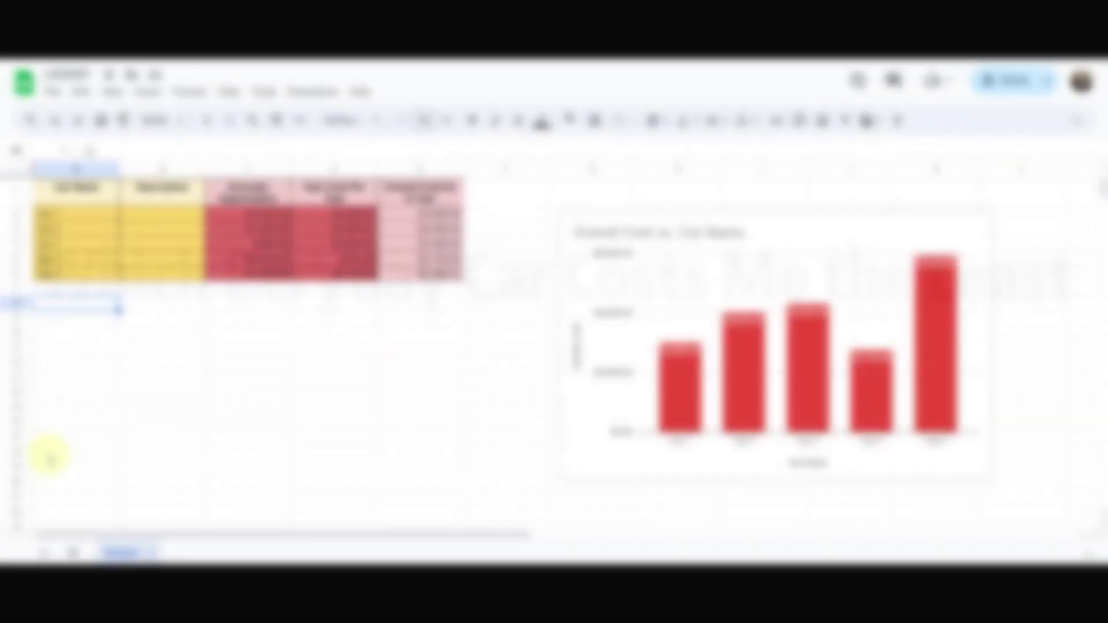
# - Add a new sheet to the spreadsheet and enter the header "Name" in cell A1
pyautogui.click(44, 554)
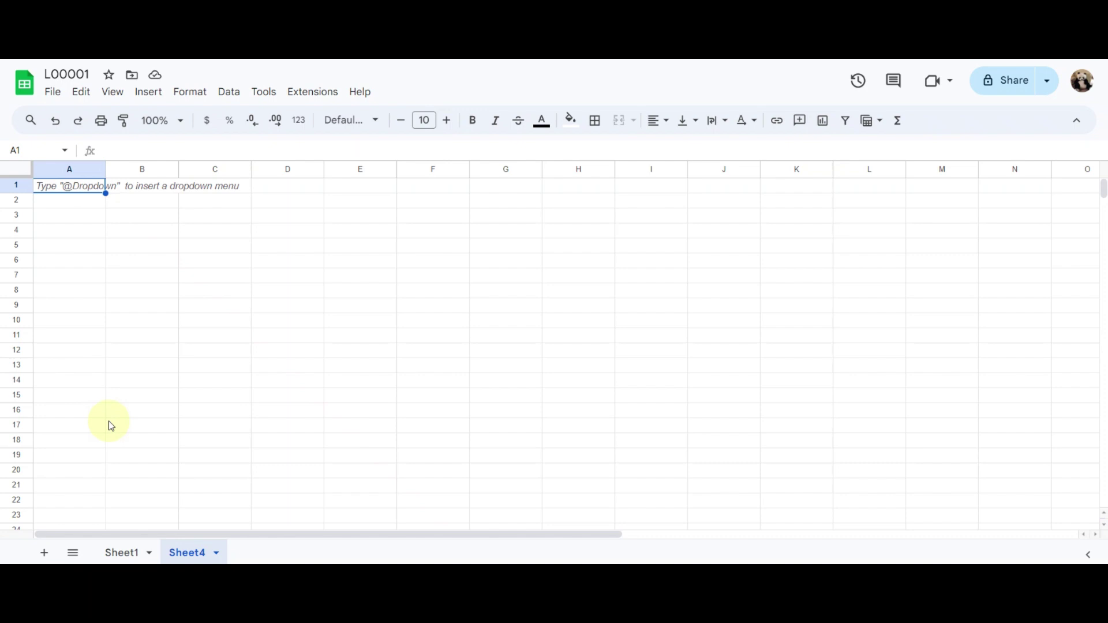
pyautogui.write('Name')
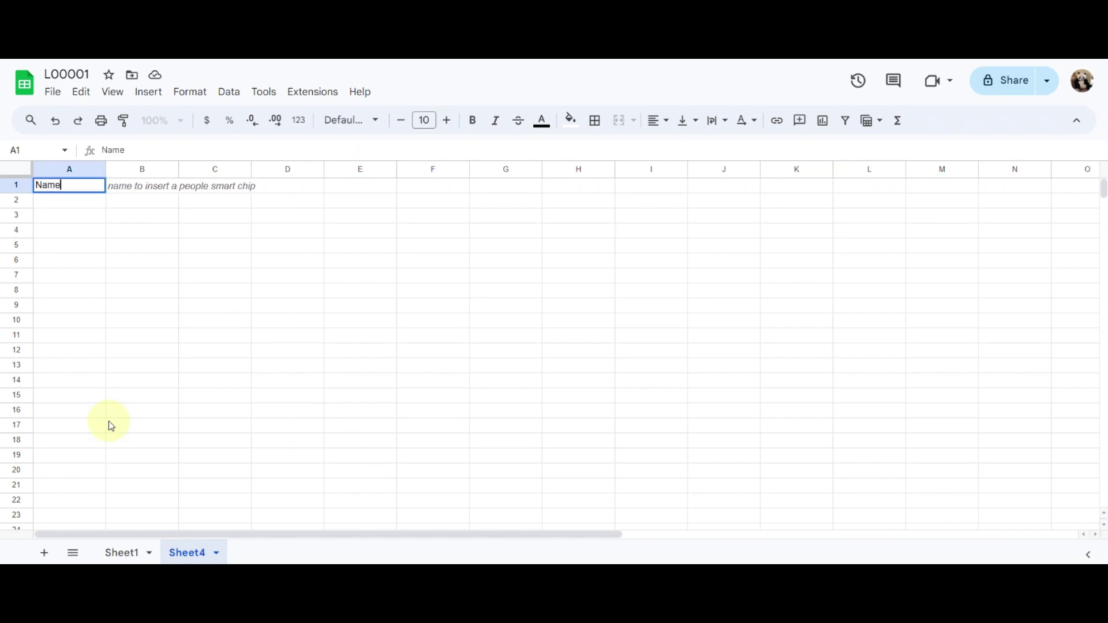
pyautogui.press('Return')
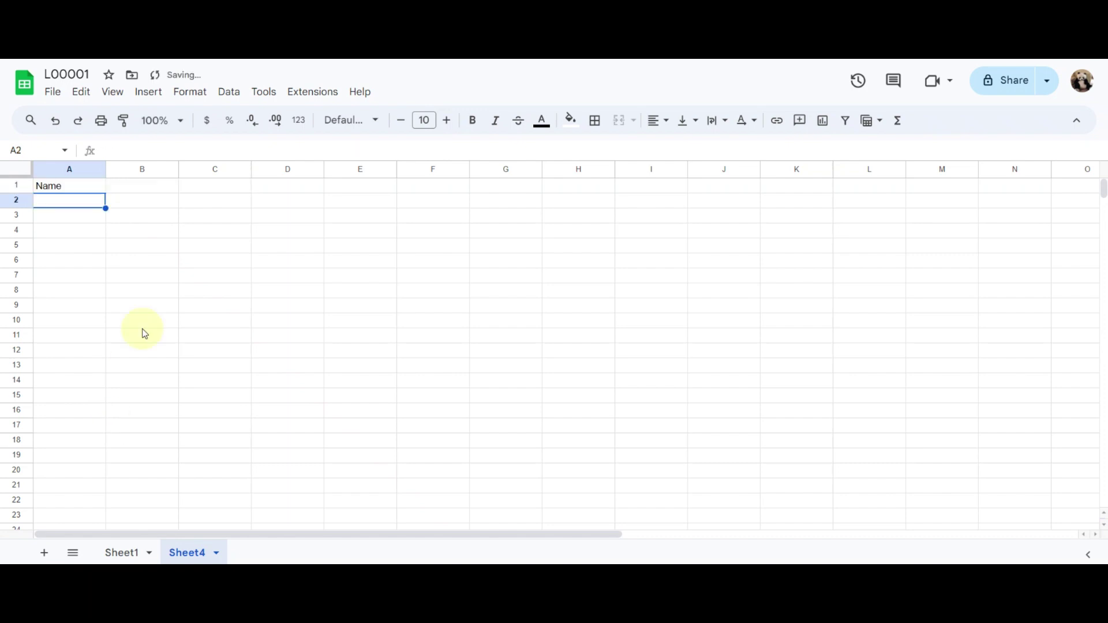
# - Make the "Name" header in A1 bold and centre it horizontally
pyautogui.click(87, 186)
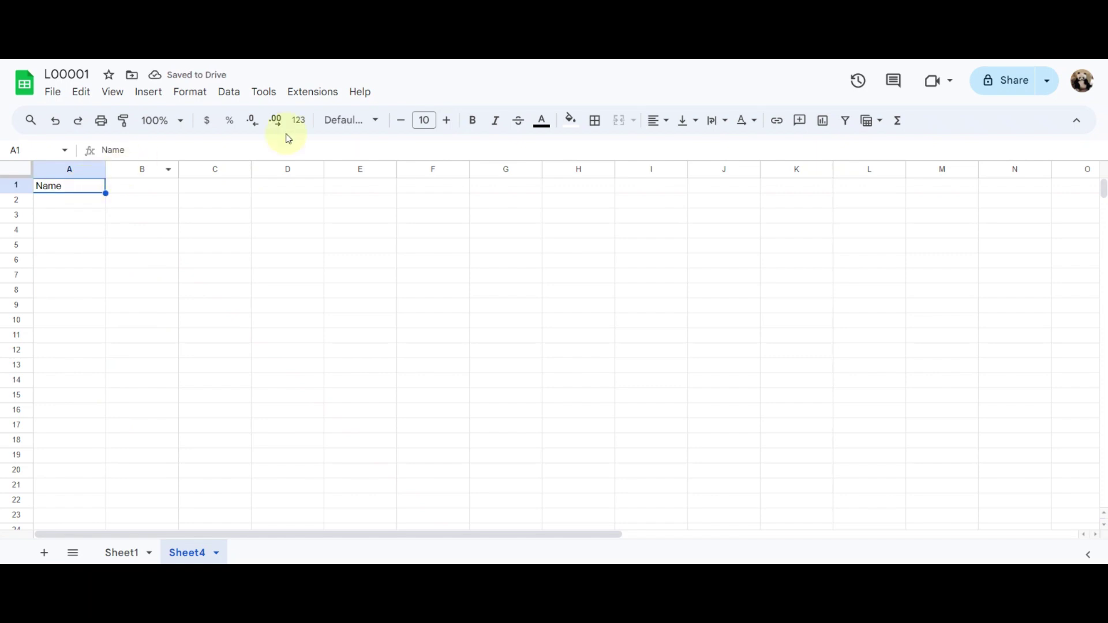
pyautogui.click(472, 121)
pyautogui.click(656, 120)
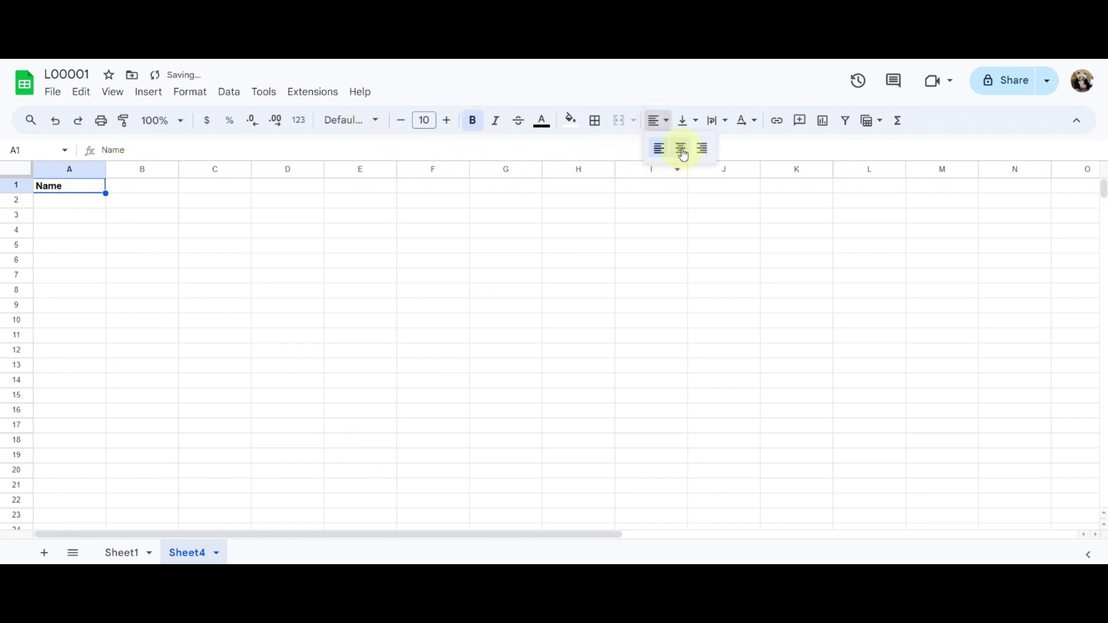
pyautogui.click(681, 146)
pyautogui.click(537, 260)
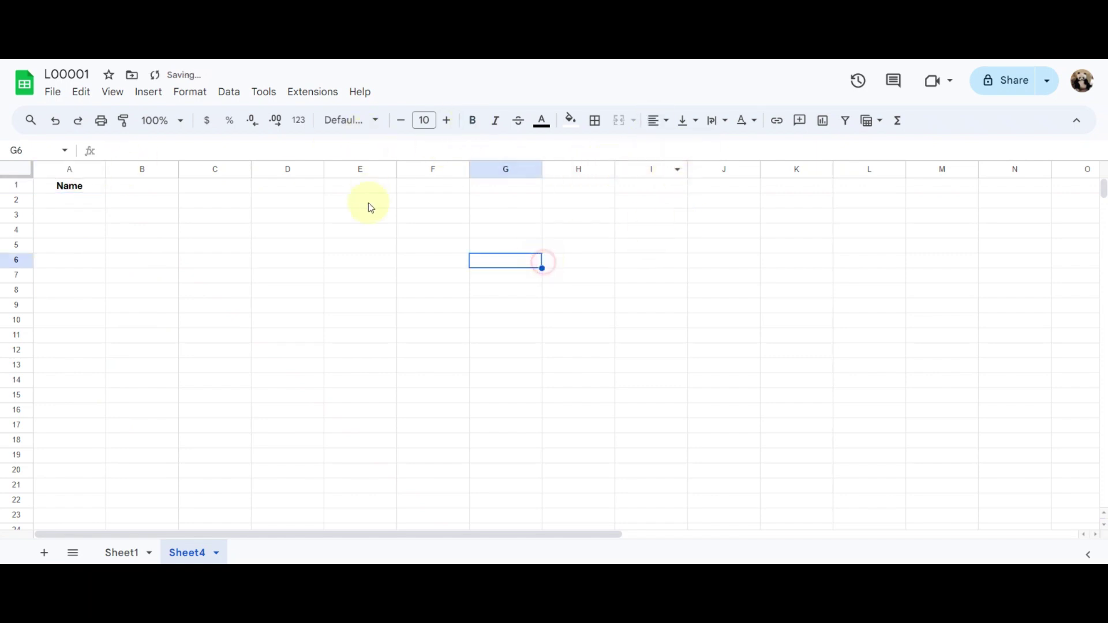
# - Enter "Toyota Prius 2023" in cell A2 below the header
pyautogui.click(98, 186)
pyautogui.click(93, 206)
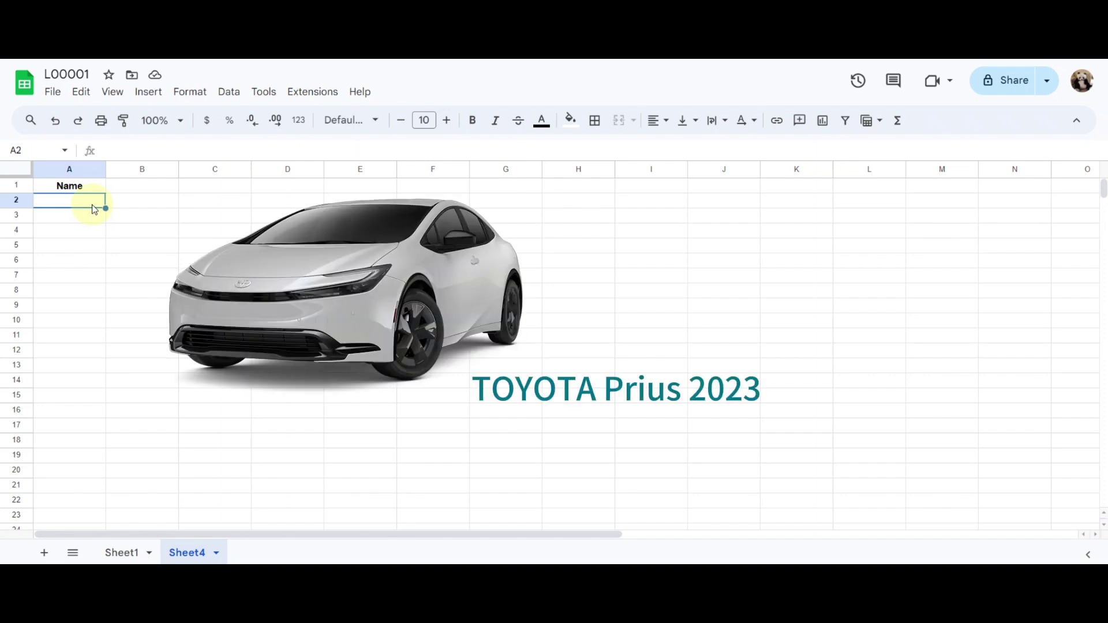
pyautogui.write('Toyota Pri')
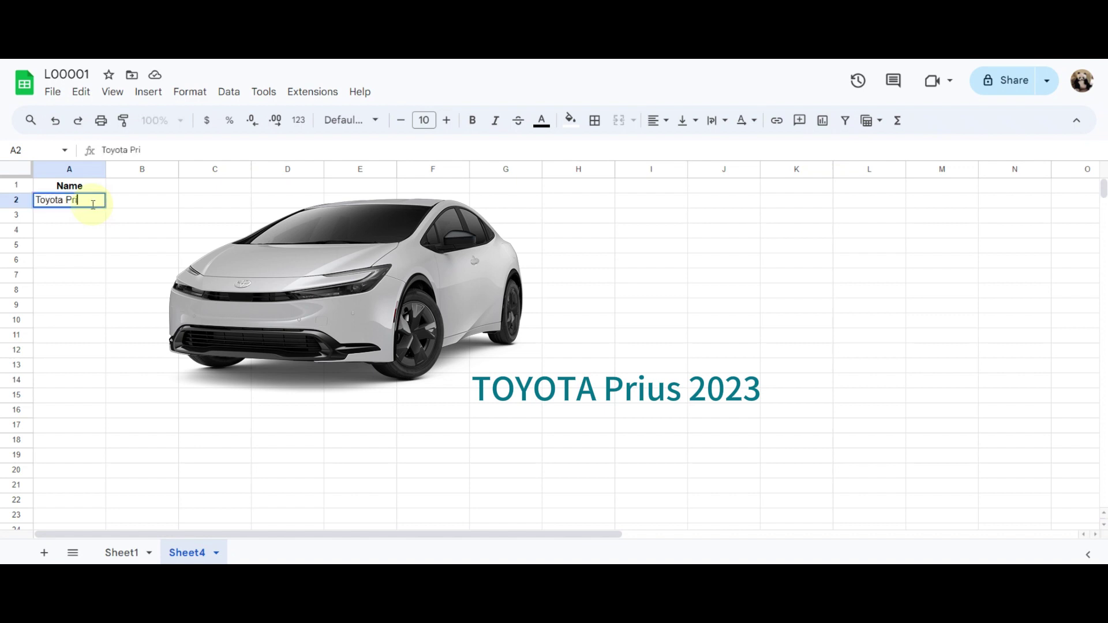
pyautogui.write('us 202')
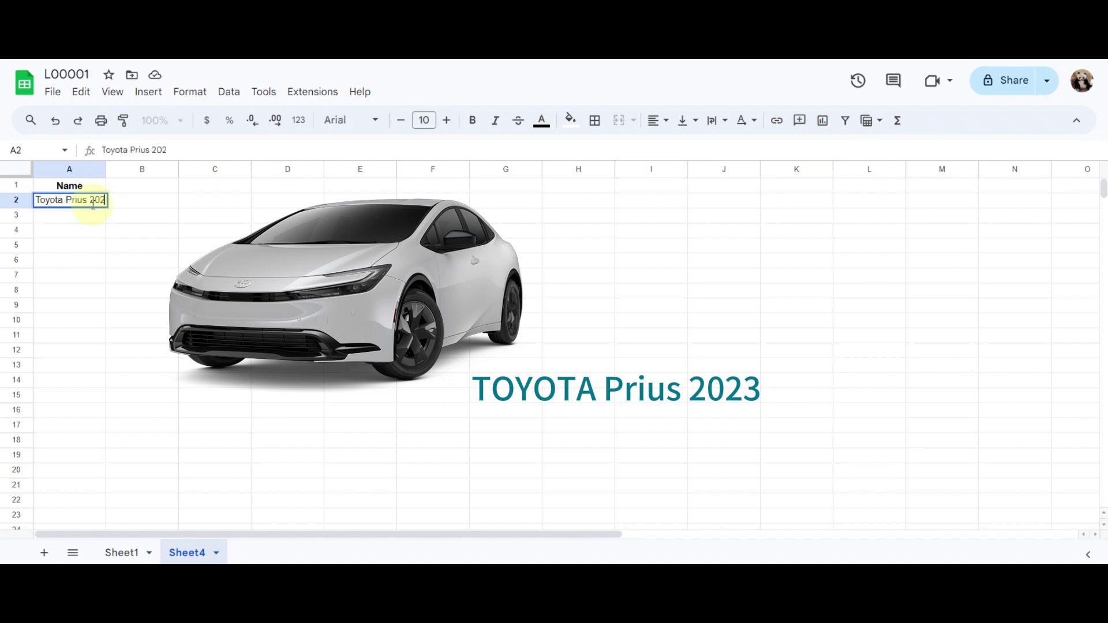
pyautogui.write('3')
pyautogui.press('Return')
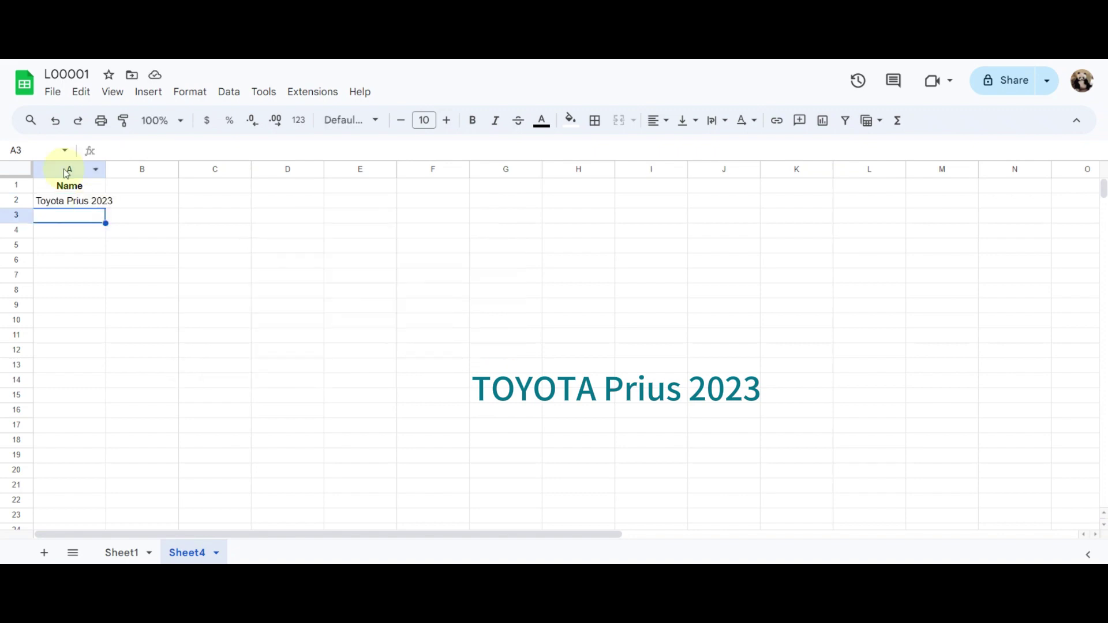
# - Widen all columns of the sheet equally so that the car name fits within column A
pyautogui.hotkey('ctrl', 'a')
pyautogui.moveTo(106, 168); pyautogui.dragTo(127, 185)
pyautogui.click(101, 218)
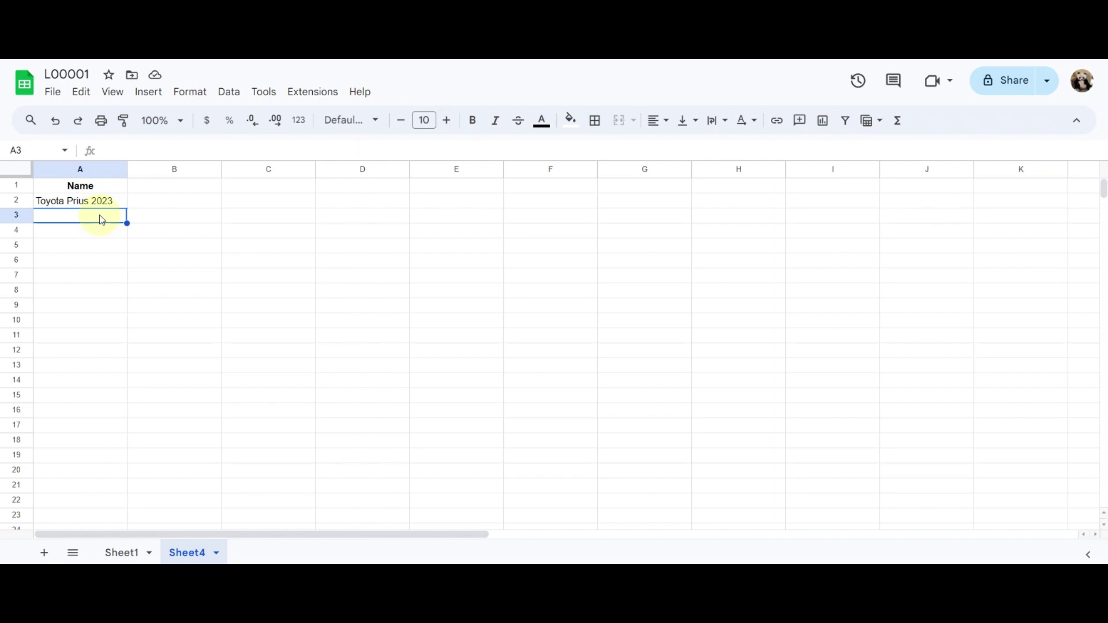
# - Fill cell A3 with a copy of the car name from A2
pyautogui.click(213, 260)
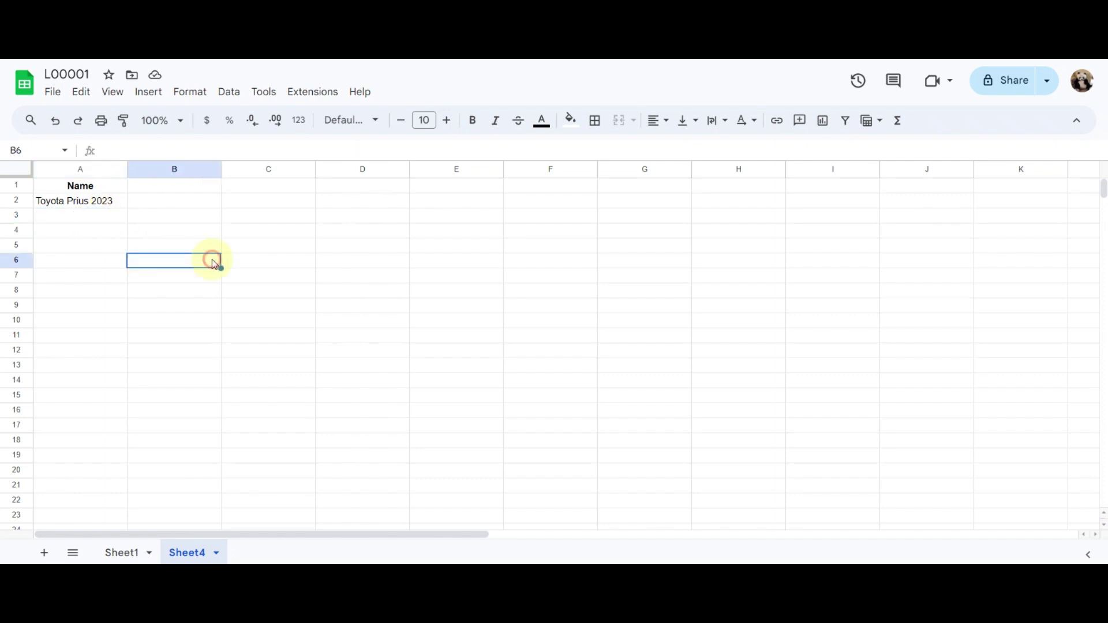
pyautogui.click(100, 215)
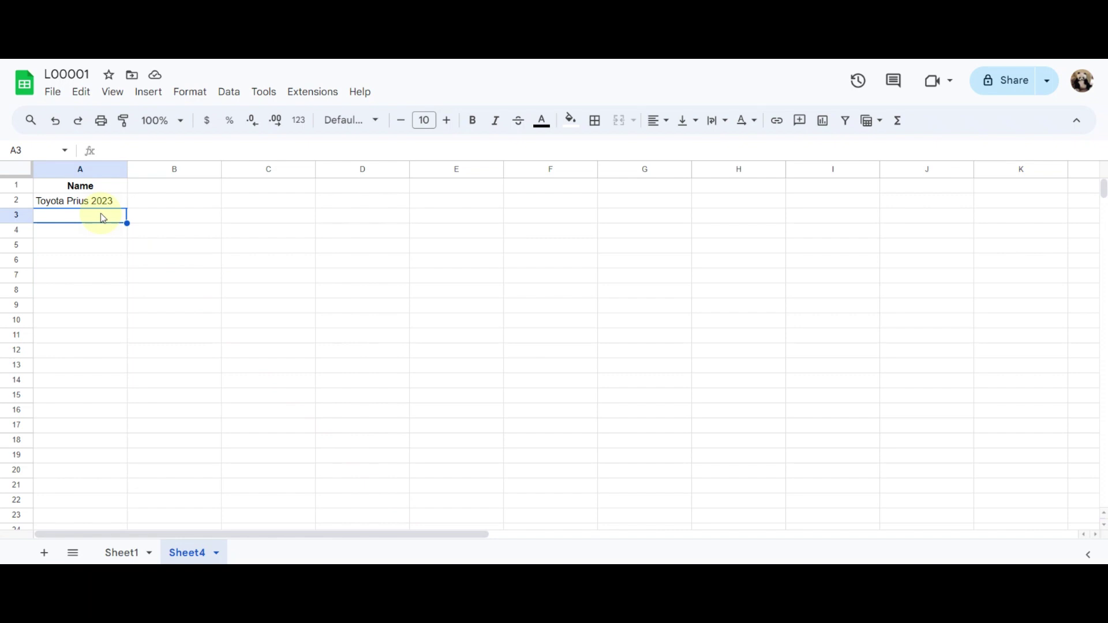
pyautogui.hotkey('ctrl', 'd')
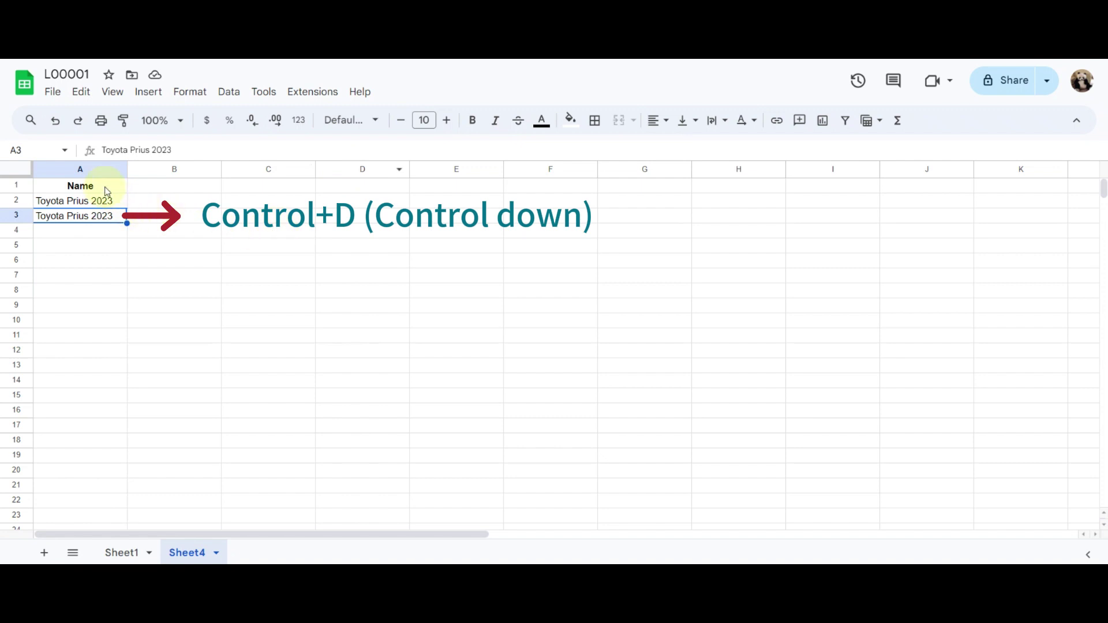
# - Give the cells A1:A3 a very light yellow fill colour
pyautogui.moveTo(102, 189); pyautogui.dragTo(105, 215)
pyautogui.click(568, 119)
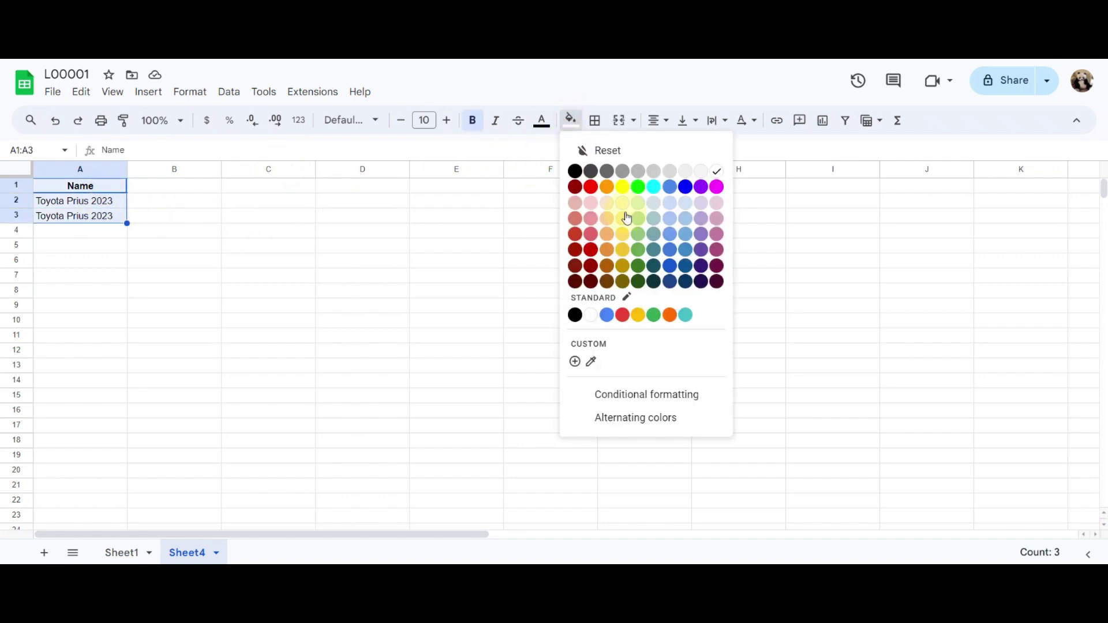
pyautogui.click(626, 207)
pyautogui.moveTo(620, 231); pyautogui.dragTo(601, 218)
pyautogui.click(479, 260)
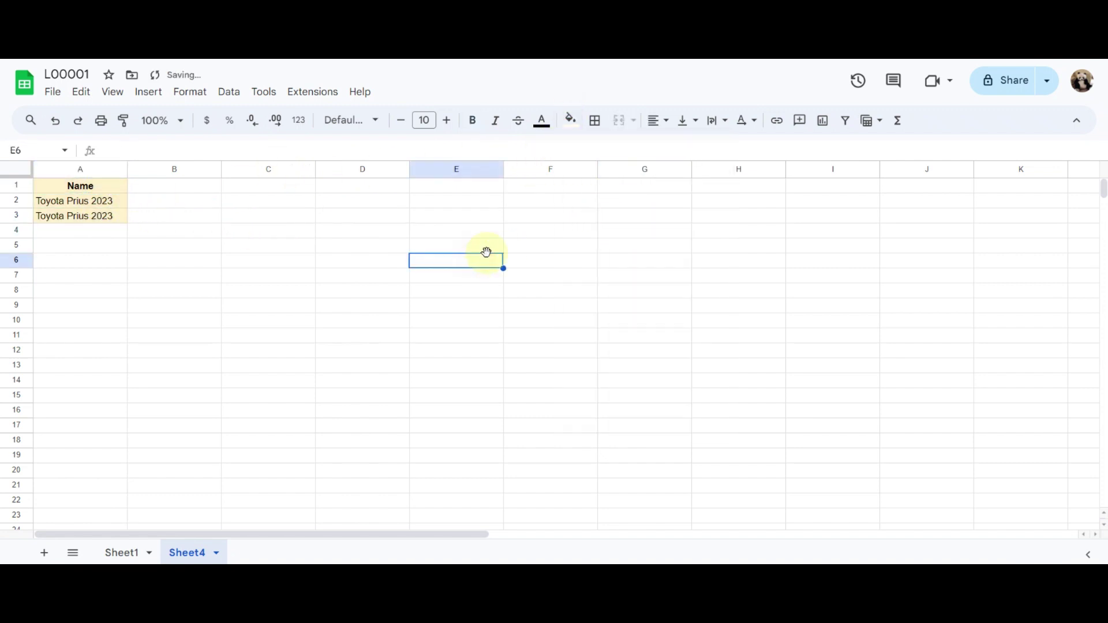
# - Change the car name in A3 to "Toyota Prius 2021"
pyautogui.click(110, 216)
pyautogui.doubleClick(113, 217)
pyautogui.press('BackSpace')
pyautogui.write('1')
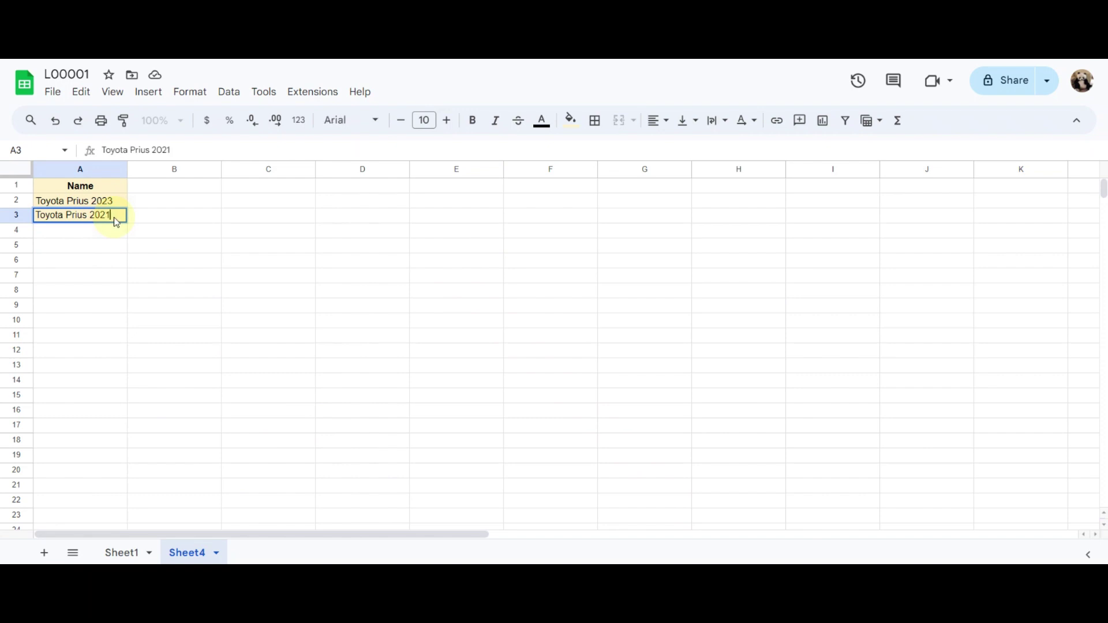
pyautogui.press('Return')
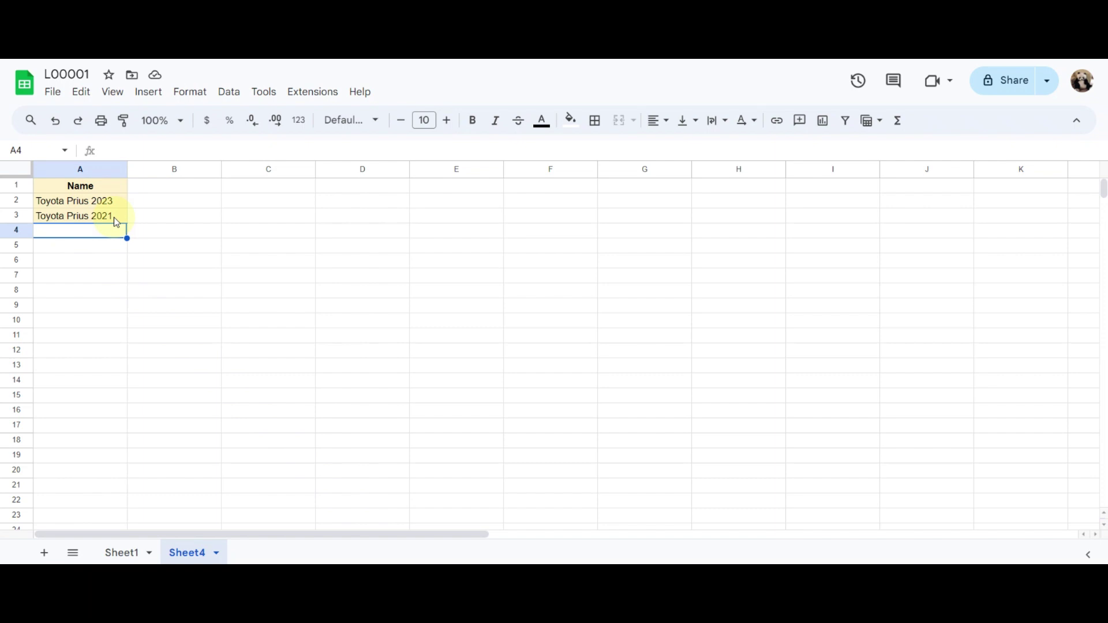
# - Give the two car name cells A2:A3 a stronger yellow fill than the header
pyautogui.moveTo(94, 202); pyautogui.dragTo(94, 220)
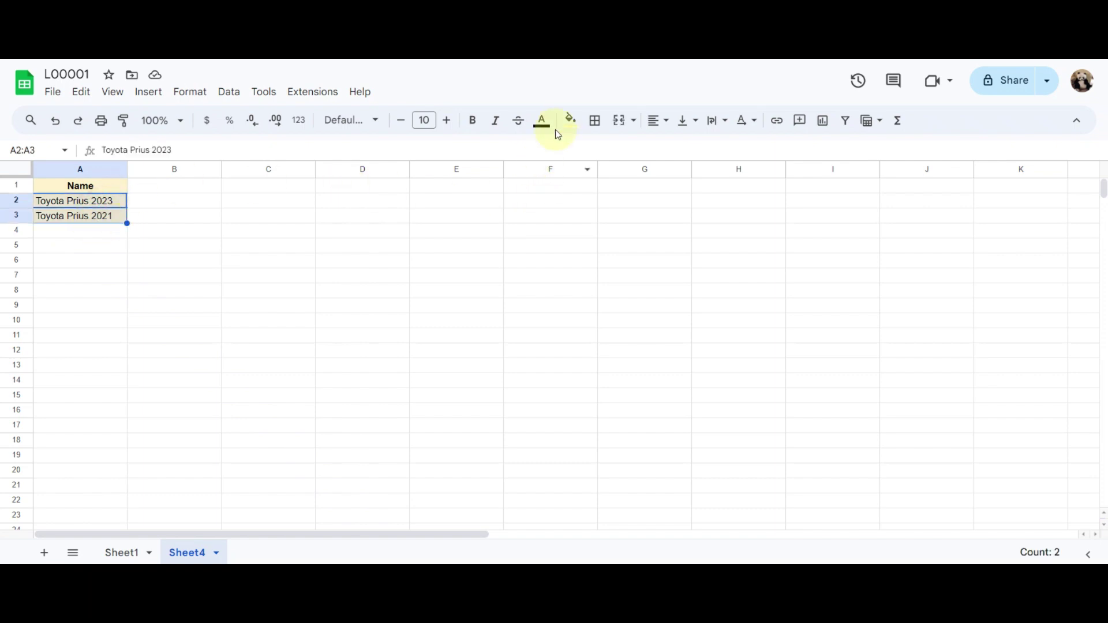
pyautogui.click(570, 120)
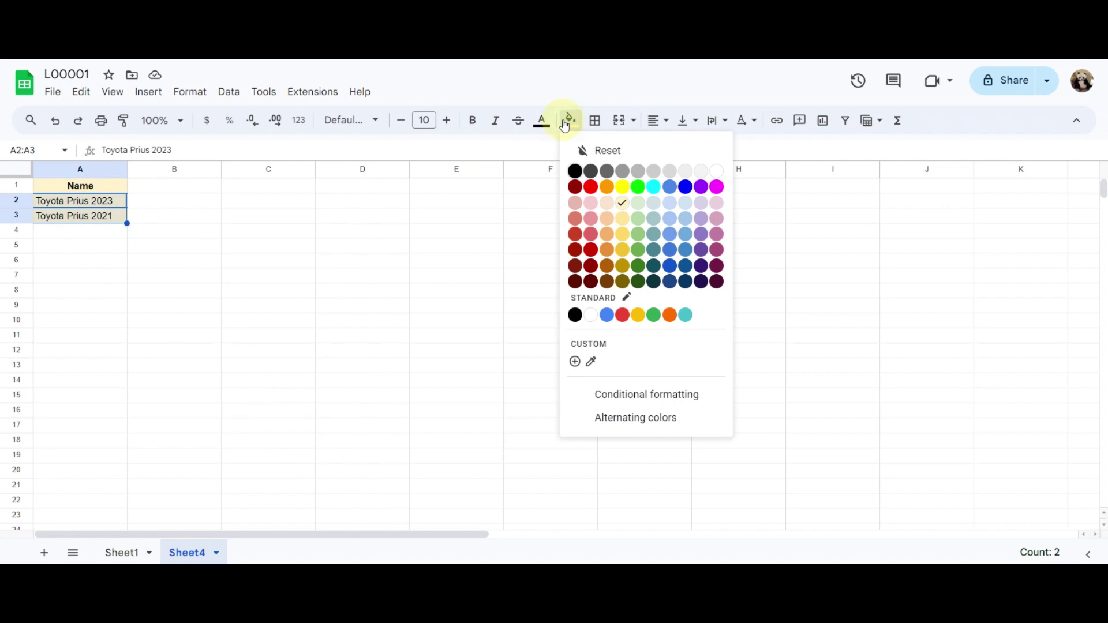
pyautogui.click(626, 237)
pyautogui.moveTo(583, 287); pyautogui.dragTo(577, 260)
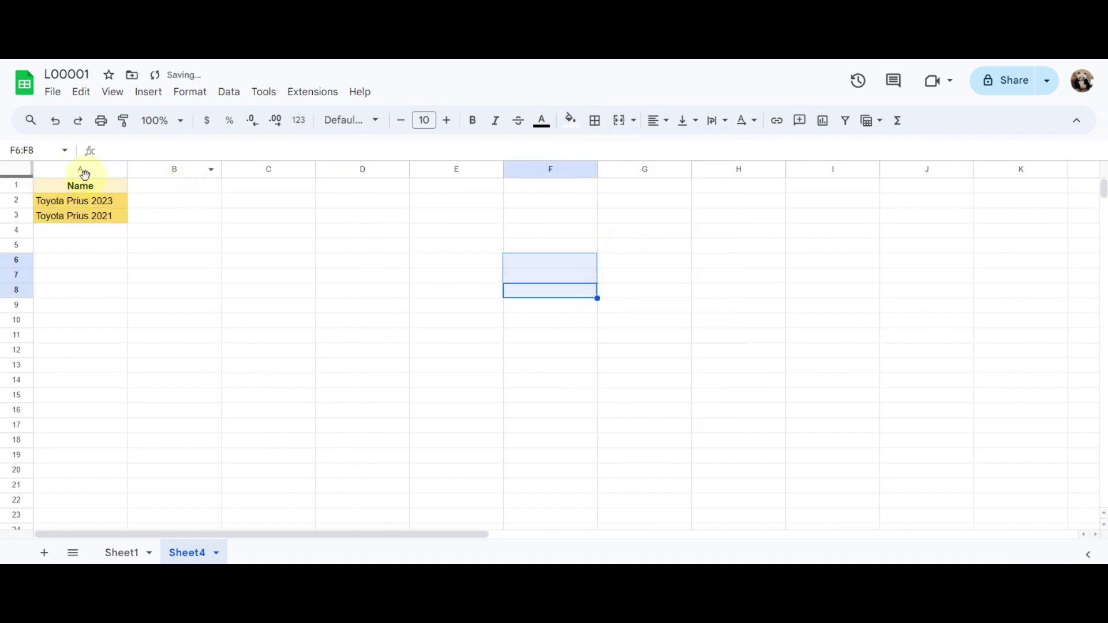
# - Choose a border line style and apply a top border to the range A1:A3
pyautogui.click(91, 190)
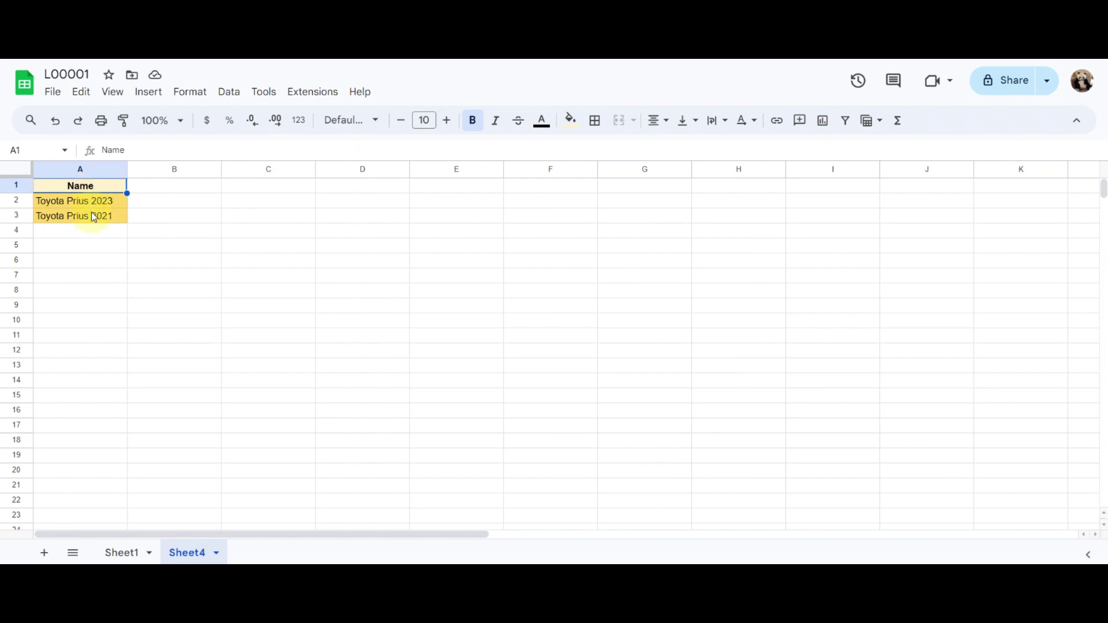
pyautogui.keyDown('shift'); pyautogui.click(93, 211); pyautogui.keyUp('shift')
pyautogui.click(595, 120)
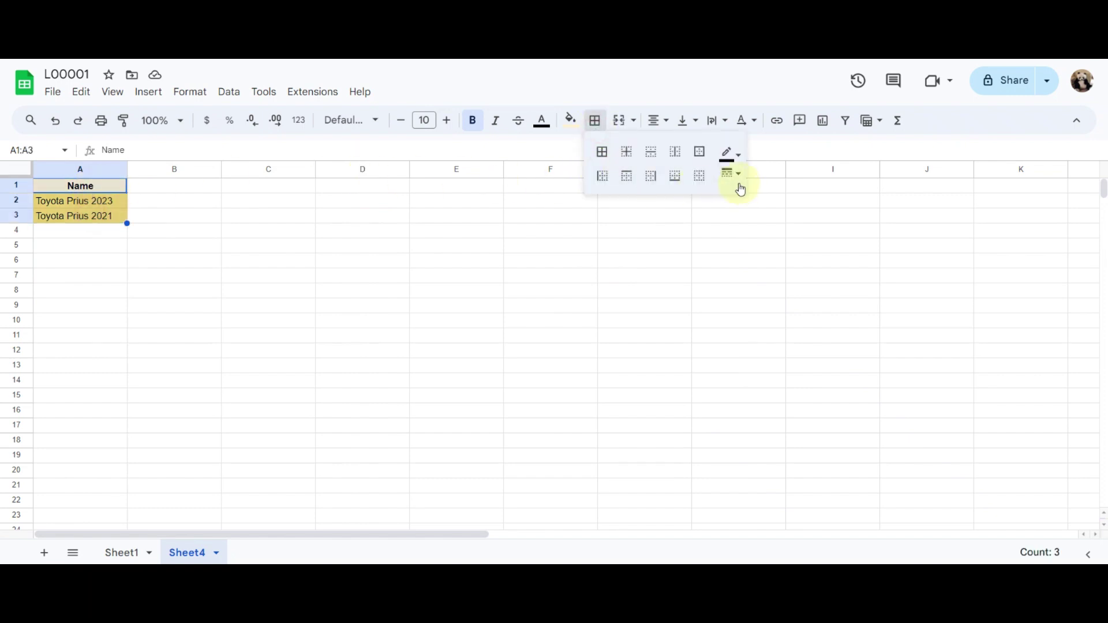
pyautogui.click(733, 174)
pyautogui.click(749, 240)
pyautogui.click(627, 176)
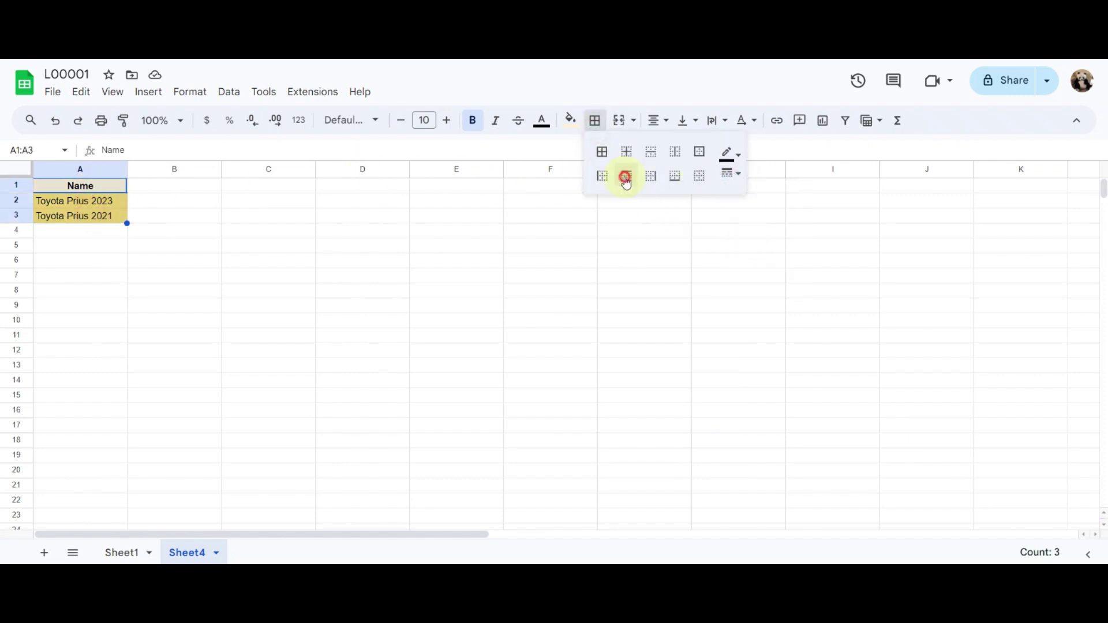
pyautogui.click(615, 258)
# - Apply inner borders with the thin solid line style to the range A1:A3
pyautogui.click(117, 191)
pyautogui.click(104, 217)
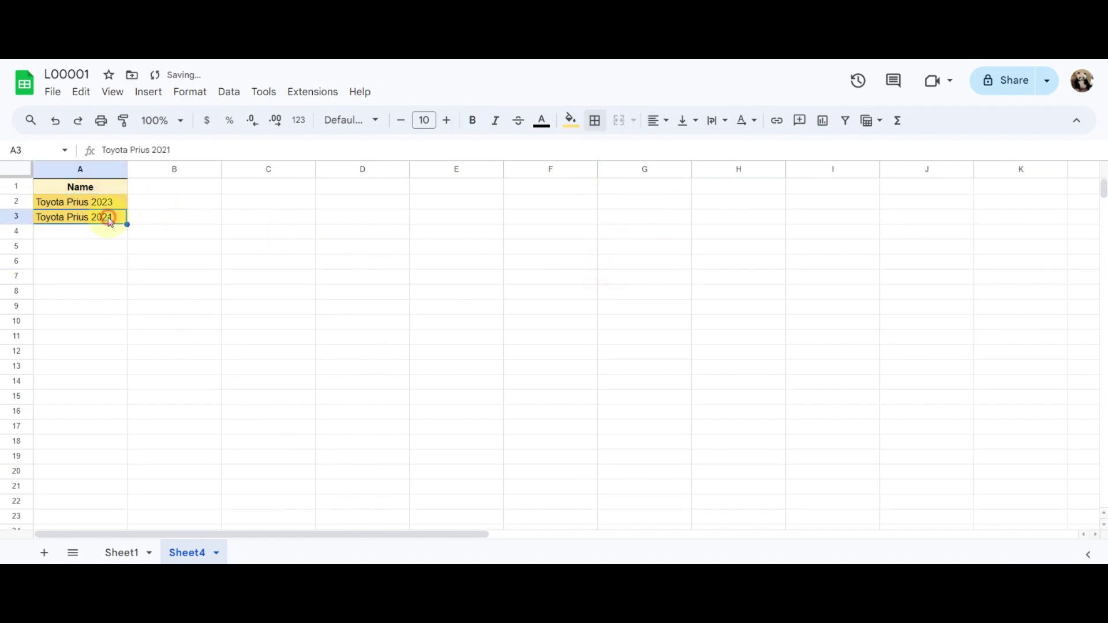
pyautogui.keyDown('shift'); pyautogui.click(106, 188); pyautogui.keyUp('shift')
pyautogui.click(595, 120)
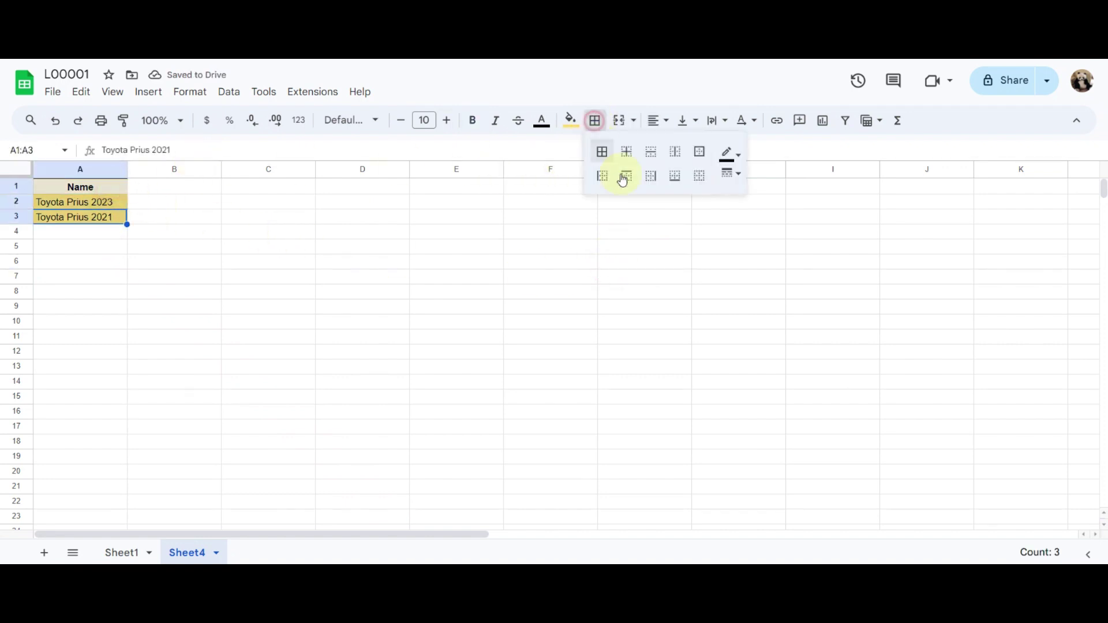
pyautogui.click(732, 173)
pyautogui.click(745, 199)
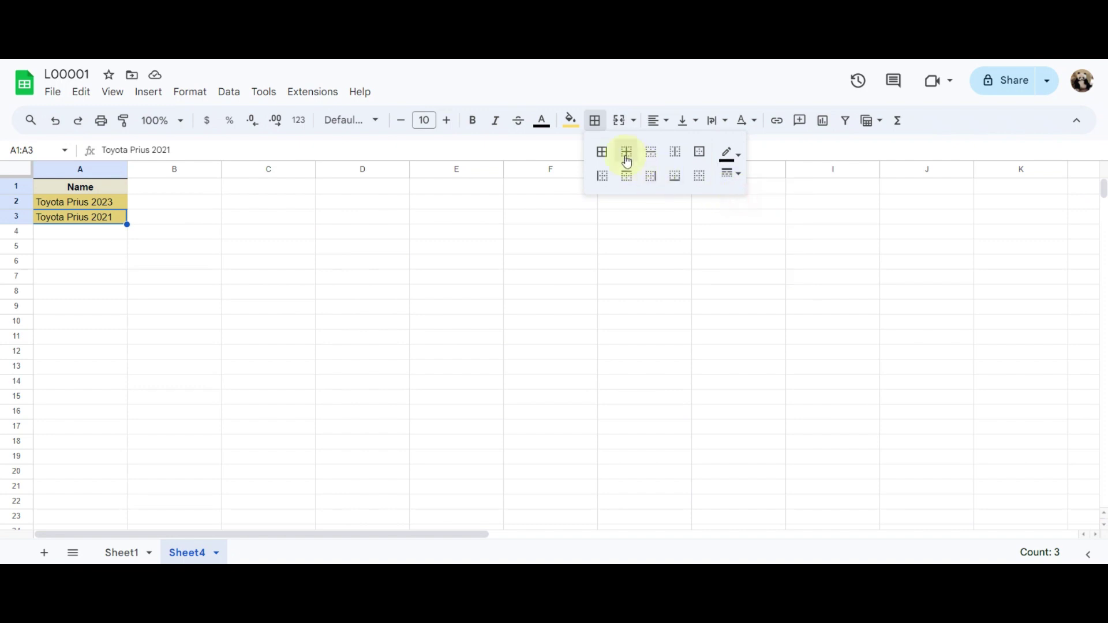
pyautogui.click(627, 152)
pyautogui.click(544, 267)
# - Apply a bottom border with the thin solid line style to the range A1:A3
pyautogui.click(116, 188)
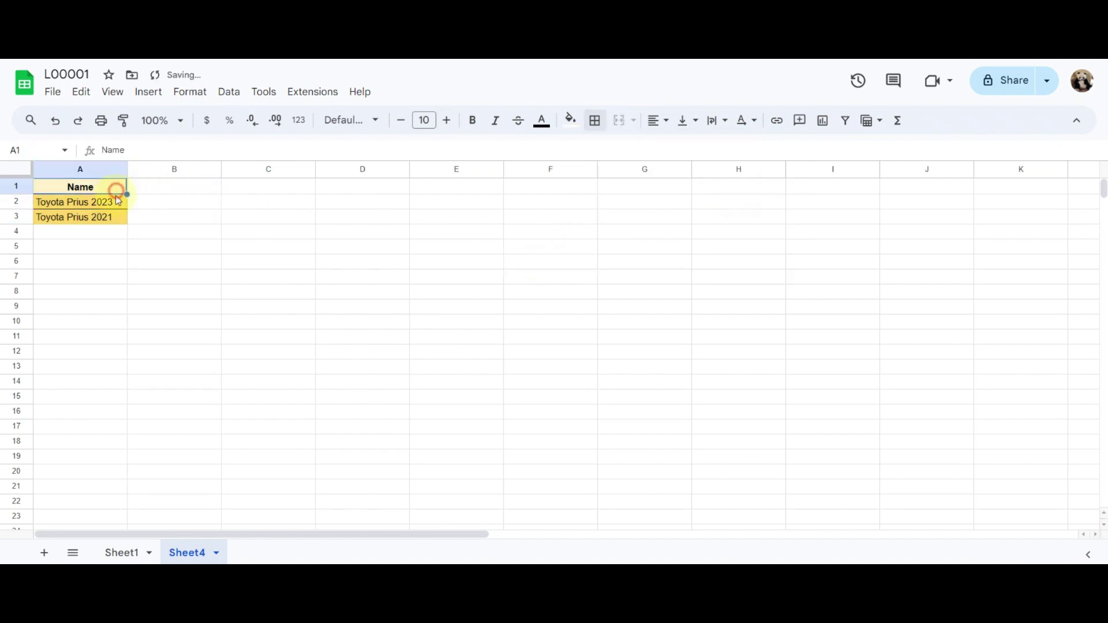
pyautogui.keyDown('shift'); pyautogui.click(107, 217); pyautogui.keyUp('shift')
pyautogui.click(595, 121)
pyautogui.click(730, 173)
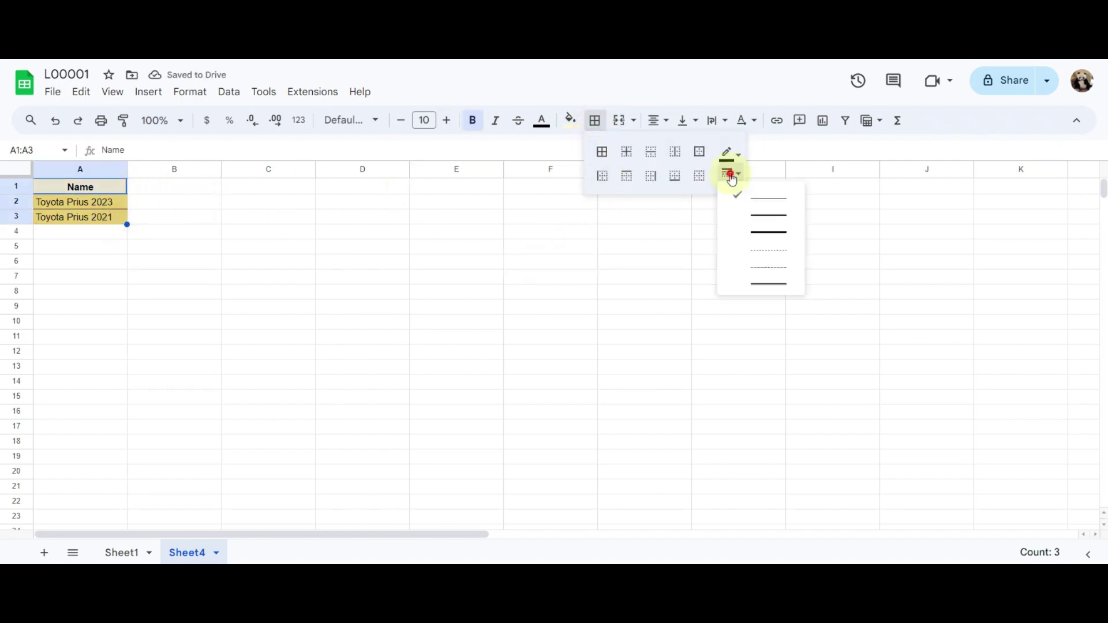
pyautogui.click(744, 196)
pyautogui.click(674, 176)
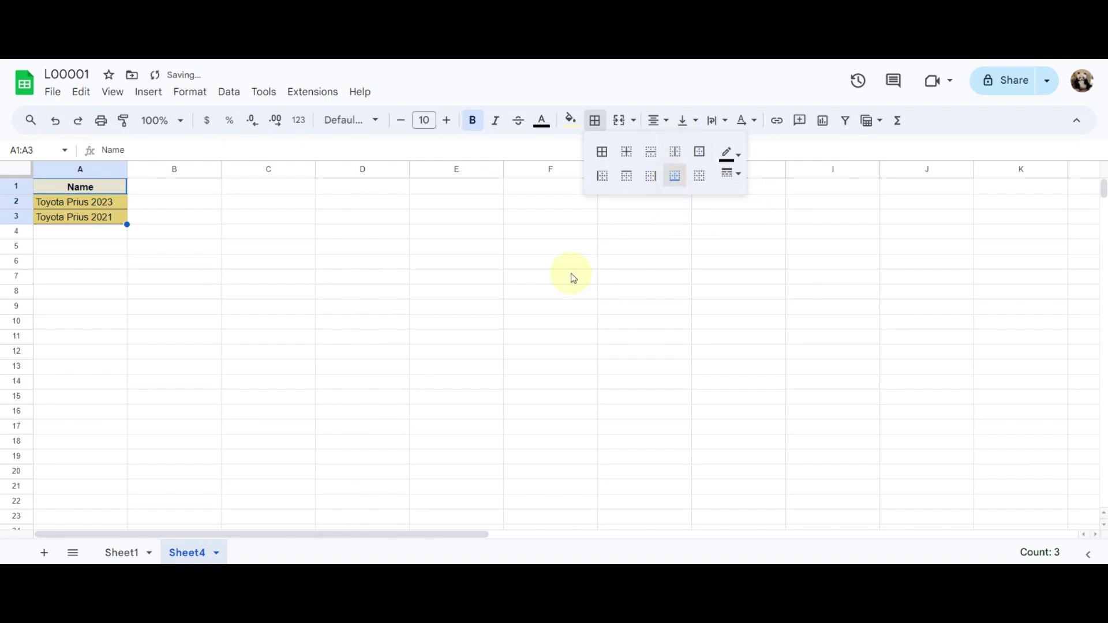
pyautogui.click(571, 277)
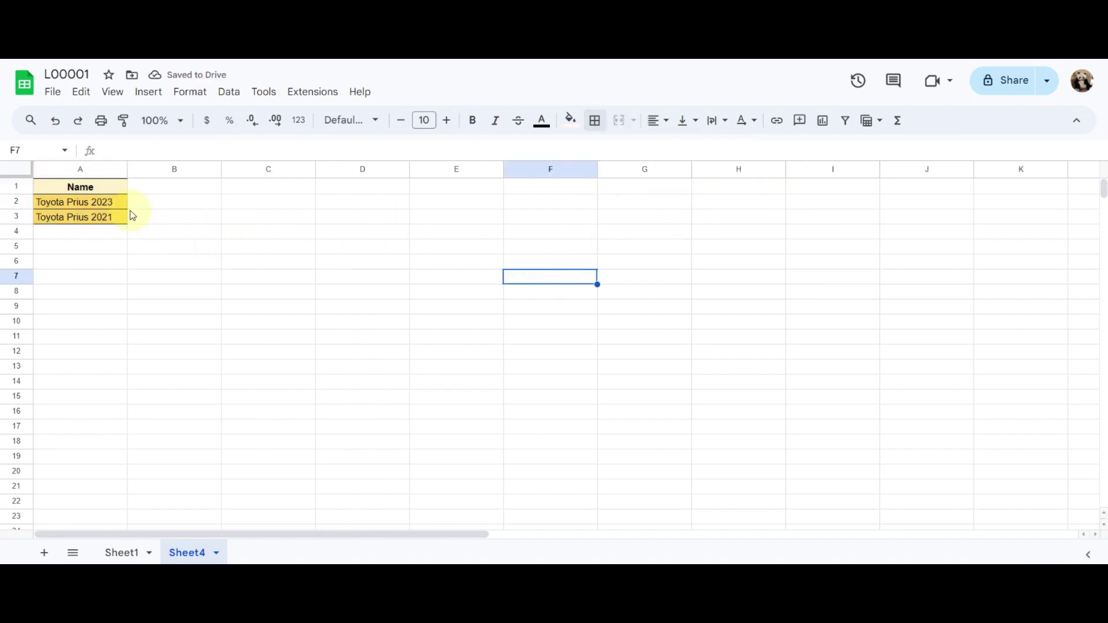
# - Fill column B with the contents and formatting of column A
pyautogui.click(150, 168)
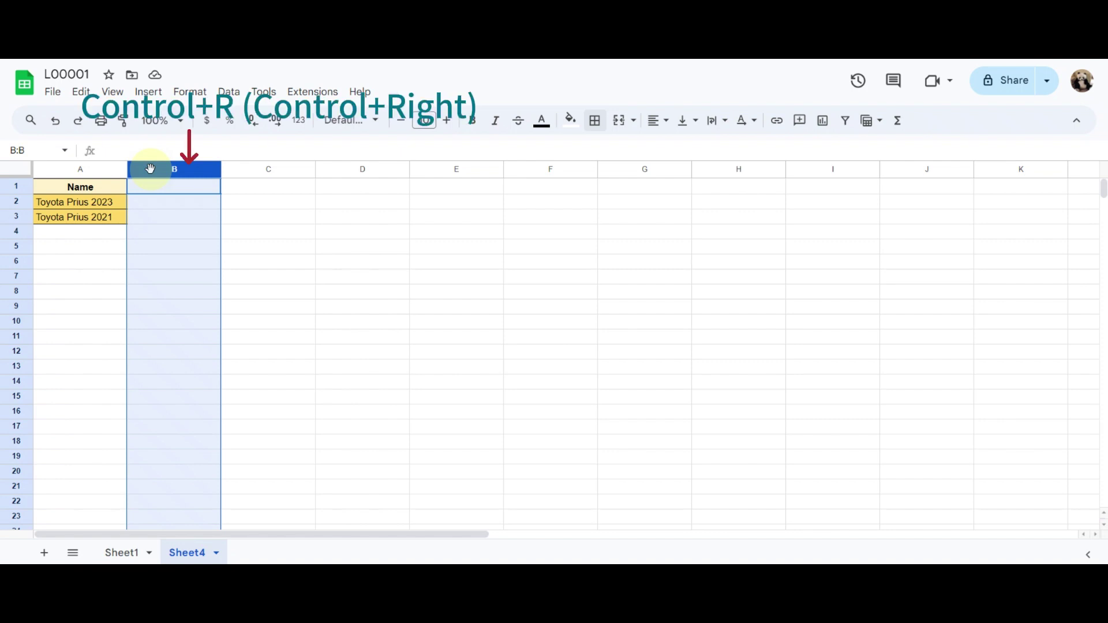
pyautogui.hotkey('ctrl', 'r')
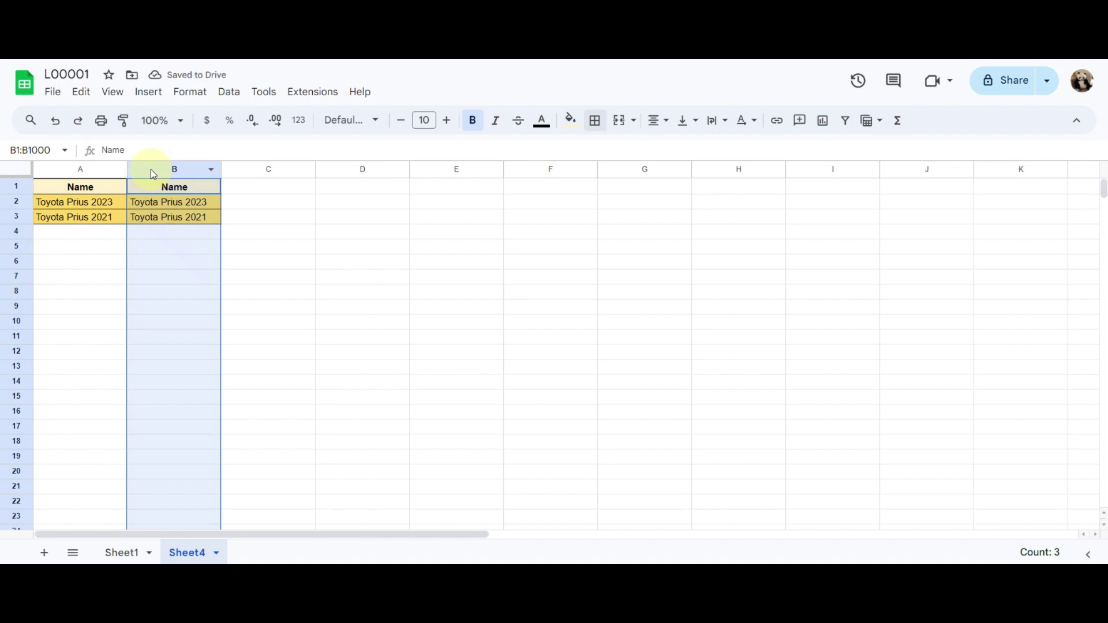
pyautogui.click(306, 263)
pyautogui.press('Right')
pyautogui.press('Right')
pyautogui.press('Right')
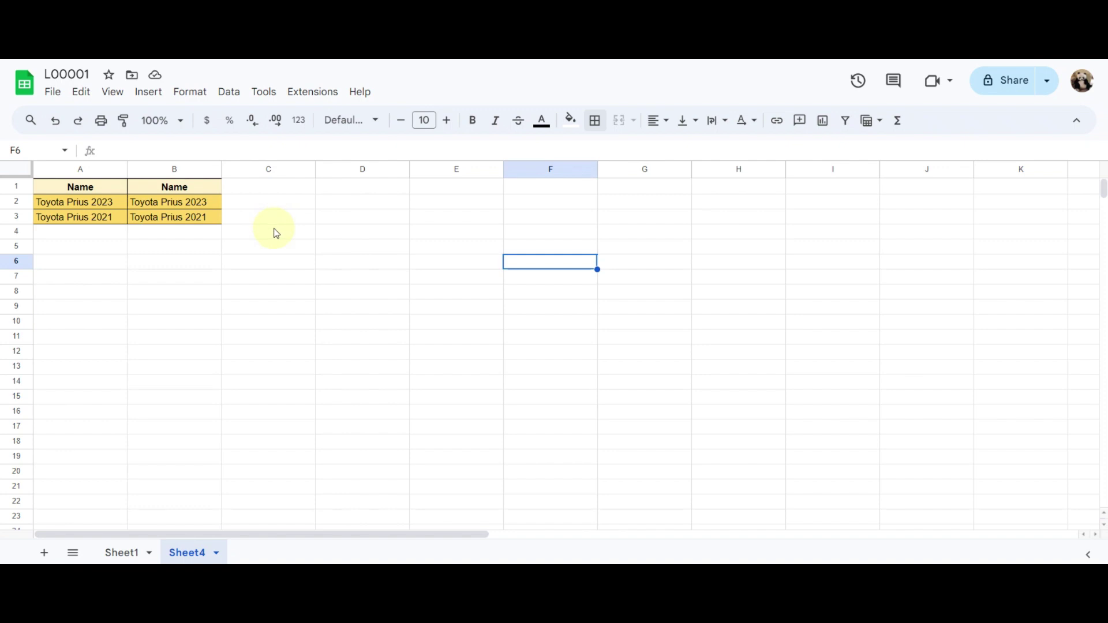
# - Fill the range B1:B3 with the lightest red shade
pyautogui.click(199, 187)
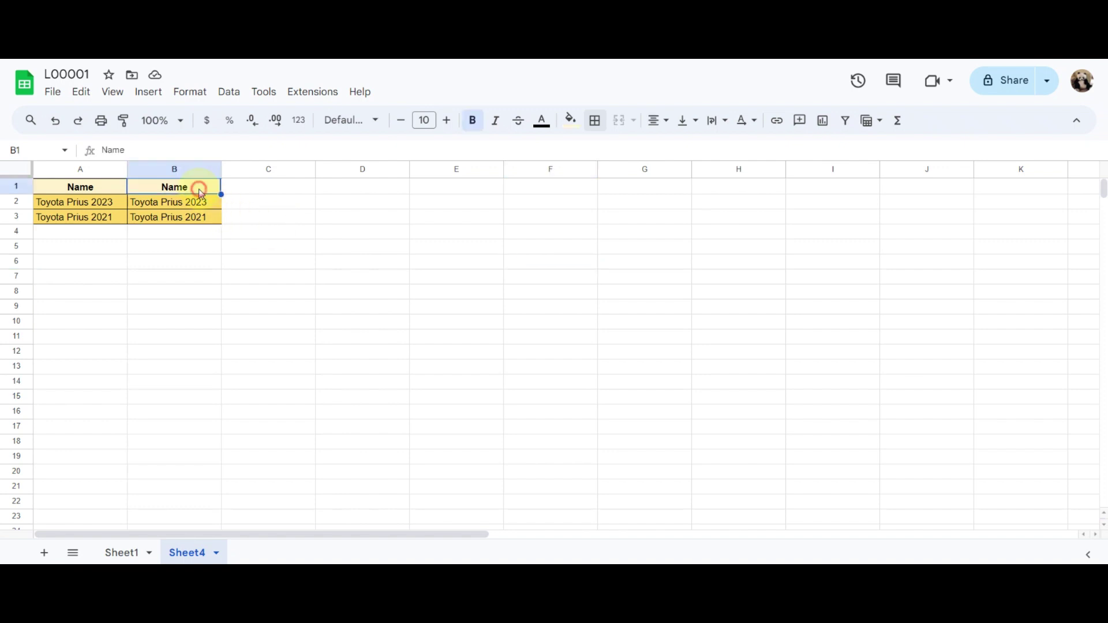
pyautogui.keyDown('shift'); pyautogui.click(203, 218); pyautogui.keyUp('shift')
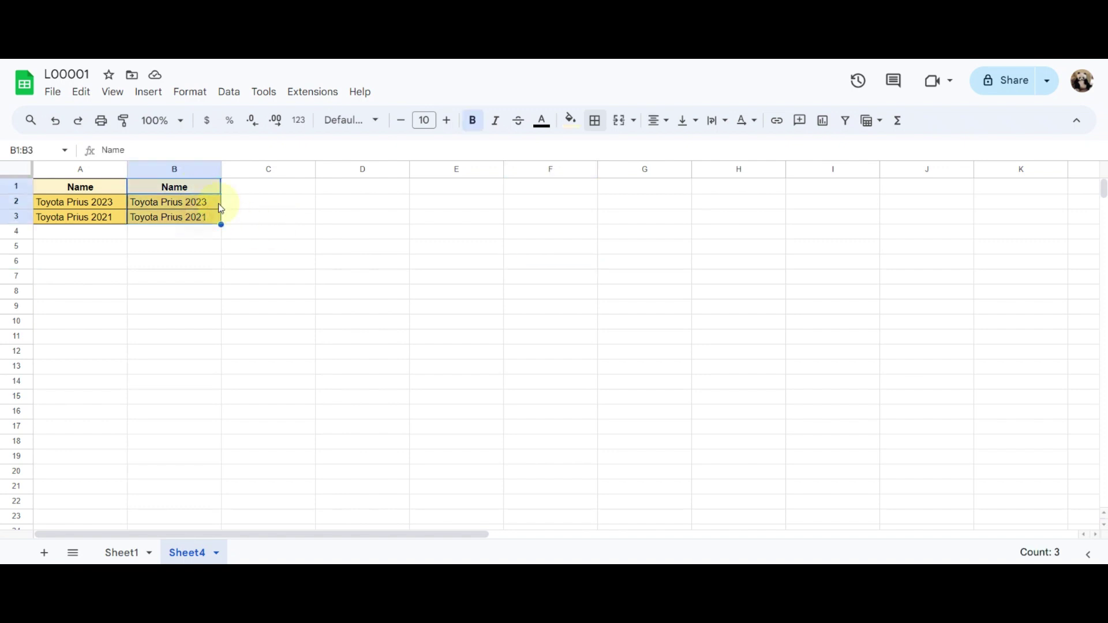
pyautogui.click(571, 121)
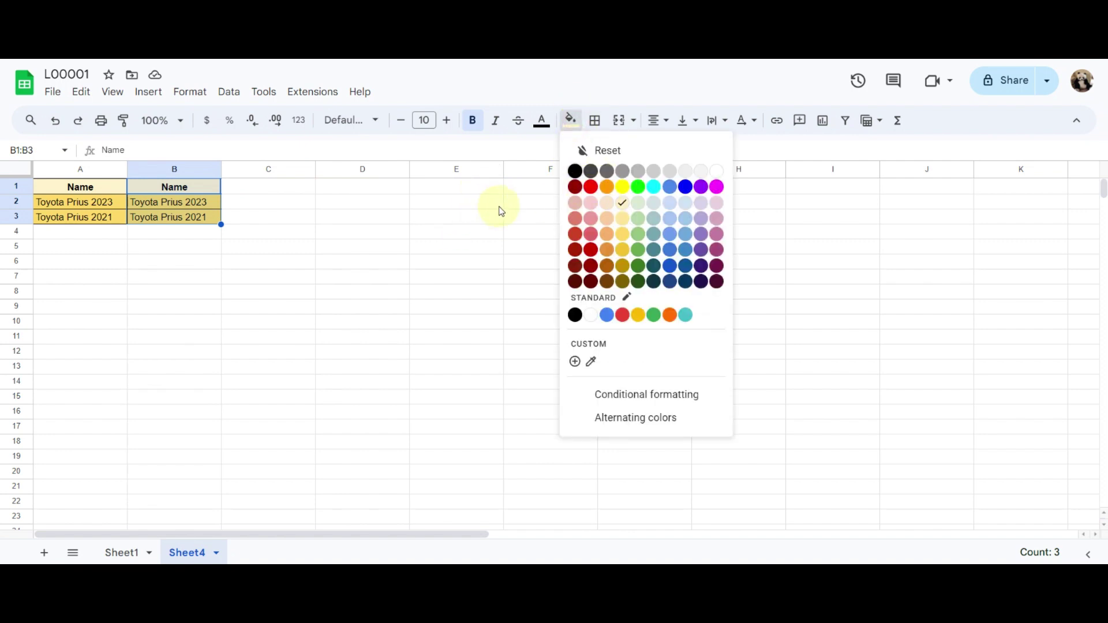
pyautogui.click(591, 203)
pyautogui.click(457, 253)
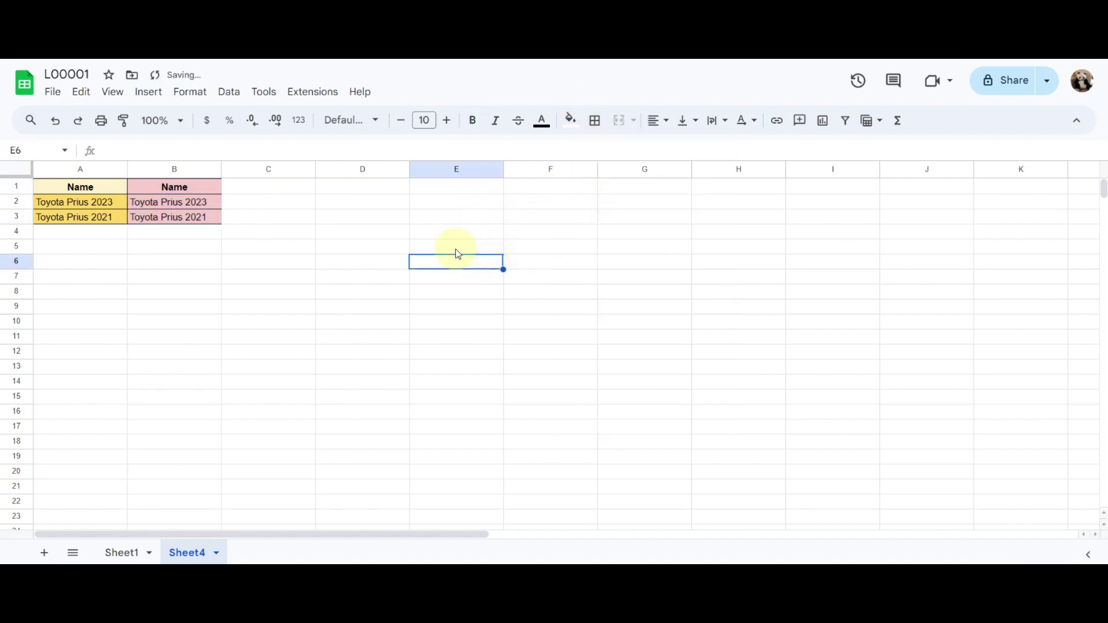
# - Fill the car cells B2:B3 with a darker shade of light red than the header
pyautogui.moveTo(199, 205); pyautogui.dragTo(200, 219)
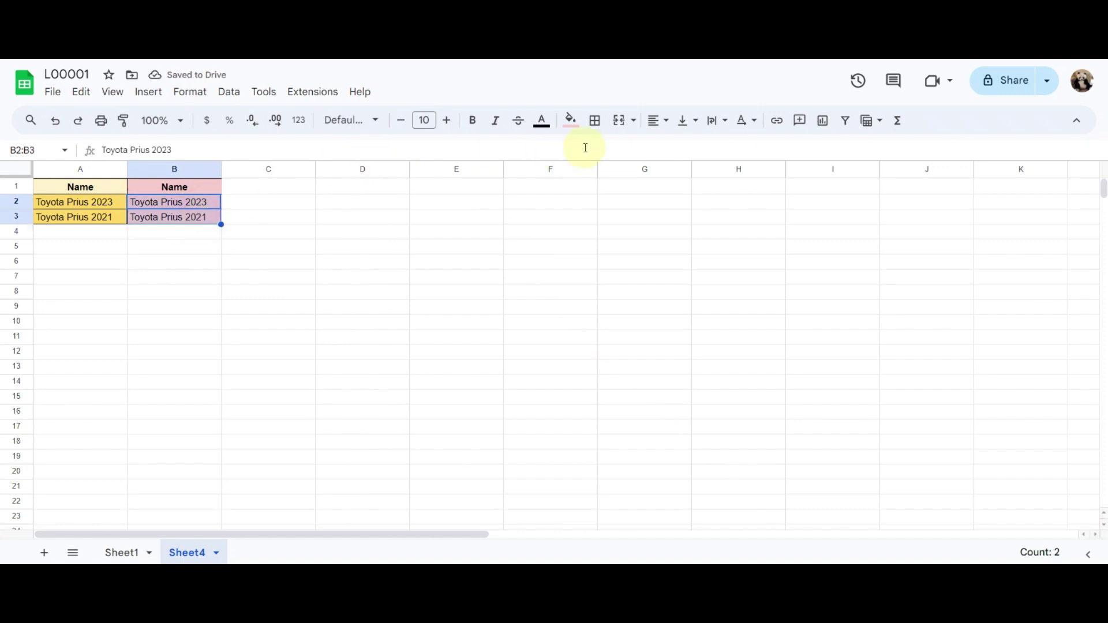
pyautogui.click(573, 121)
pyautogui.click(590, 234)
pyautogui.click(584, 246)
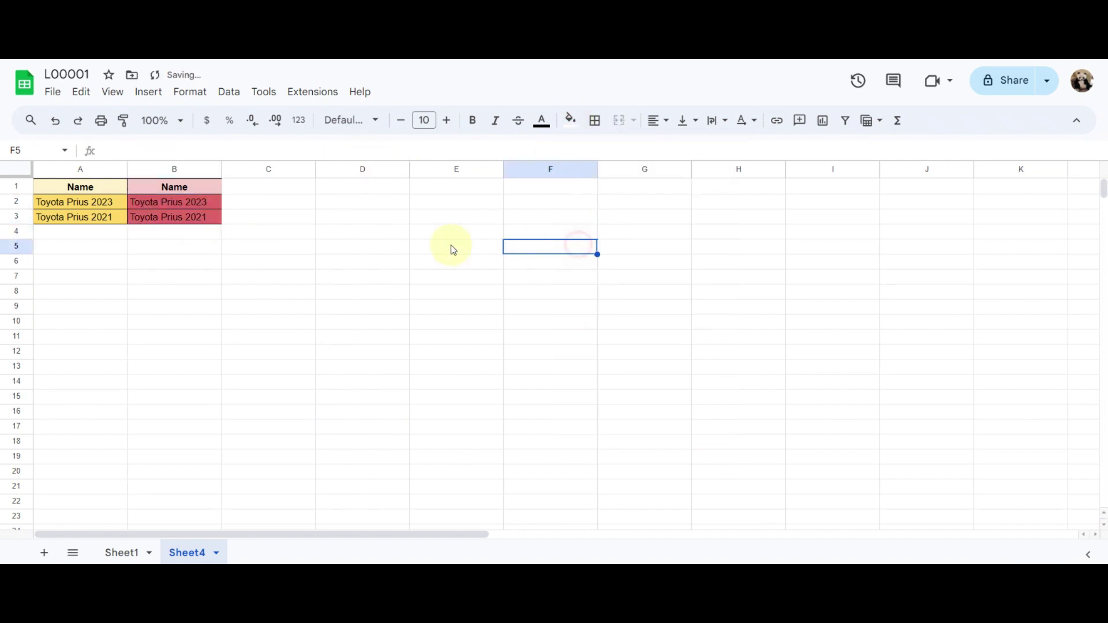
# - Replace the header in cell B1 with "Price"
pyautogui.click(168, 190)
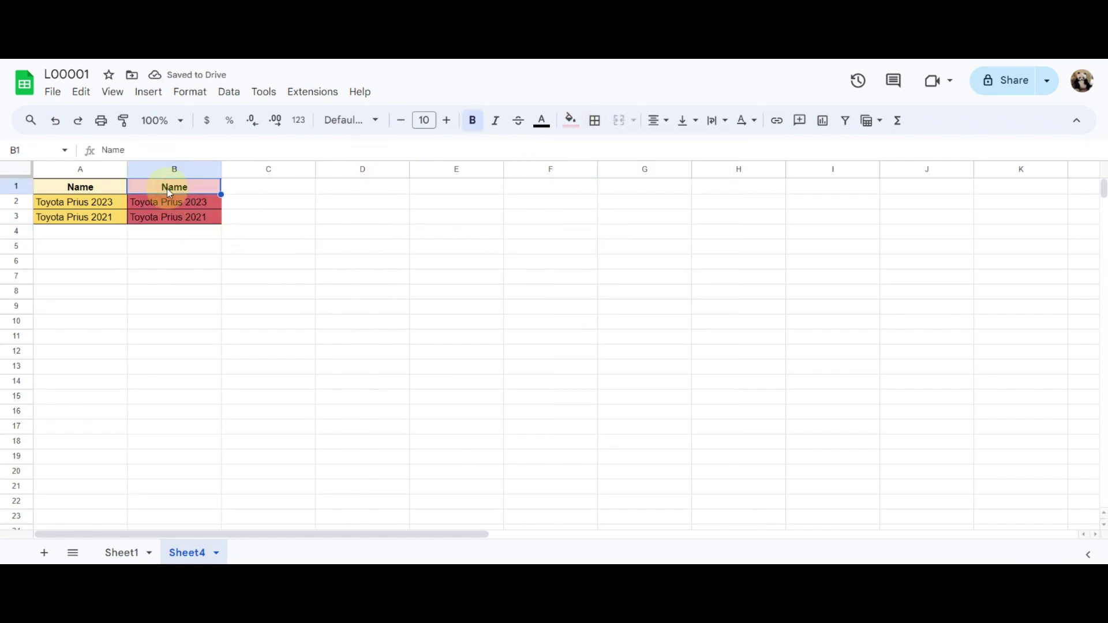
pyautogui.write('Price')
pyautogui.press('Return')
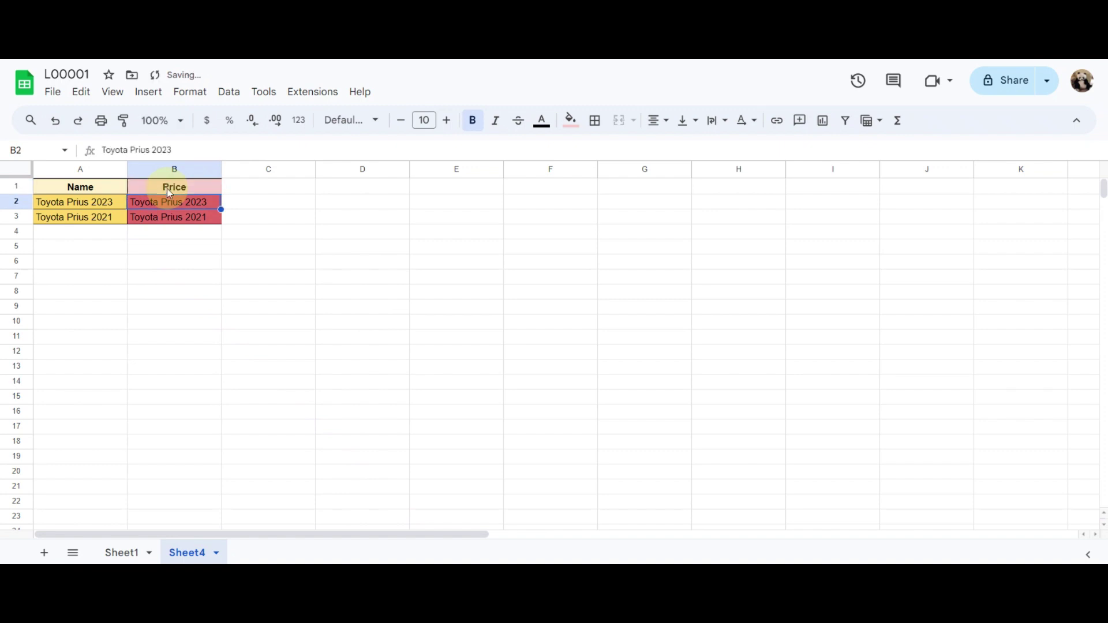
# - Format the whole of column B as currency and select the first price cell, B2
pyautogui.click(172, 168)
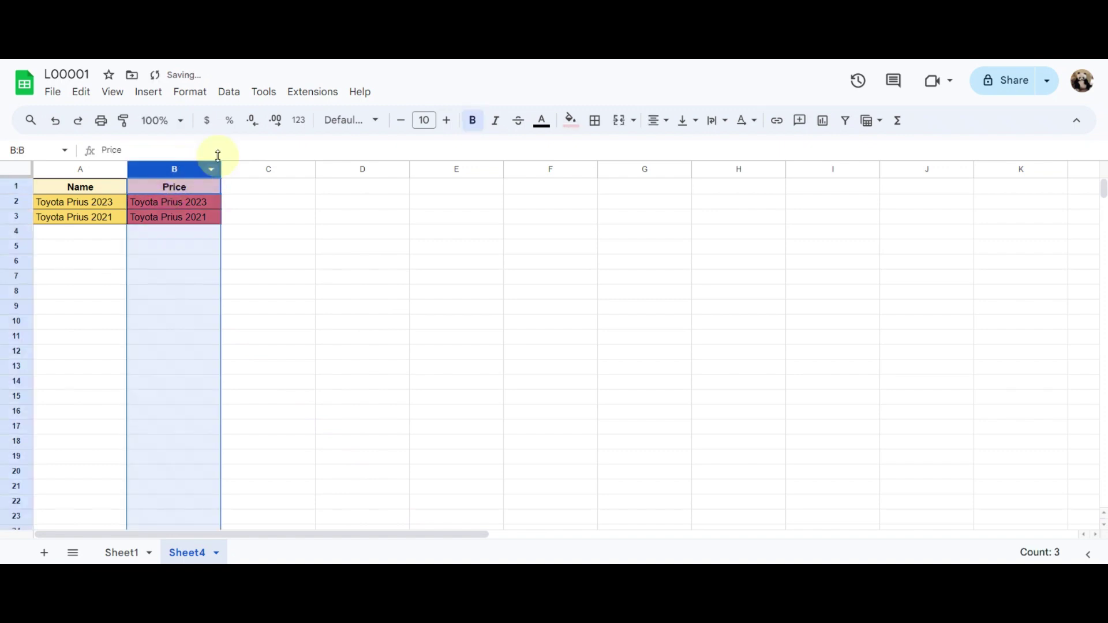
pyautogui.click(211, 122)
pyautogui.click(276, 245)
pyautogui.click(192, 207)
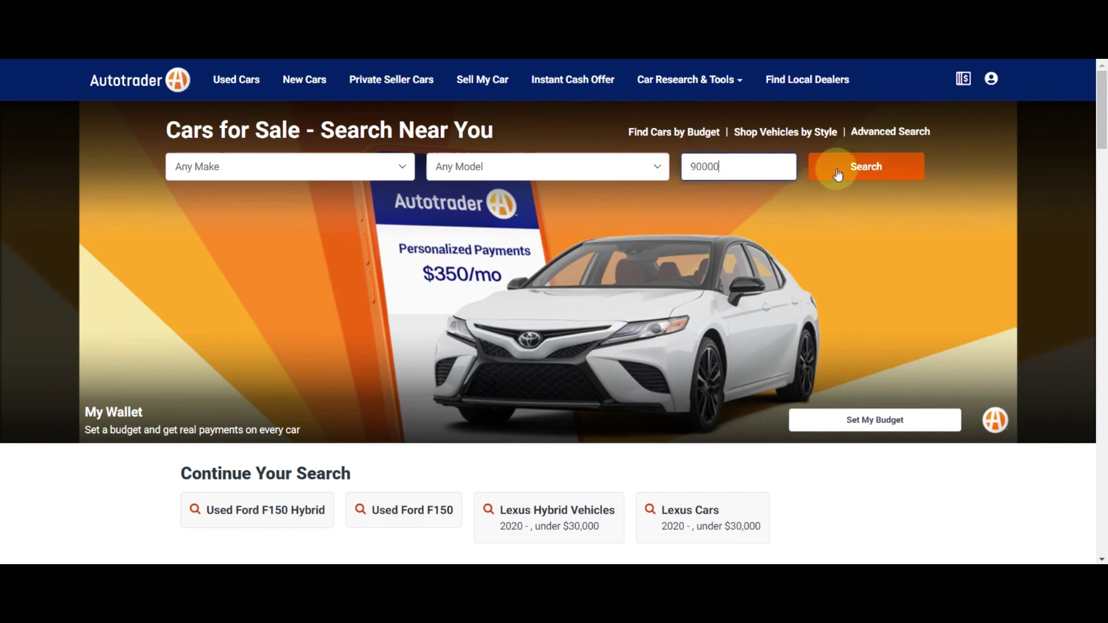
# - Switch to the Autotrader website and choose Toyota as the make and Prius as the model
pyautogui.click(310, 175)
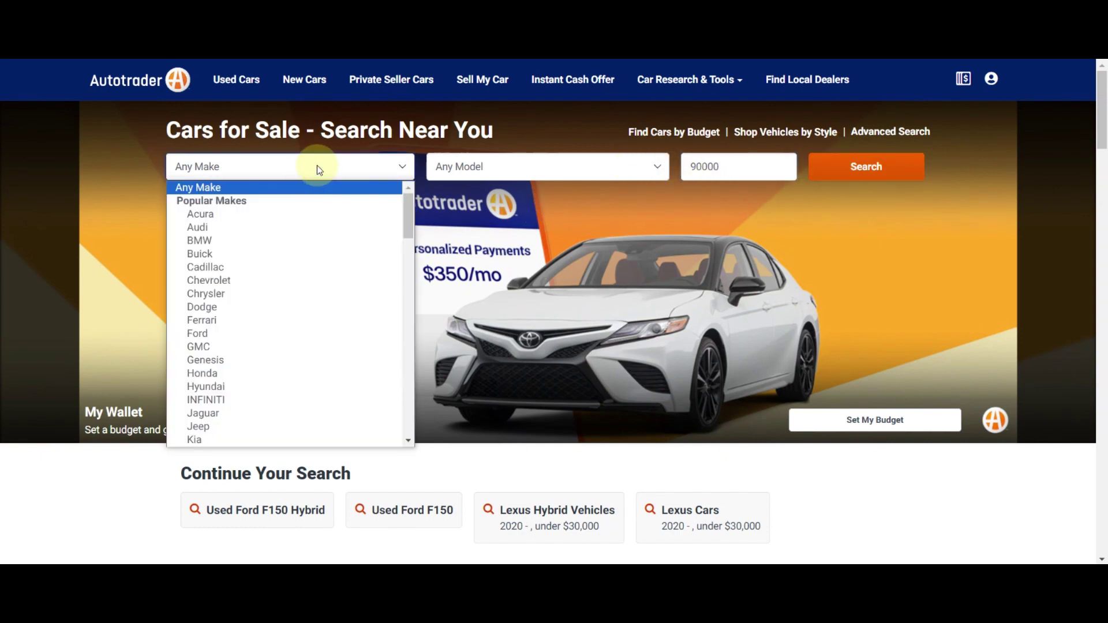
pyautogui.scroll(-15, 254, 407)
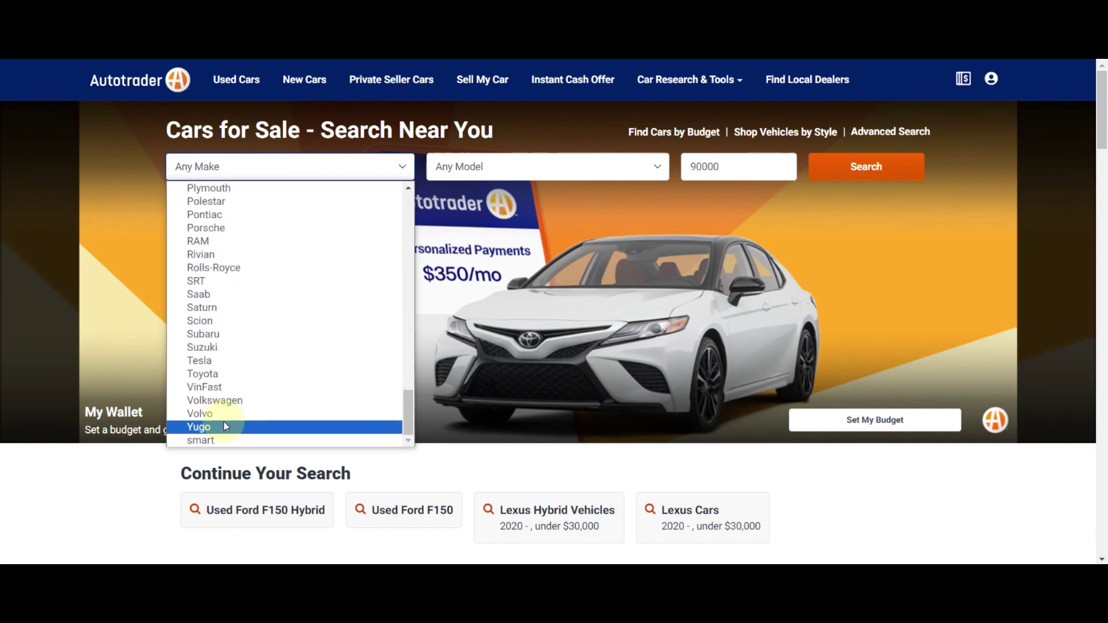
pyautogui.click(230, 374)
pyautogui.click(488, 172)
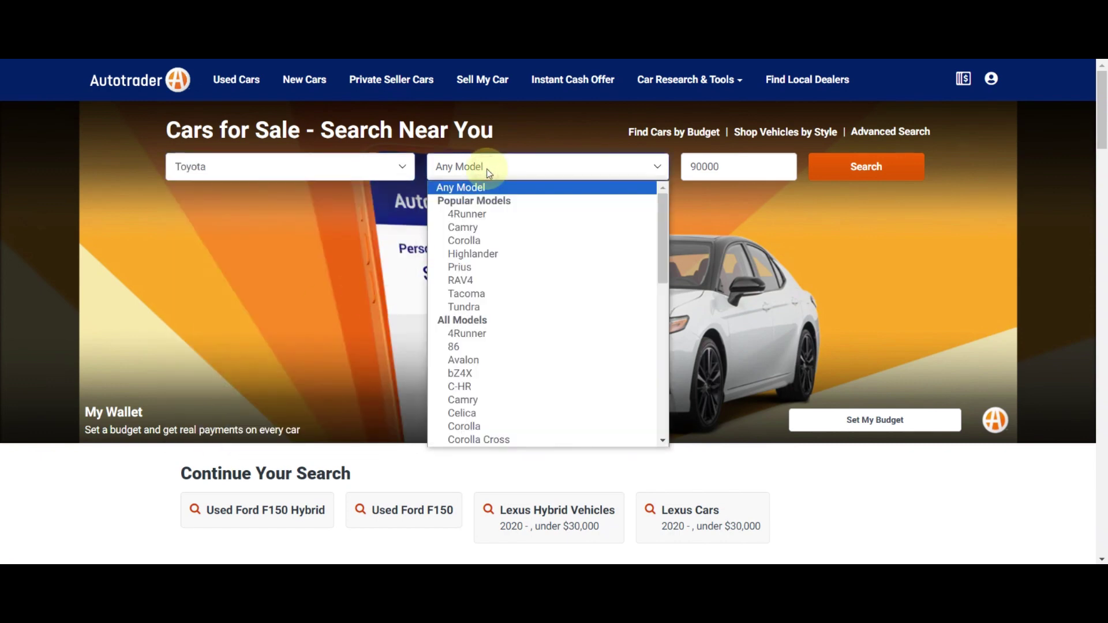
pyautogui.write('pi')
pyautogui.press('Down')
pyautogui.press('Down')
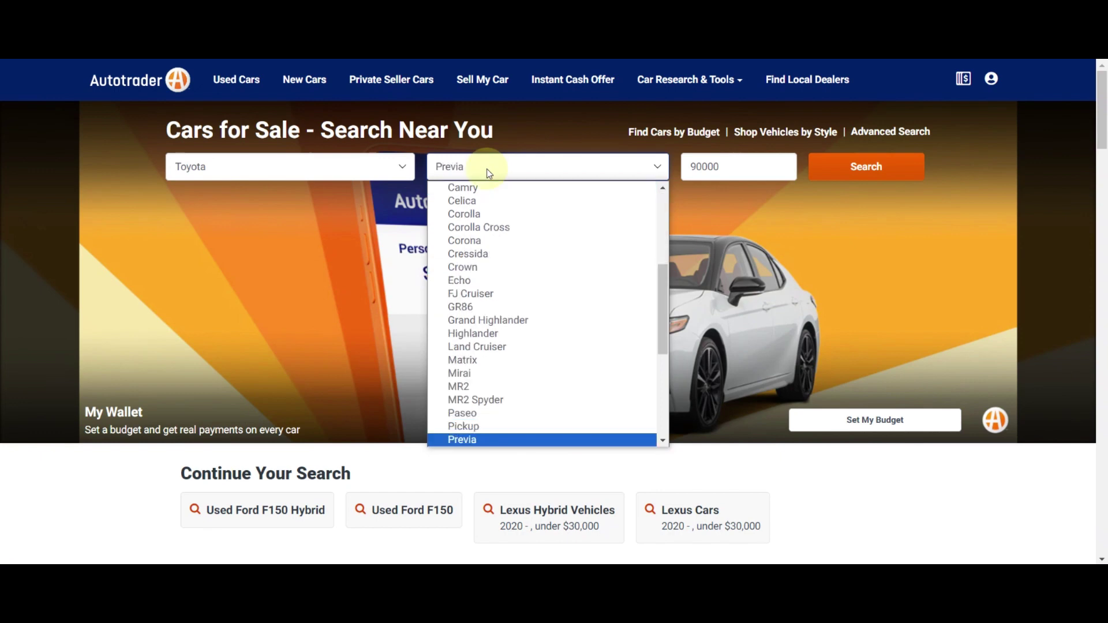
pyautogui.press('Return')
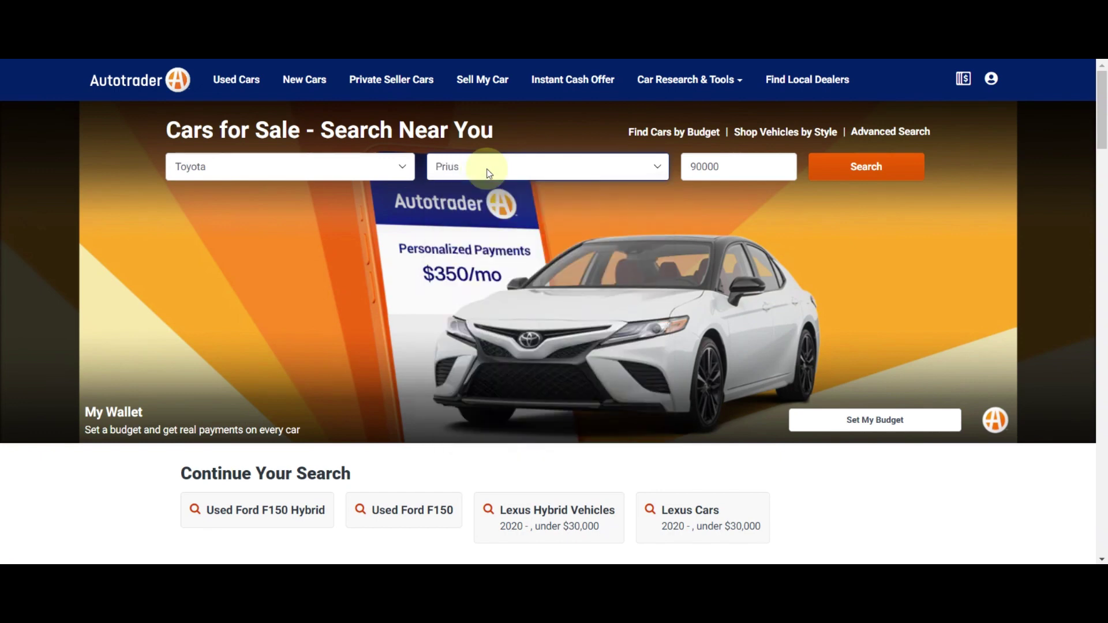
# - Set the ZIP code to 90007 and search for Toyota Prius cars for sale
pyautogui.click(868, 171)
pyautogui.doubleClick(760, 168)
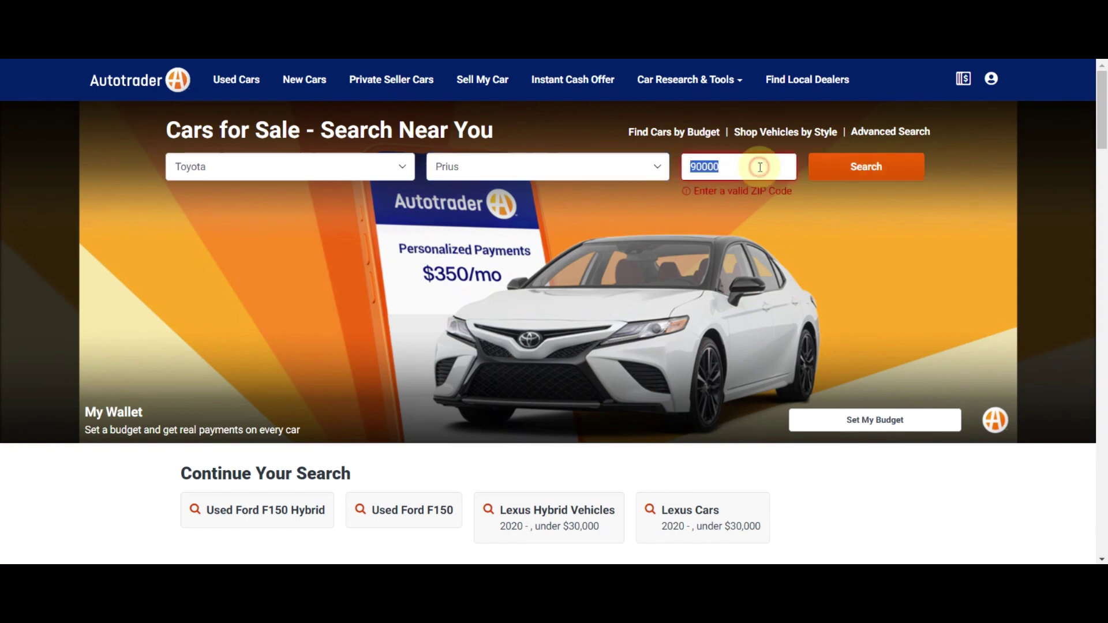
pyautogui.write('90007')
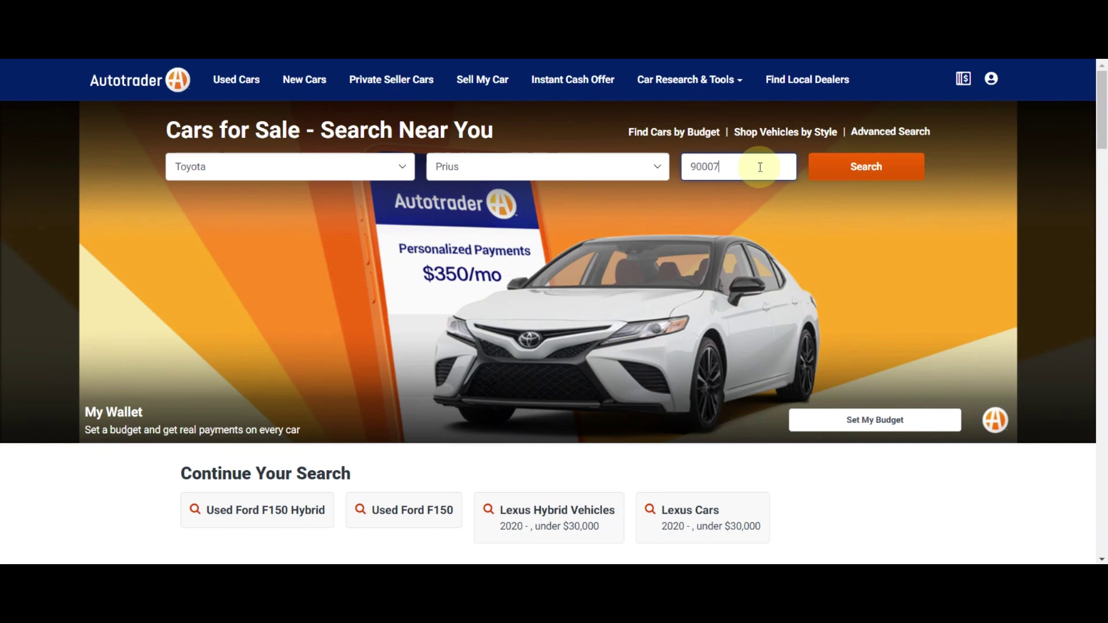
pyautogui.click(856, 179)
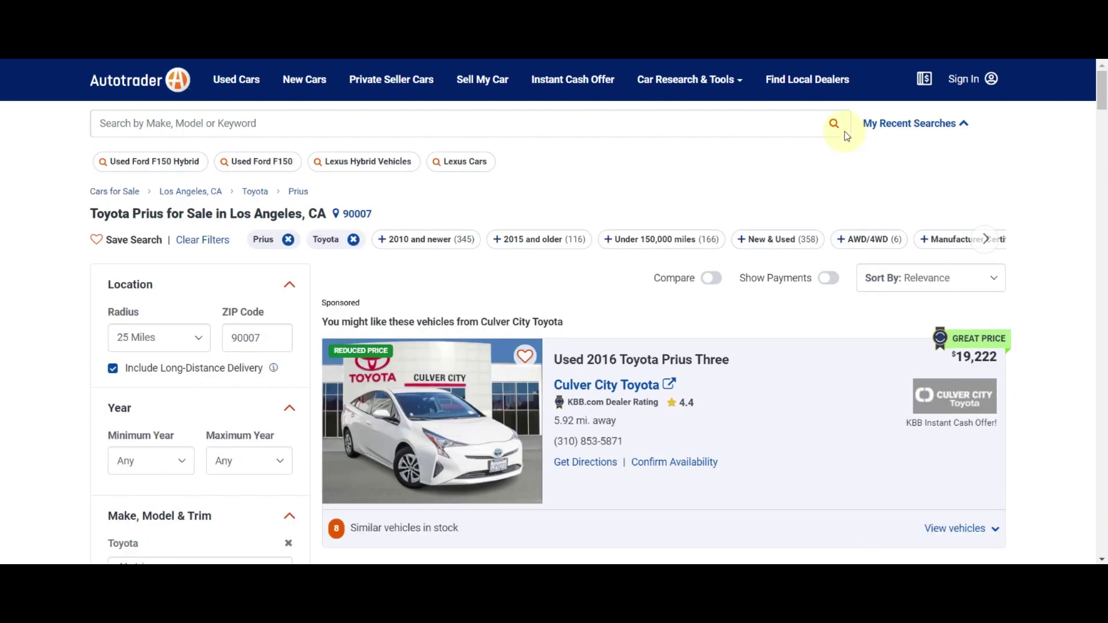
# - Set the search radius to 100 miles and the minimum year to 2023
pyautogui.scroll(-3, 342, 290)
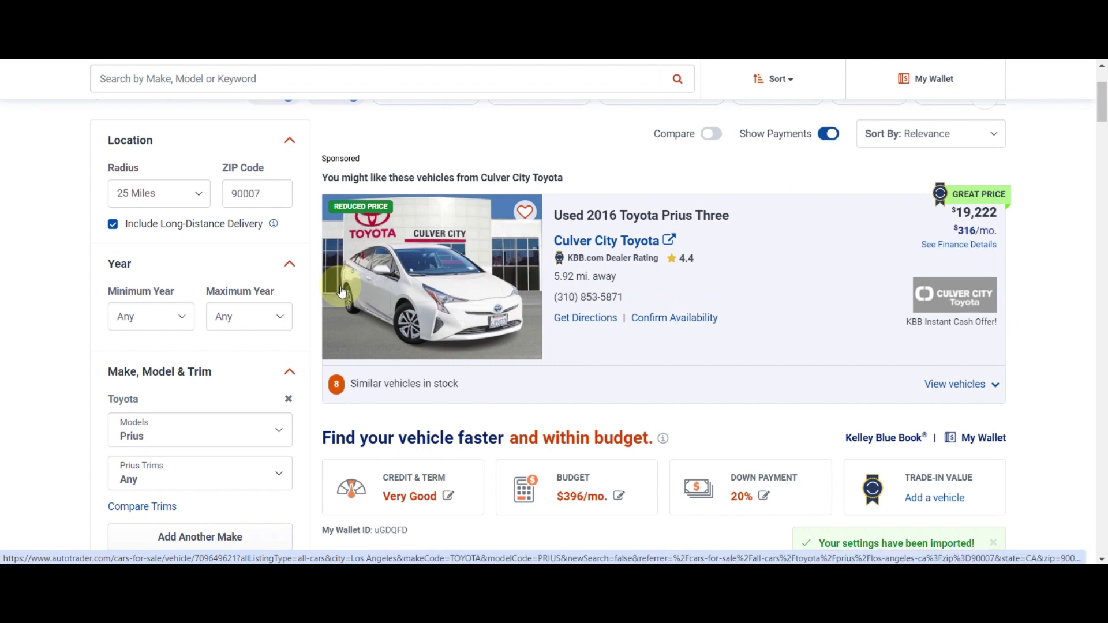
pyautogui.click(189, 204)
pyautogui.click(140, 280)
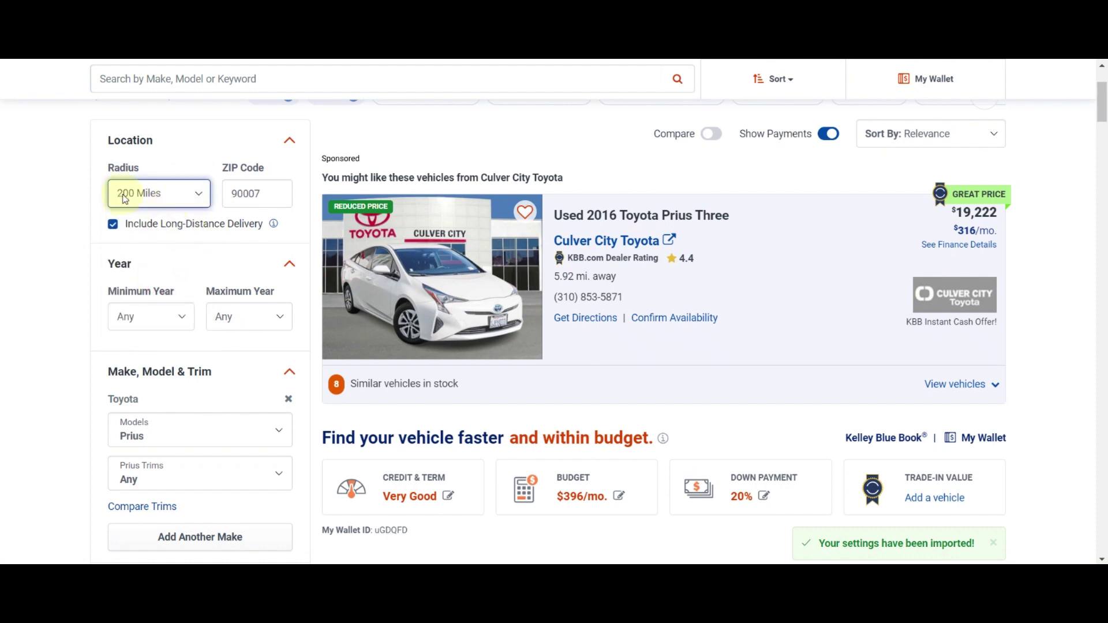
pyautogui.click(145, 197)
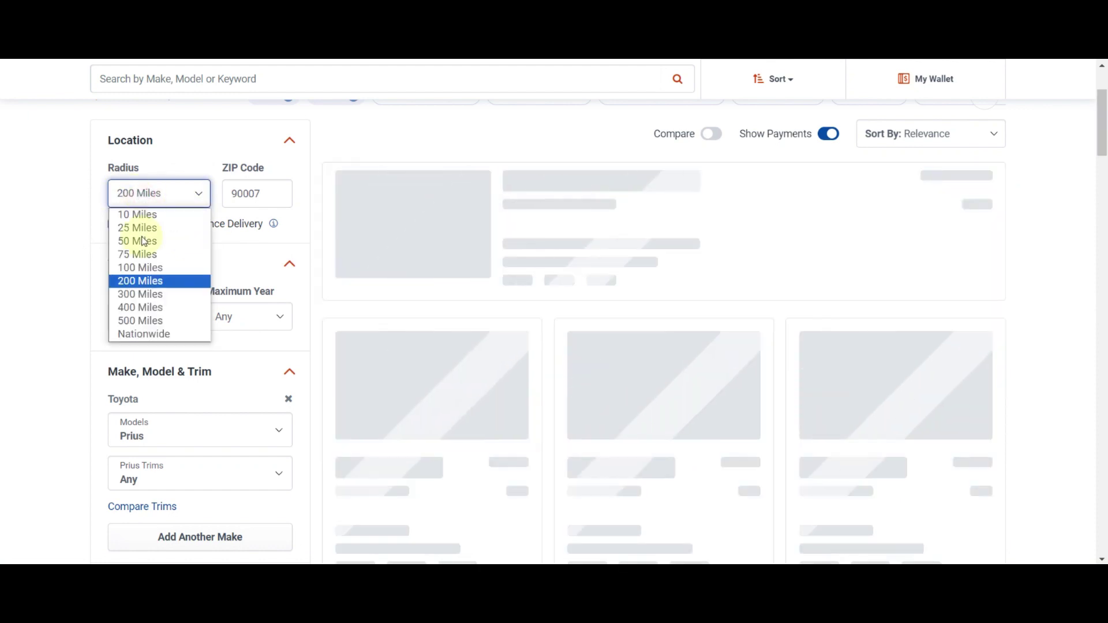
pyautogui.click(140, 279)
pyautogui.press('Up')
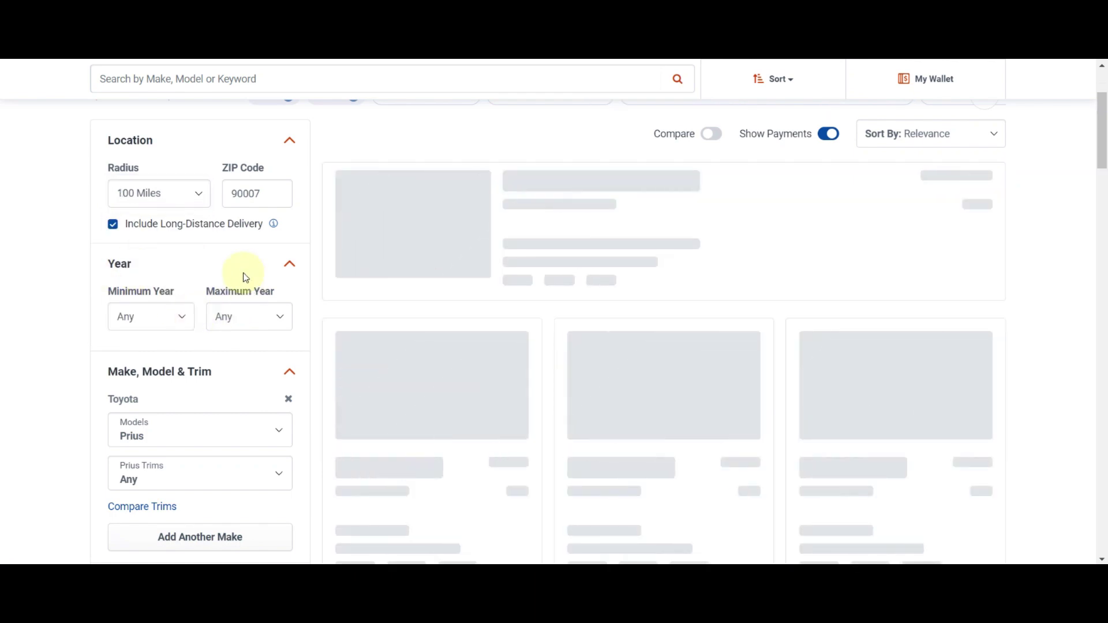
pyautogui.click(165, 320)
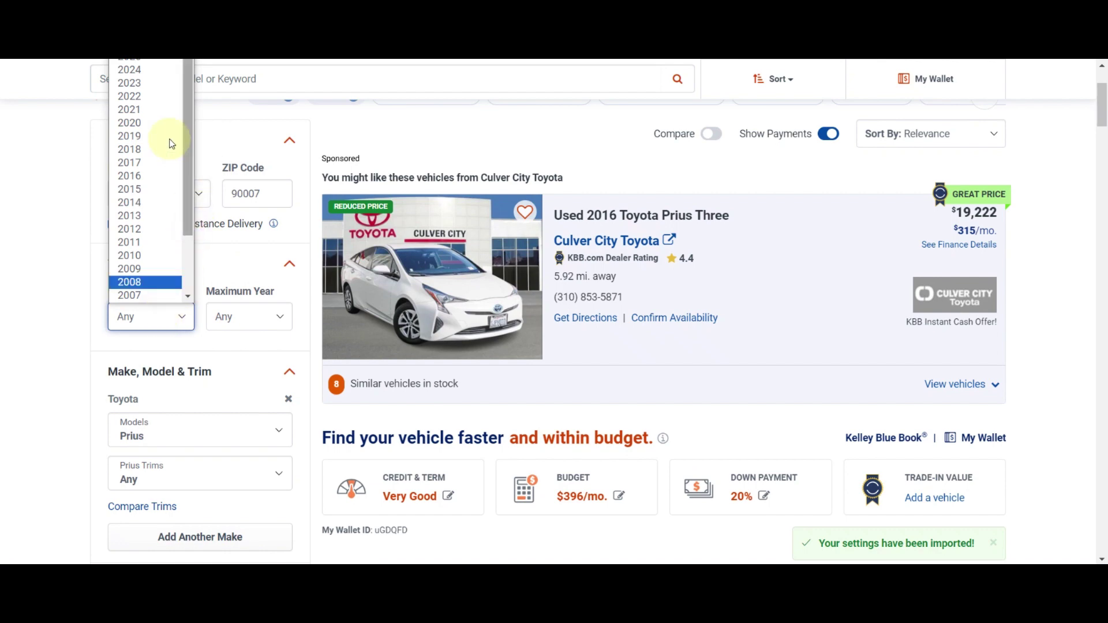
pyautogui.click(45, 252)
# - Limit the listings to cars with a mileage under 45,000
pyautogui.scroll(-6, 54, 289)
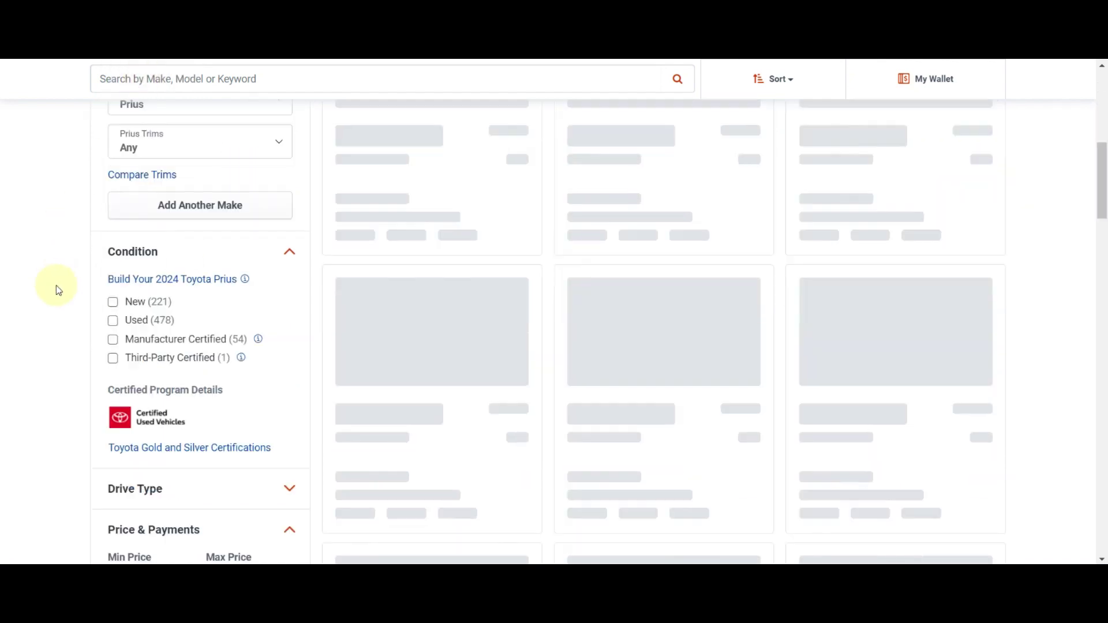
pyautogui.scroll(3, 56, 285)
pyautogui.scroll(-7, 57, 285)
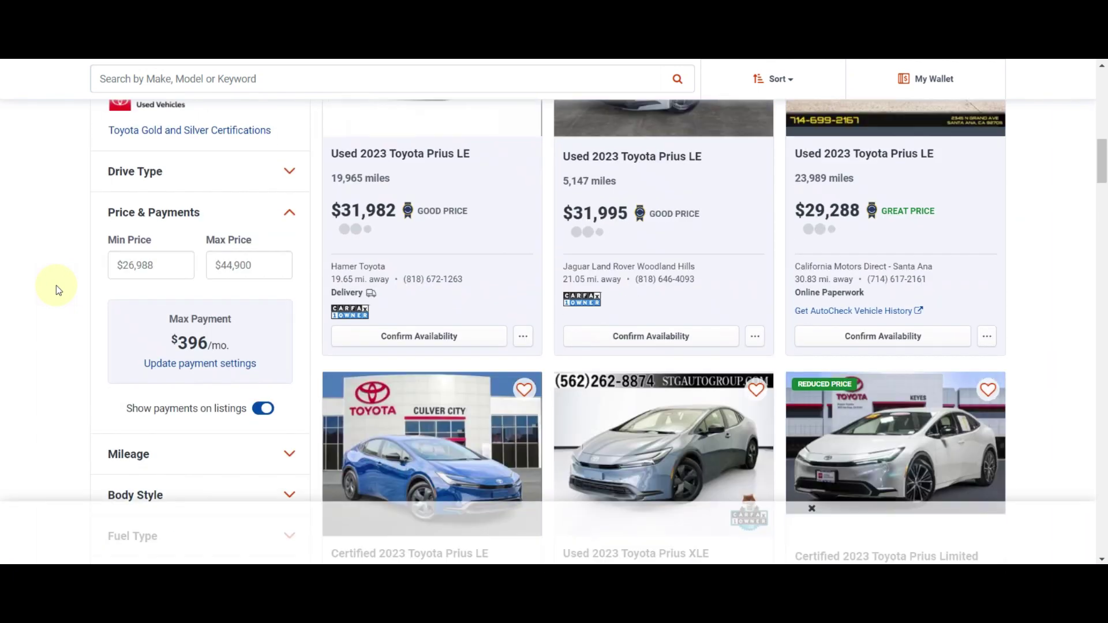
pyautogui.scroll(-4, 56, 285)
pyautogui.click(139, 246)
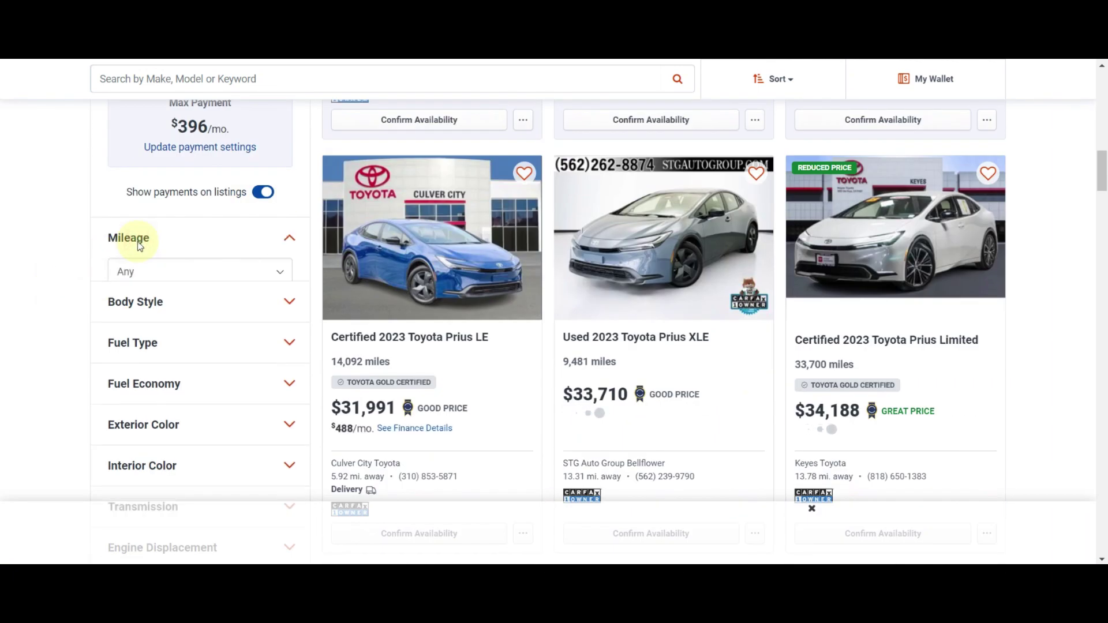
pyautogui.click(171, 277)
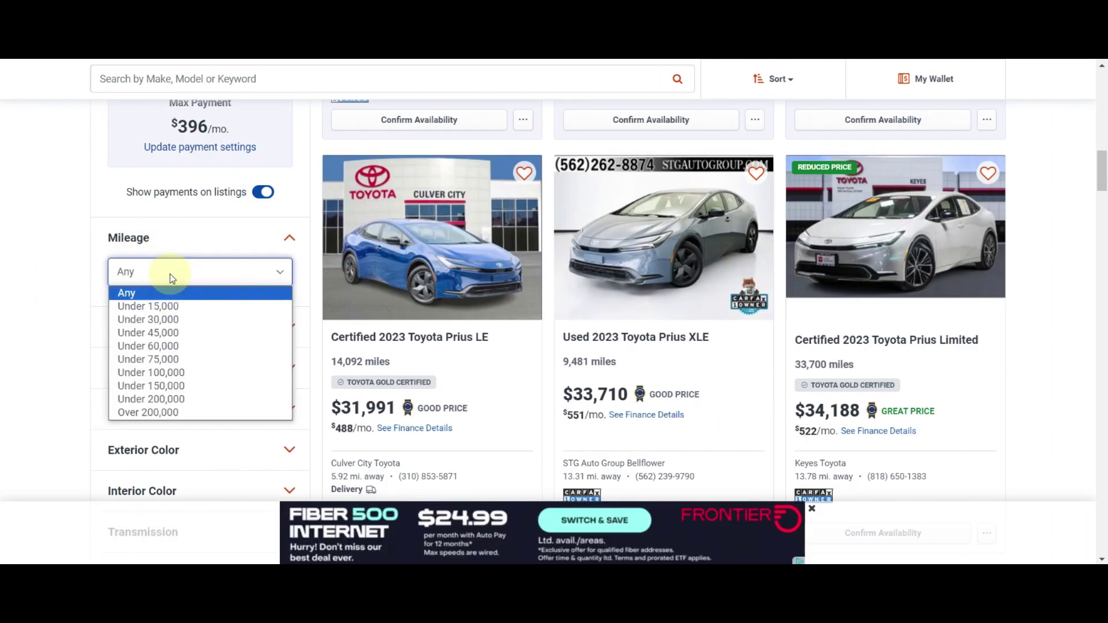
pyautogui.click(171, 333)
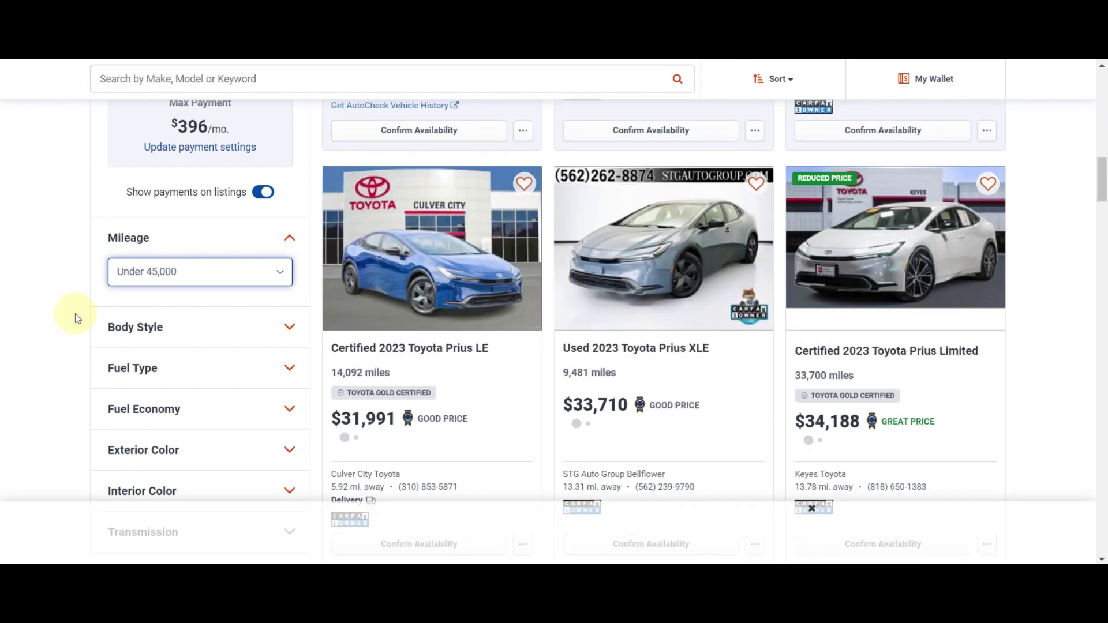
# - Filter the listings by vehicle history to show only cars with no accidents
pyautogui.scroll(-4, 77, 317)
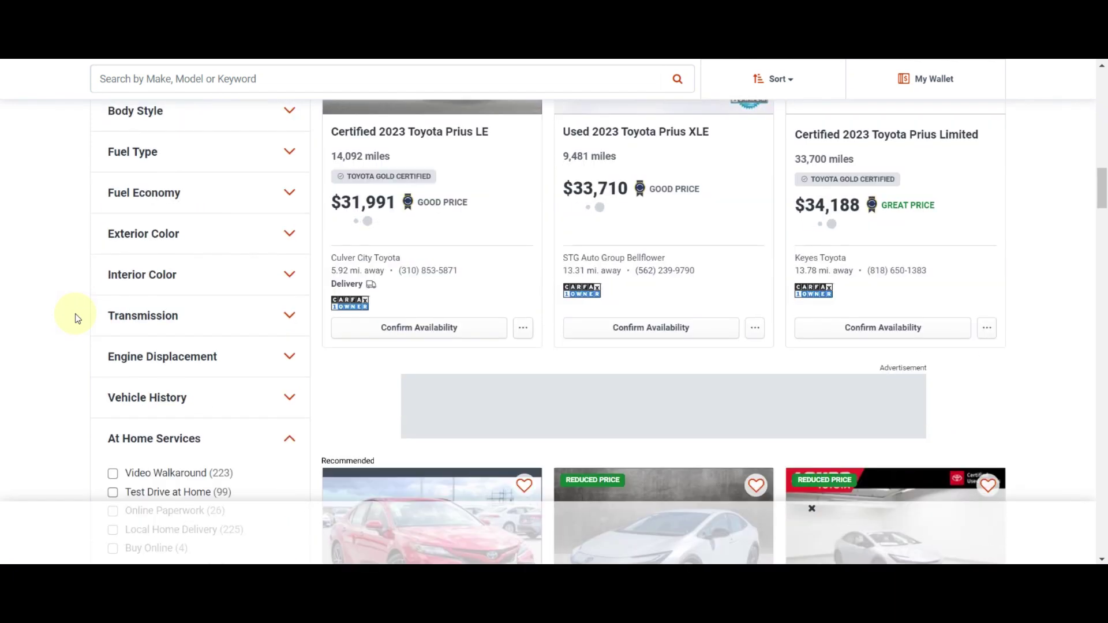
pyautogui.click(168, 397)
pyautogui.scroll(-4, 59, 338)
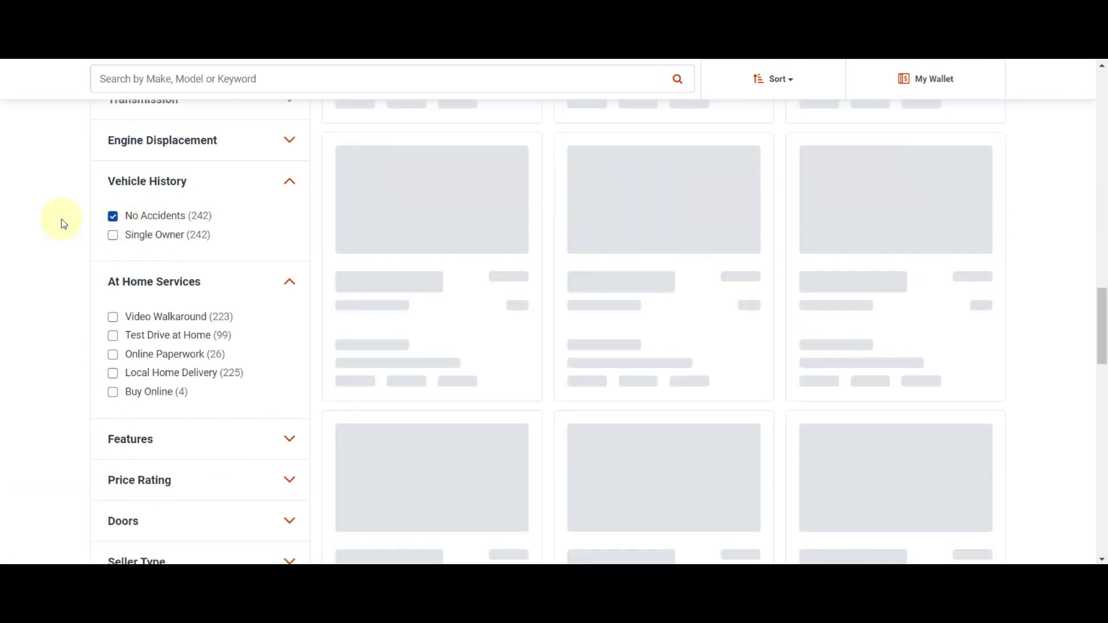
# - Sort the Prius listings by lowest price and look through the offered cars and their prices
pyautogui.scroll(-5, 61, 221)
pyautogui.scroll(8, 61, 222)
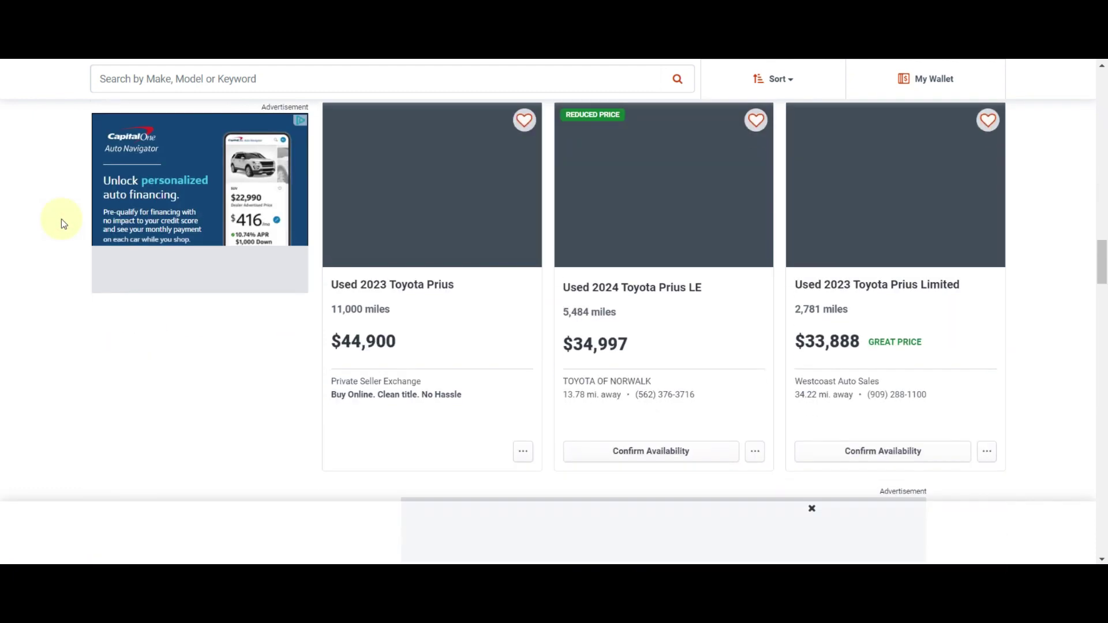
pyautogui.scroll(10, 61, 219)
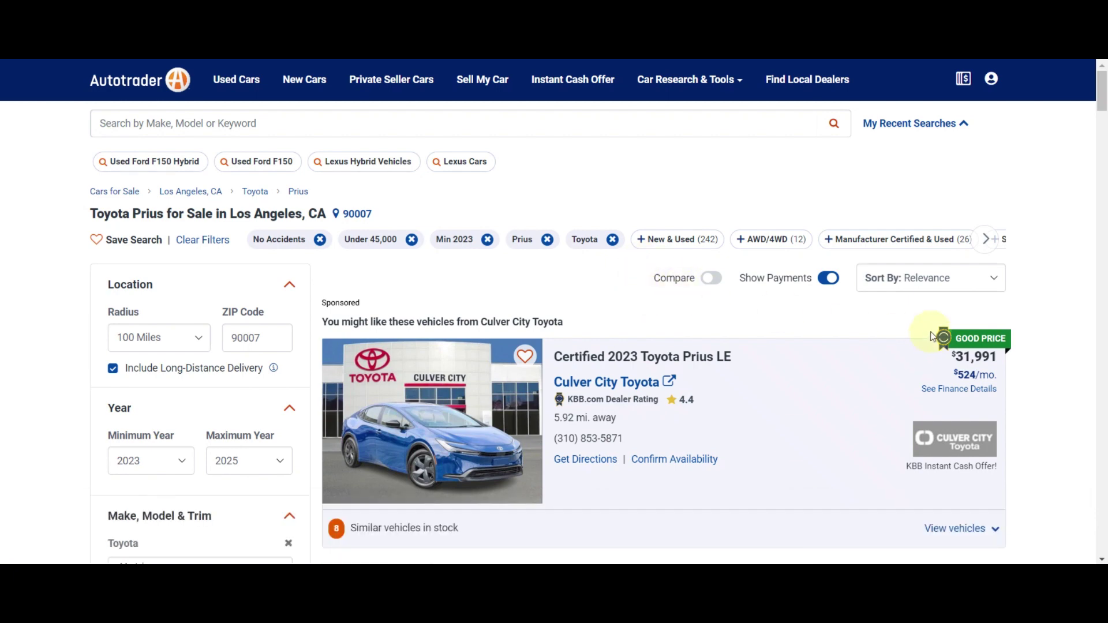
pyautogui.click(916, 283)
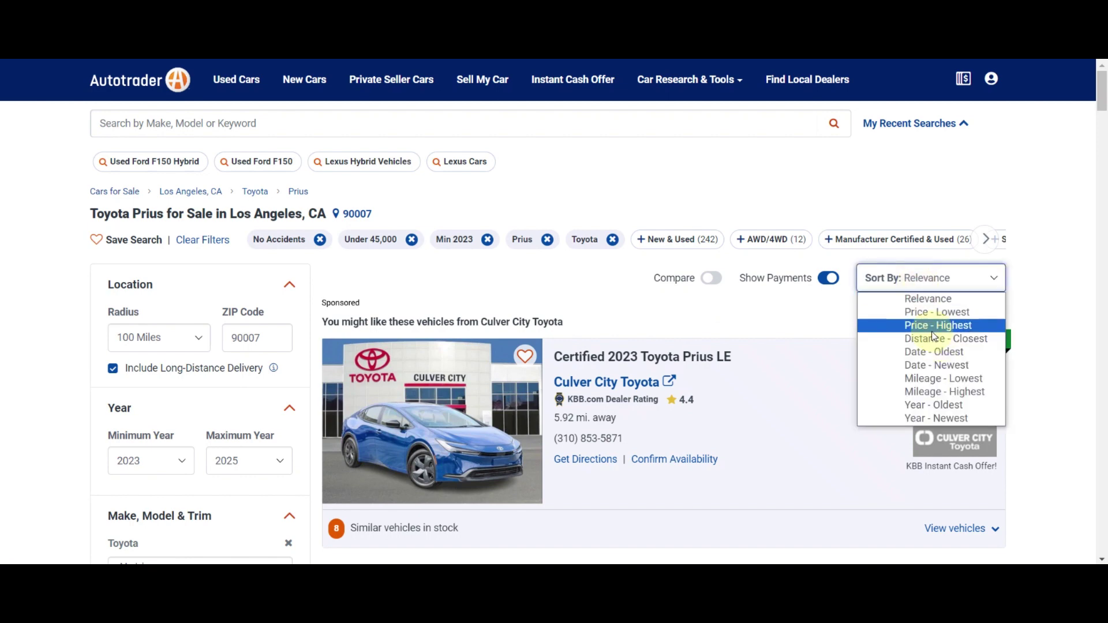
pyautogui.click(938, 312)
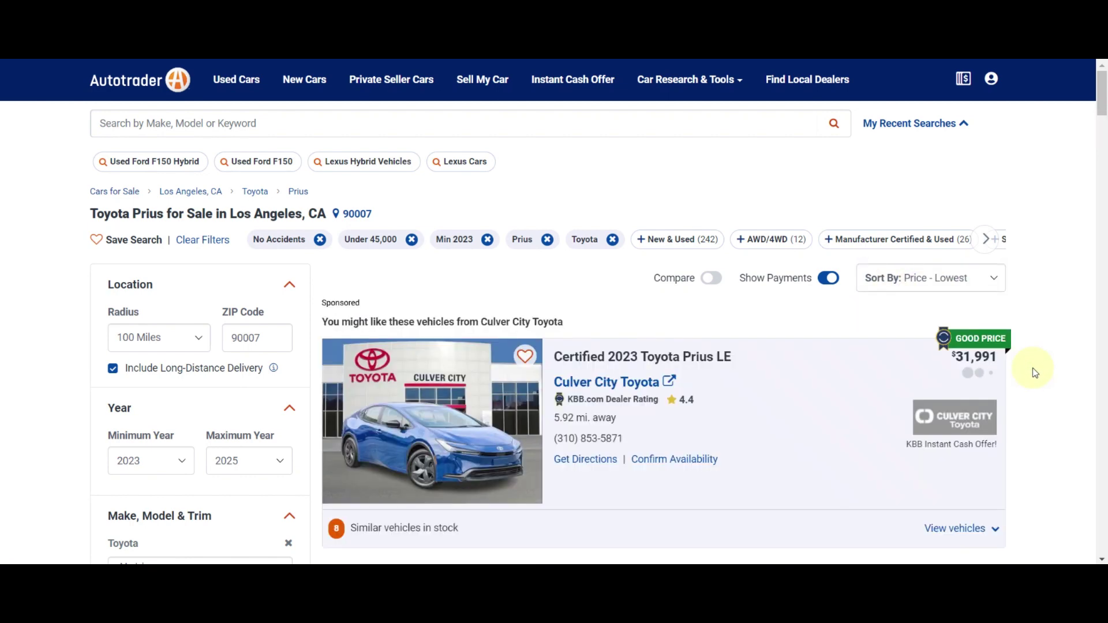
pyautogui.scroll(-5, 1034, 372)
pyautogui.scroll(-4, 1035, 372)
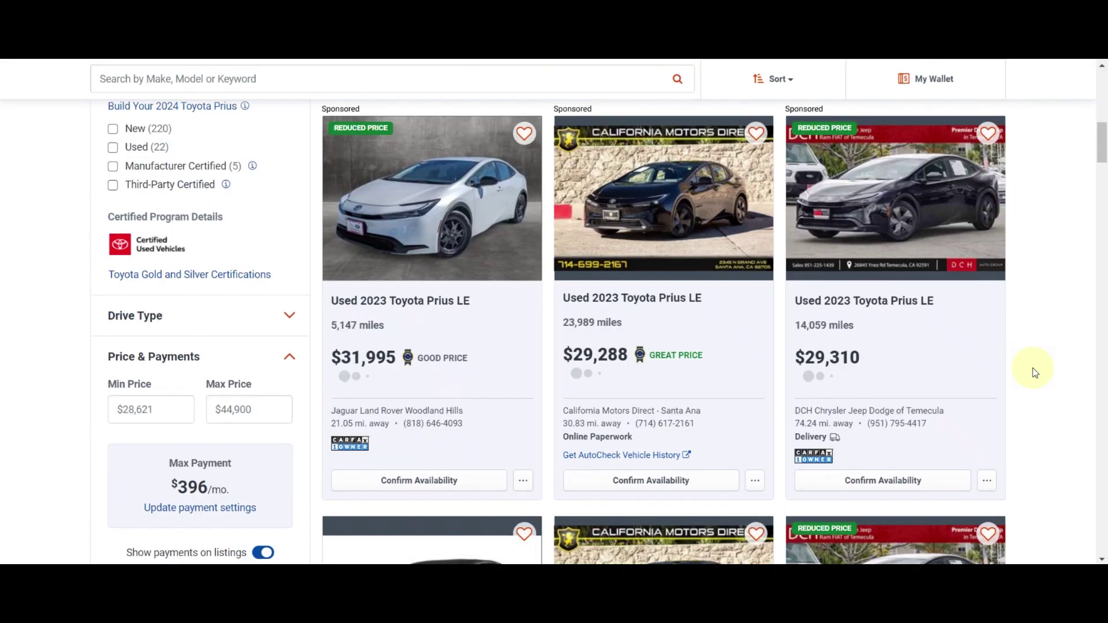
# - Compare the lowest-priced Prius listings from 2023 onward, then enter $28,621.00 as the Toyota Prius 2023 price in the Google Sheets table
pyautogui.scroll(-6, 1033, 368)
pyautogui.scroll(1, 1033, 368)
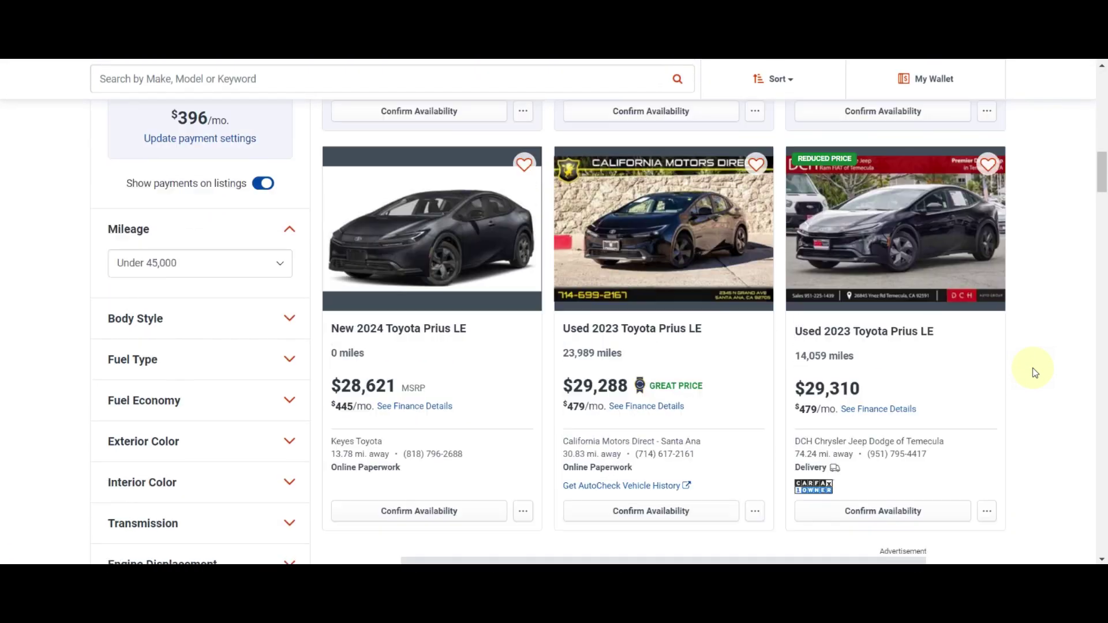
pyautogui.scroll(2, 1033, 368)
pyautogui.scroll(-3, 1033, 368)
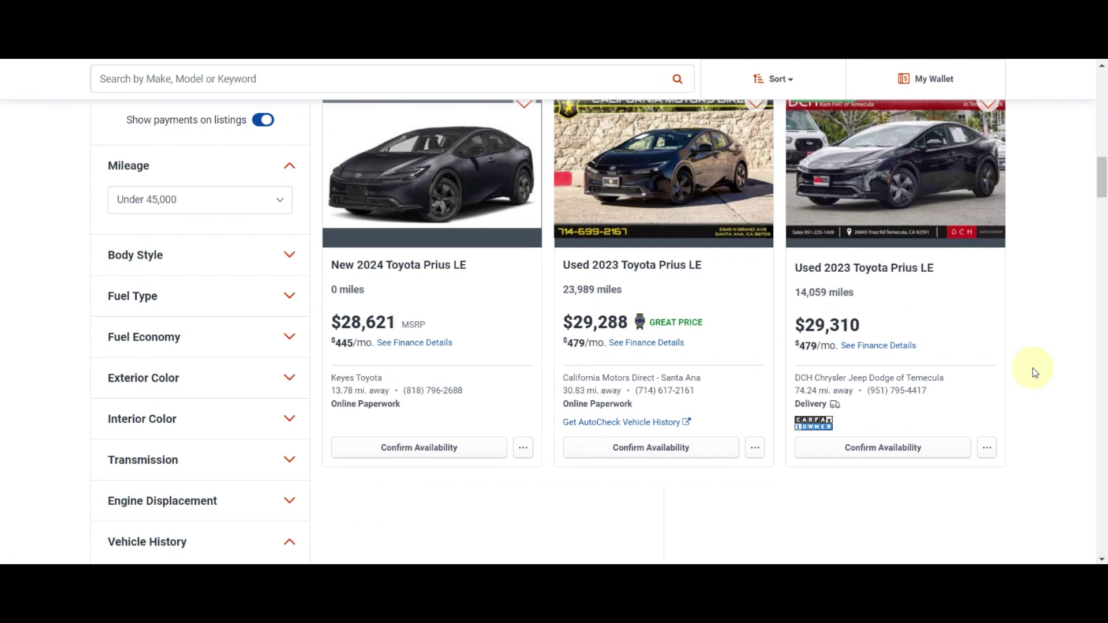
pyautogui.scroll(3, 1033, 368)
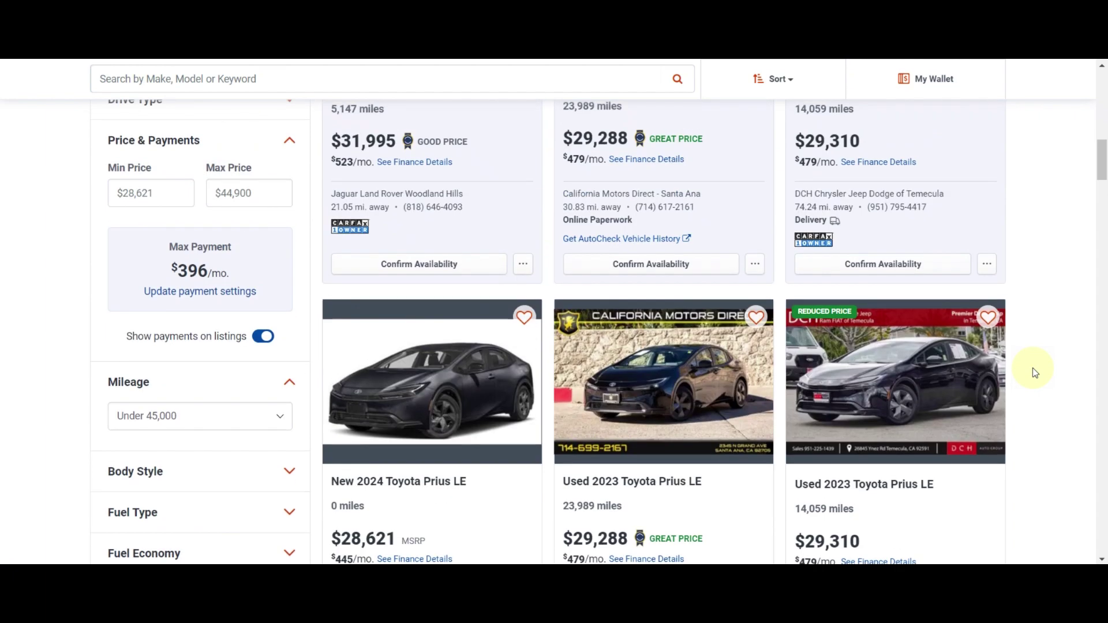
pyautogui.scroll(-3, 1032, 368)
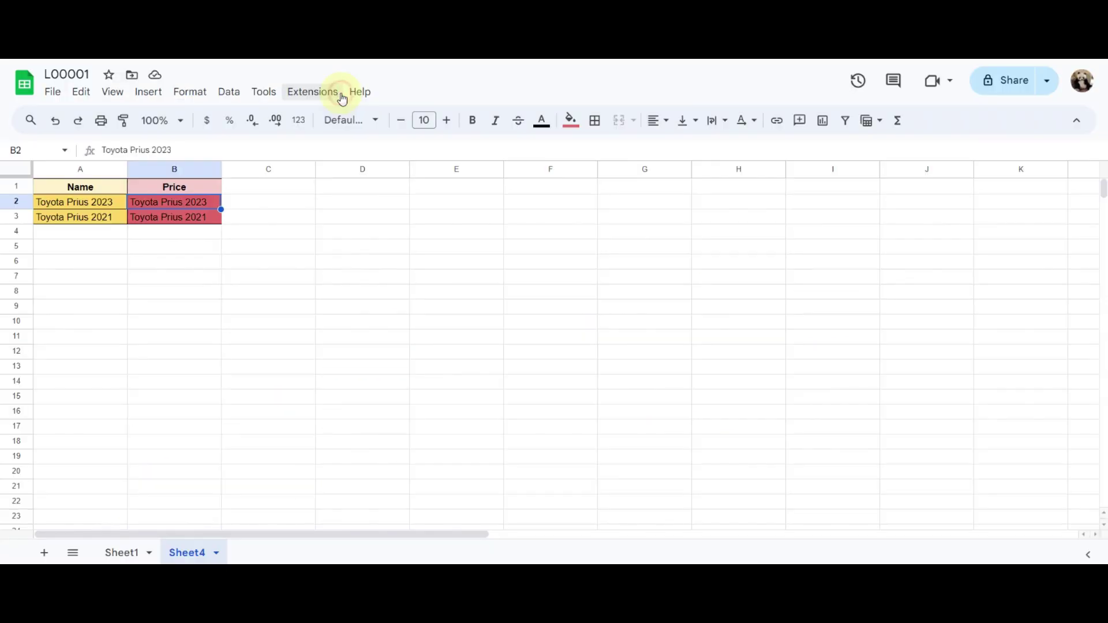
pyautogui.write('$28,621.00')
pyautogui.press('Return')
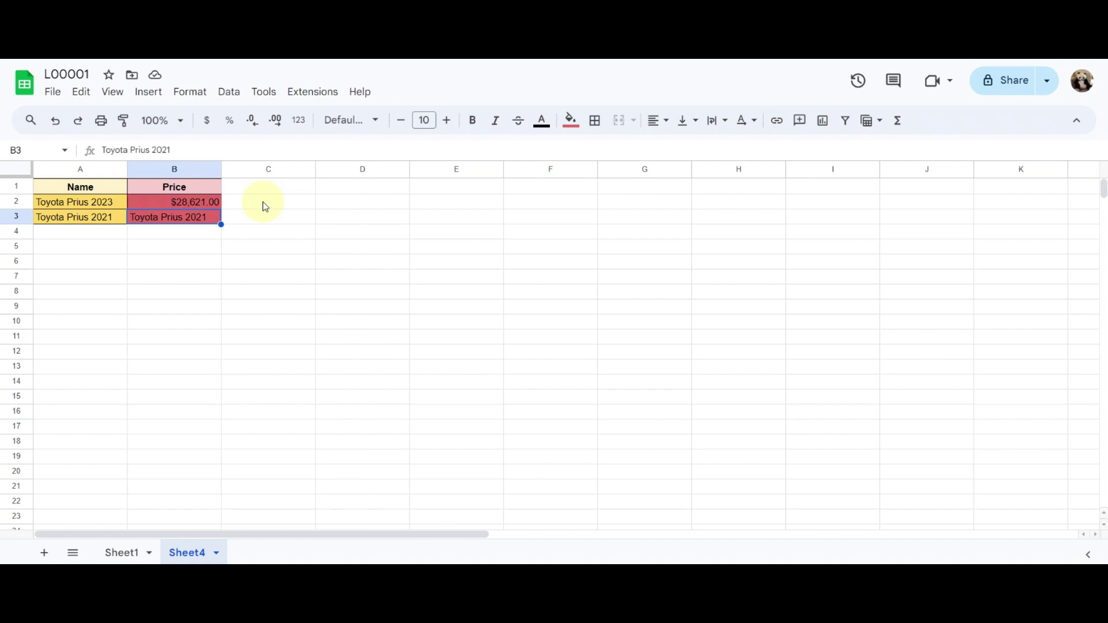
pyautogui.click(213, 202)
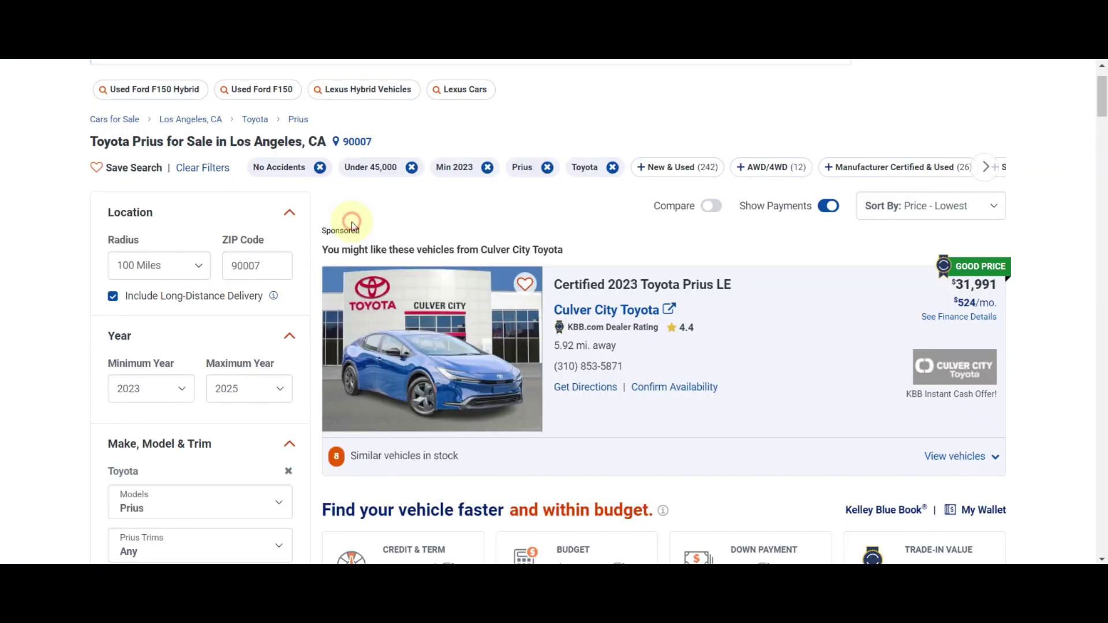
# - In the Autotrader search, set the minimum year to 2021 and look through the updated Prius listings and prices
pyautogui.scroll(1, 353, 224)
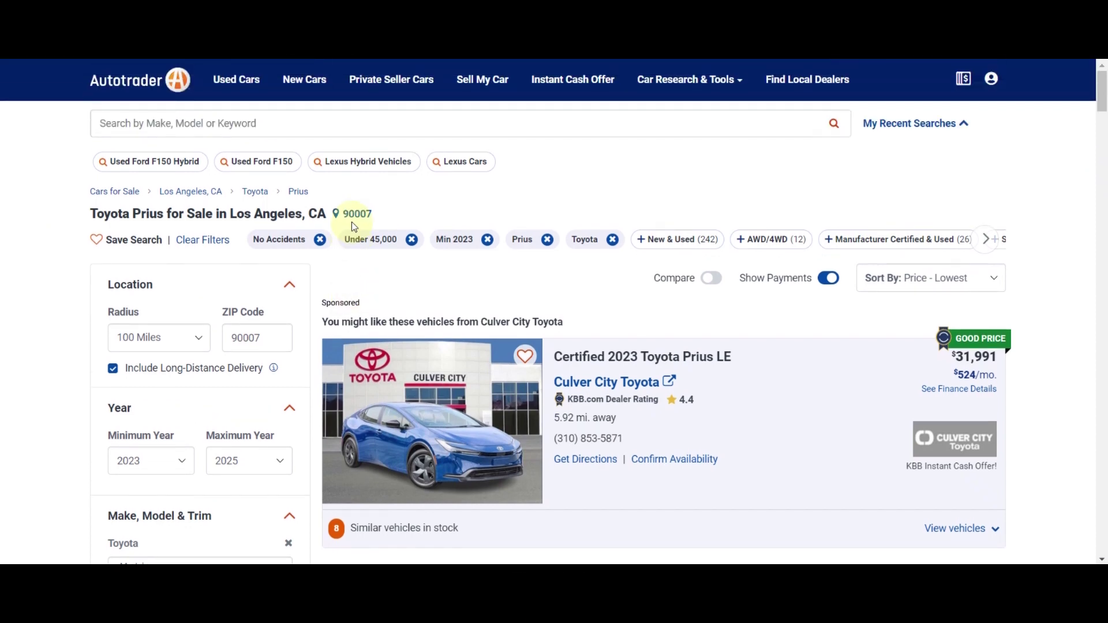
pyautogui.click(167, 461)
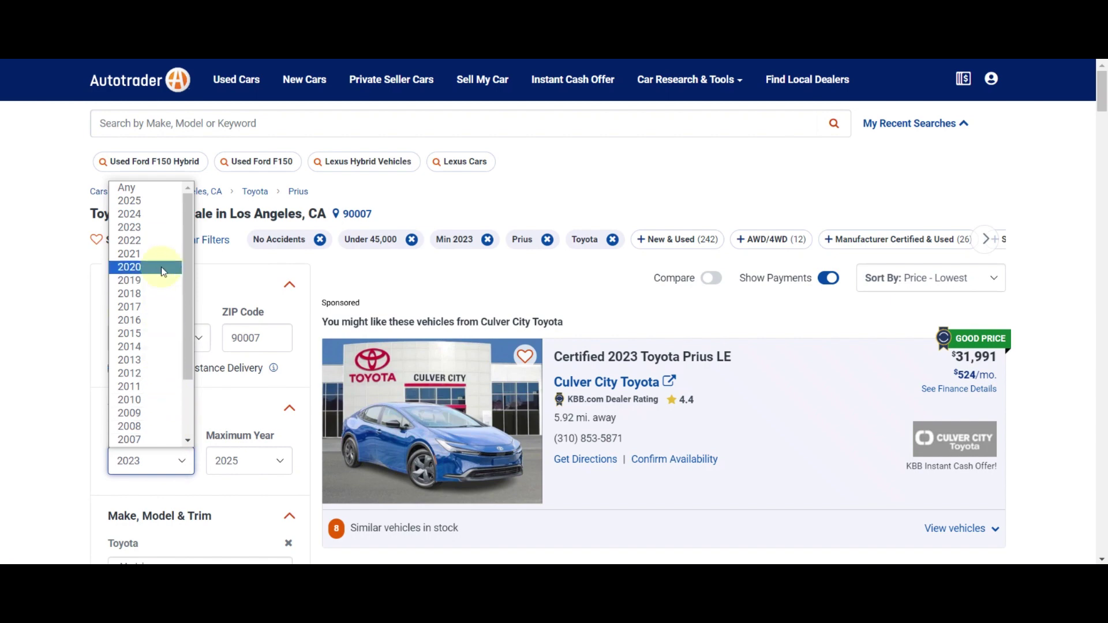
pyautogui.click(162, 255)
pyautogui.click(56, 336)
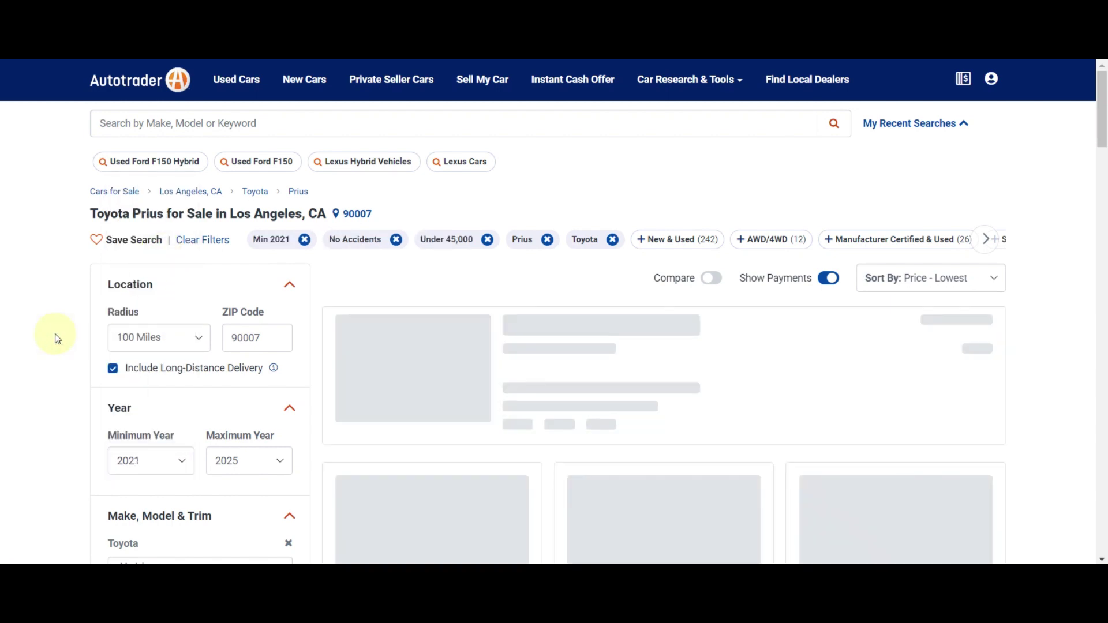
pyautogui.scroll(-5, 58, 339)
pyautogui.scroll(-4, 58, 339)
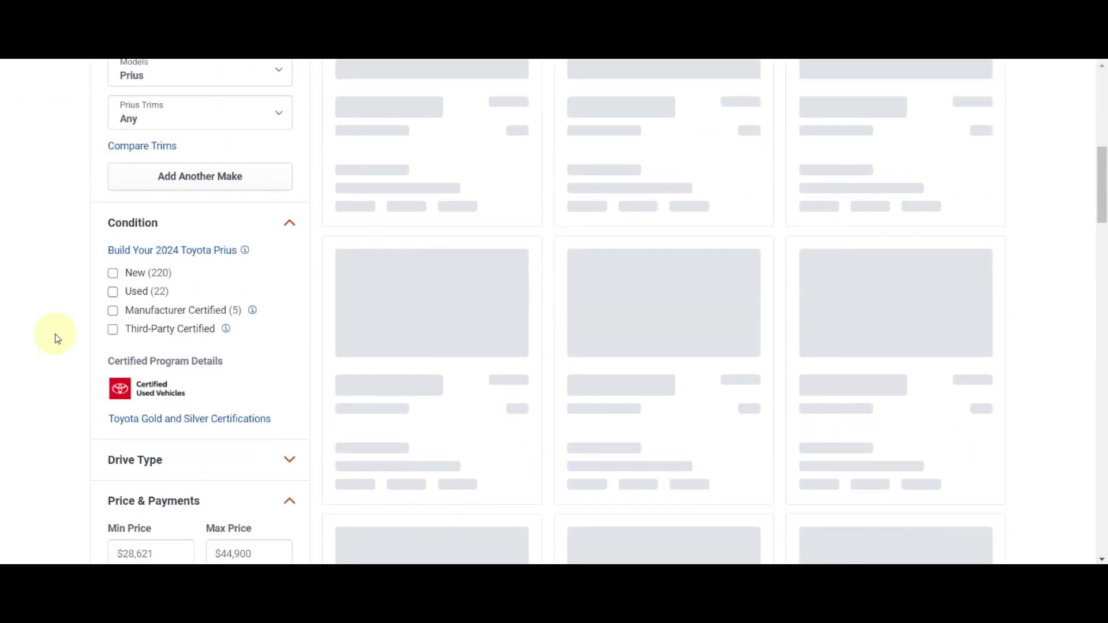
pyautogui.scroll(8, 58, 338)
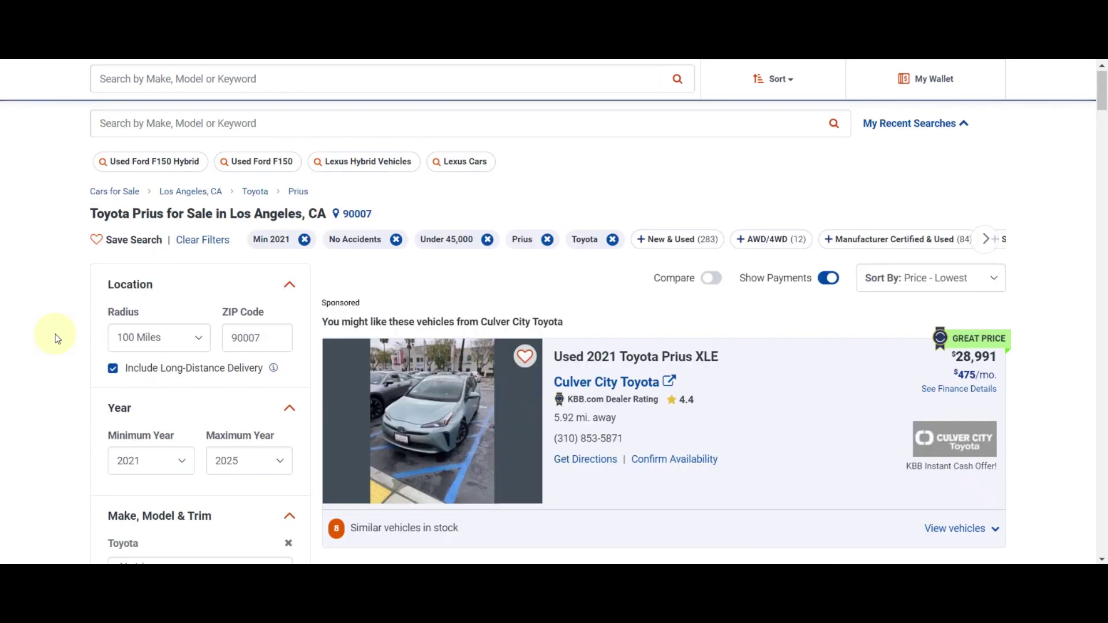
pyautogui.scroll(-12, 58, 338)
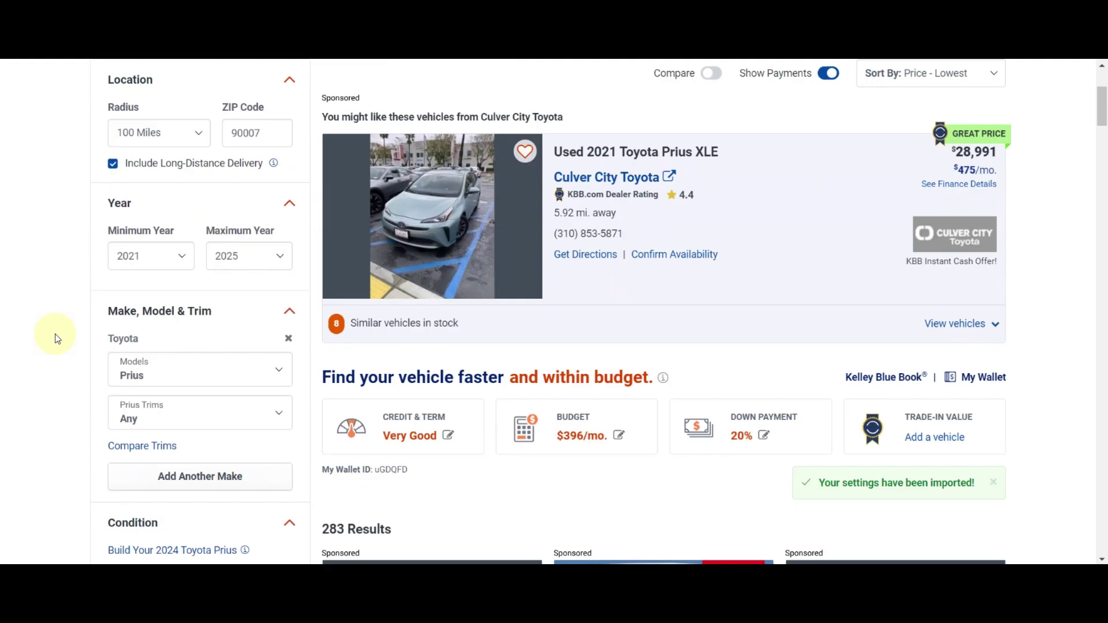
pyautogui.scroll(-9, 58, 339)
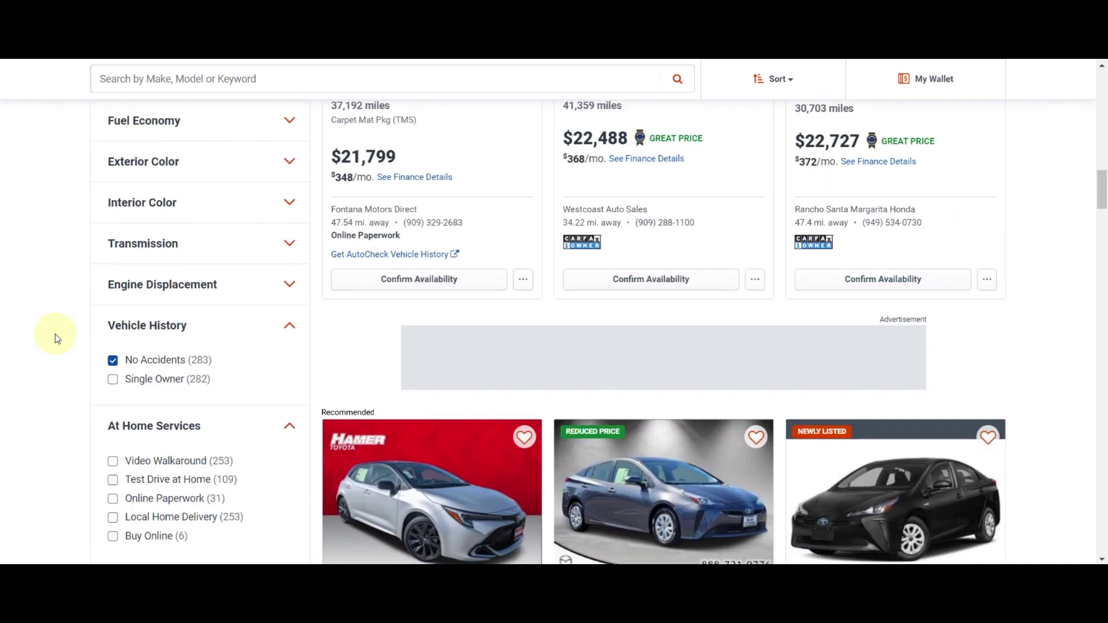
pyautogui.scroll(18, 57, 339)
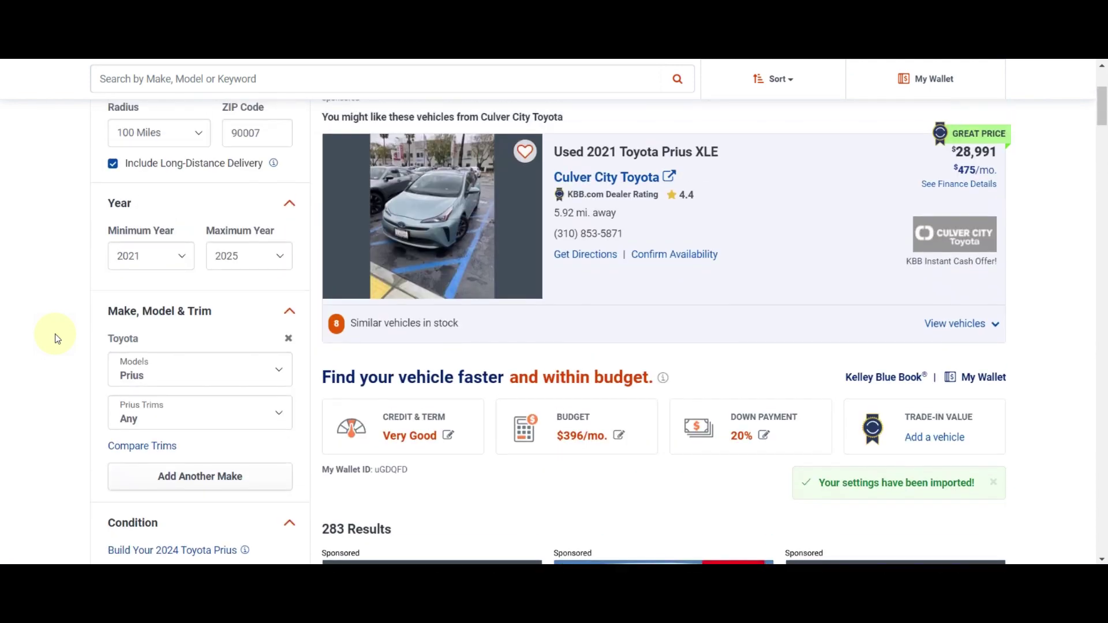
pyautogui.scroll(4, 58, 339)
# - Find the lowest-priced 2021 Prius listing and enter 21799 as the Toyota Prius 2021 price in the Google Sheets table
pyautogui.scroll(-9, 761, 349)
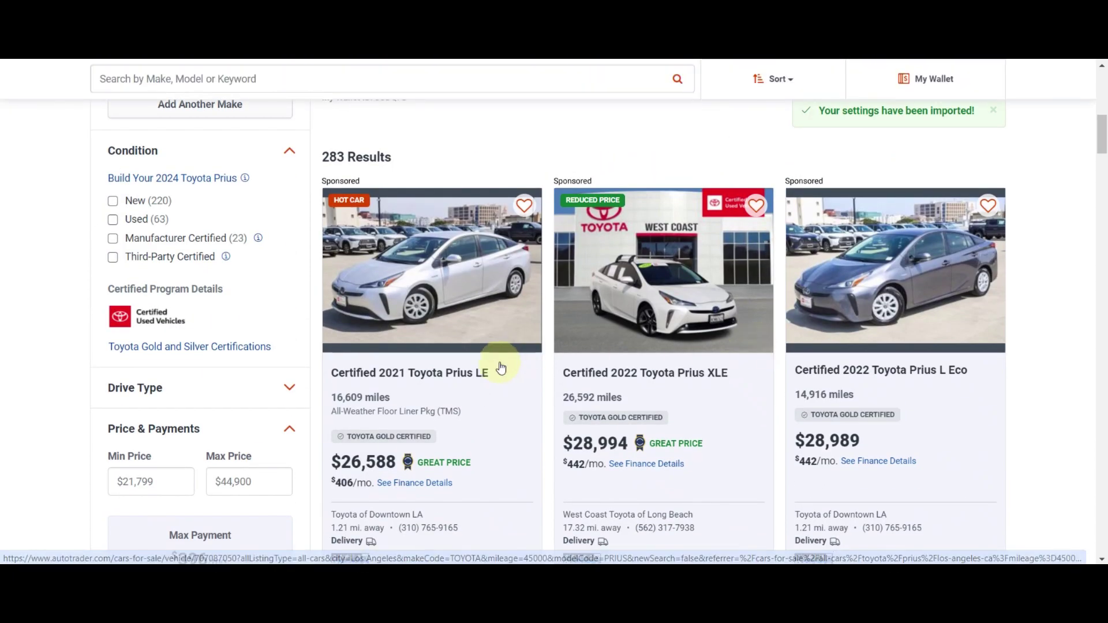
pyautogui.scroll(-10, 495, 366)
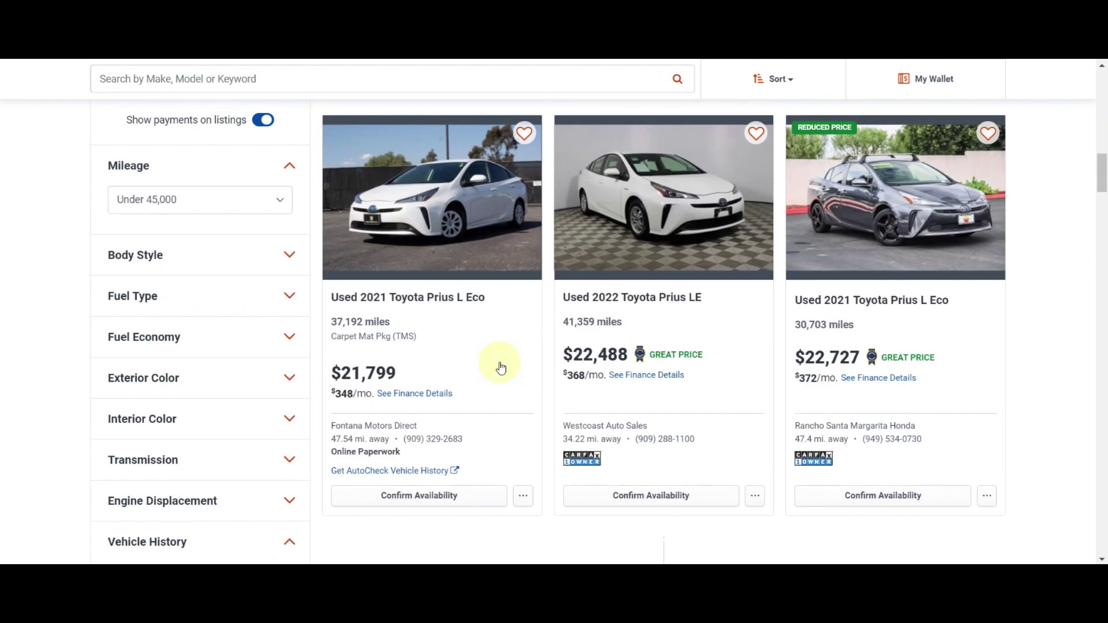
pyautogui.scroll(4, 500, 367)
pyautogui.scroll(-3, 497, 367)
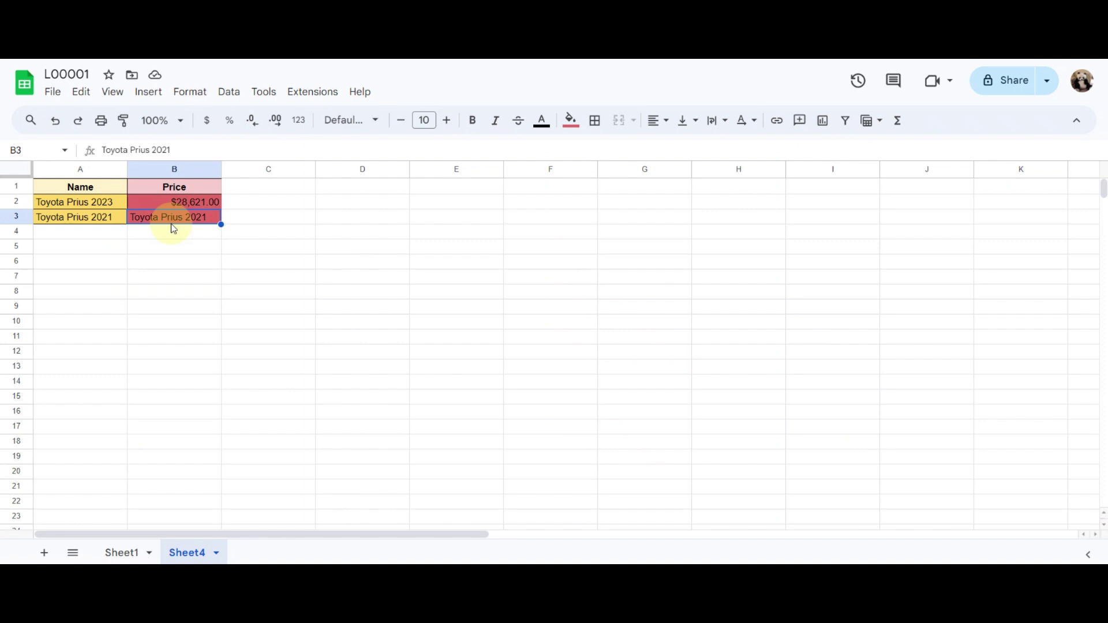
pyautogui.write('21799')
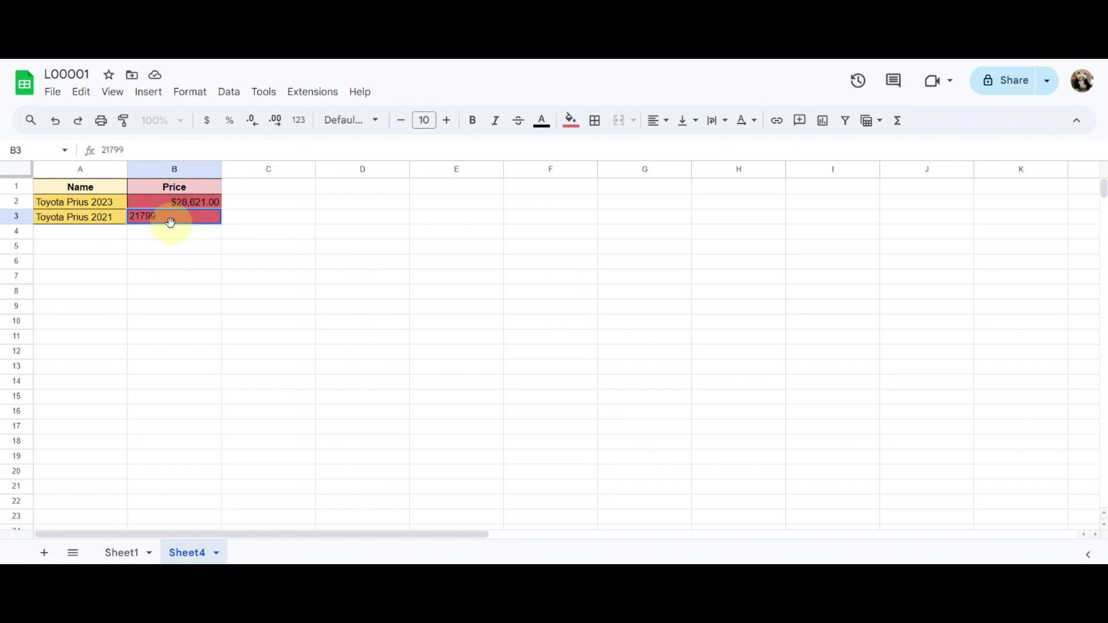
pyautogui.press('Return')
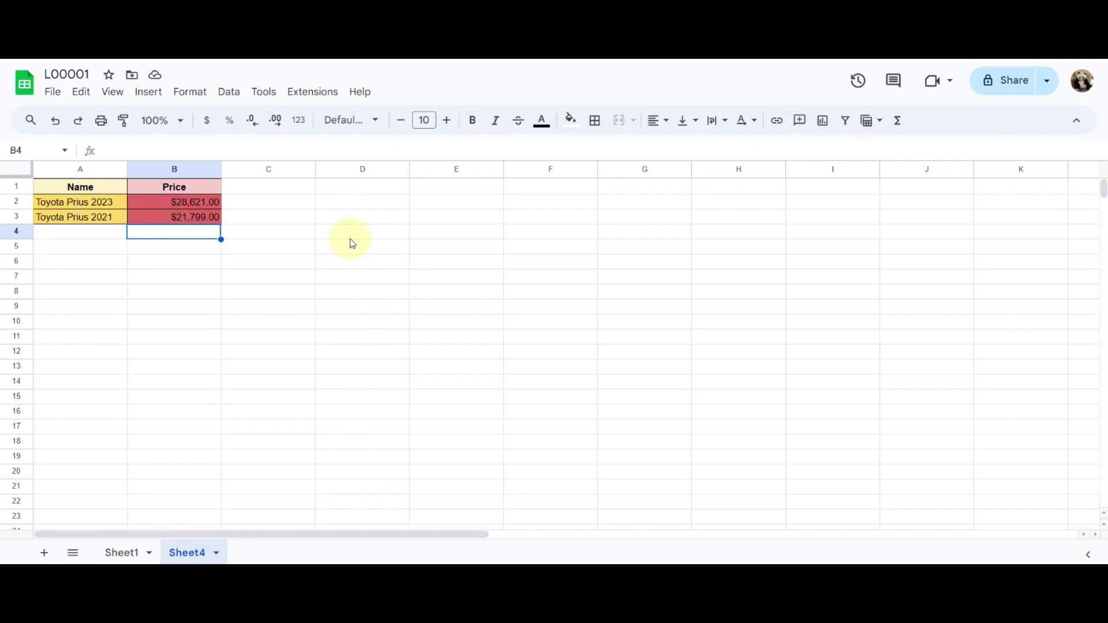
# - Copy the Price column into column C and change the new column's header to "Years of Ownership"
pyautogui.click(229, 166)
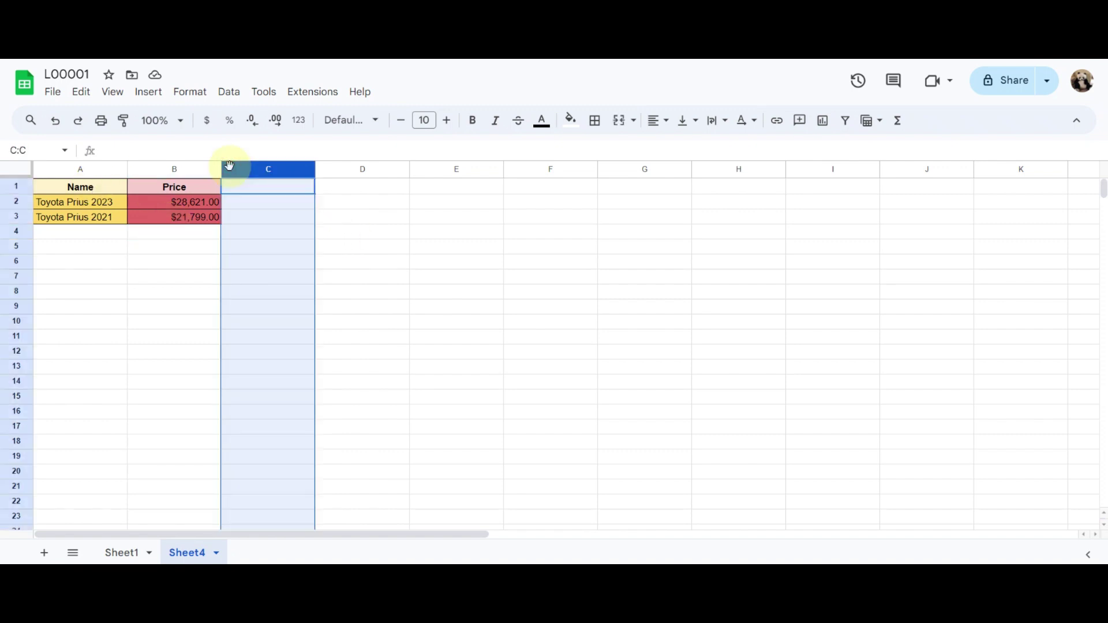
pyautogui.write('Price $28,621.00 $21,799.00')
pyautogui.click(266, 190)
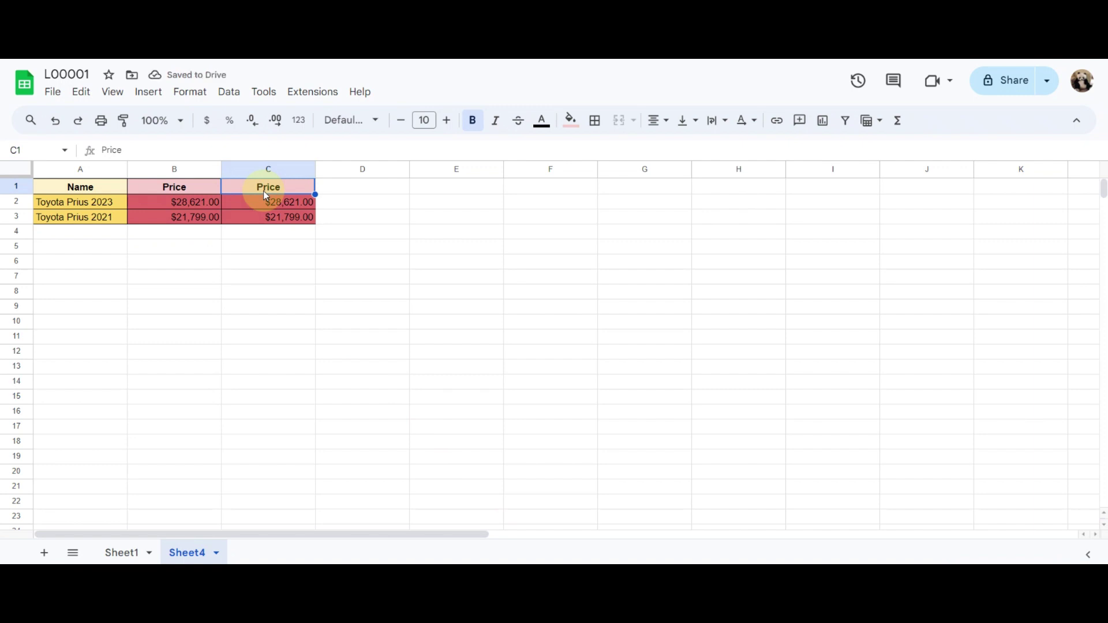
pyautogui.write('Years ')
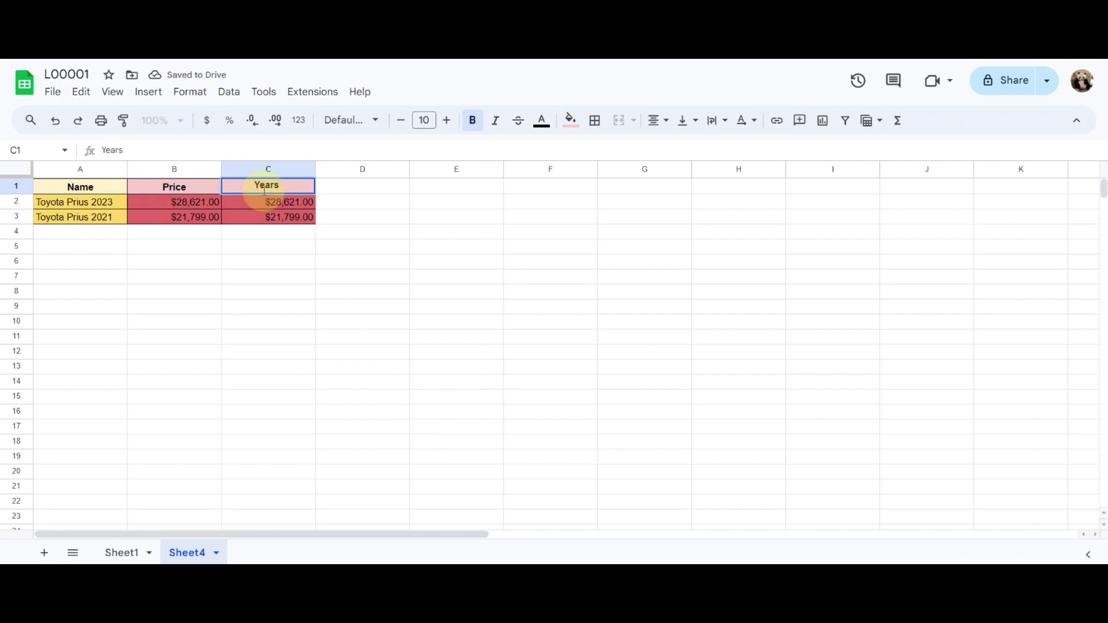
pyautogui.write('of Owne')
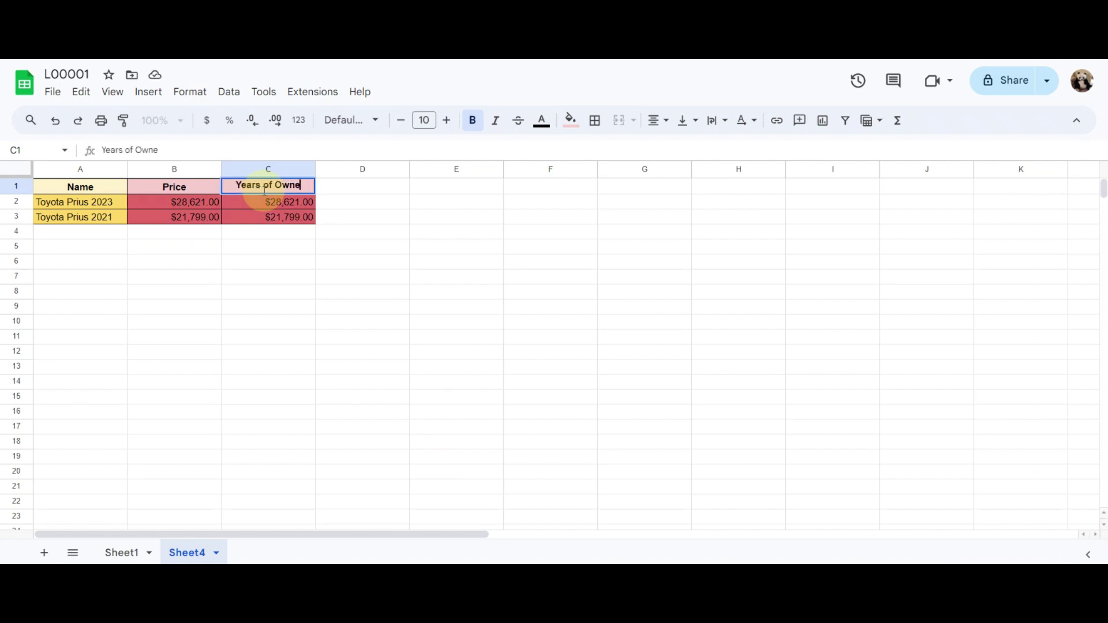
pyautogui.write('rship')
pyautogui.press('Return')
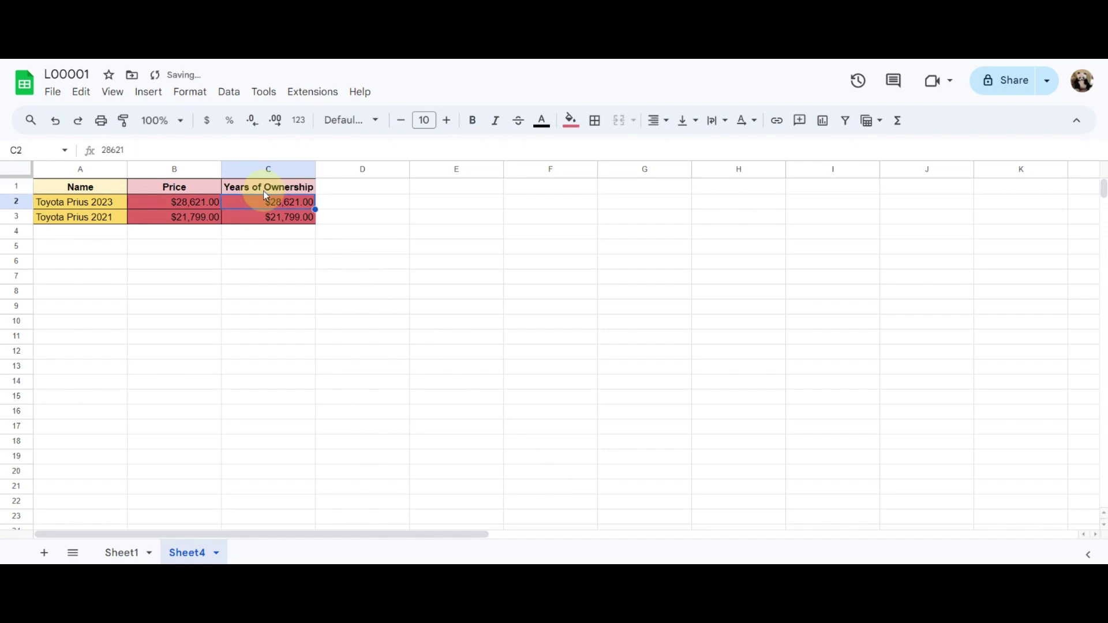
# - Enter 5 as the years of ownership for both Toyota Prius cars
pyautogui.write('5')
pyautogui.press('Return')
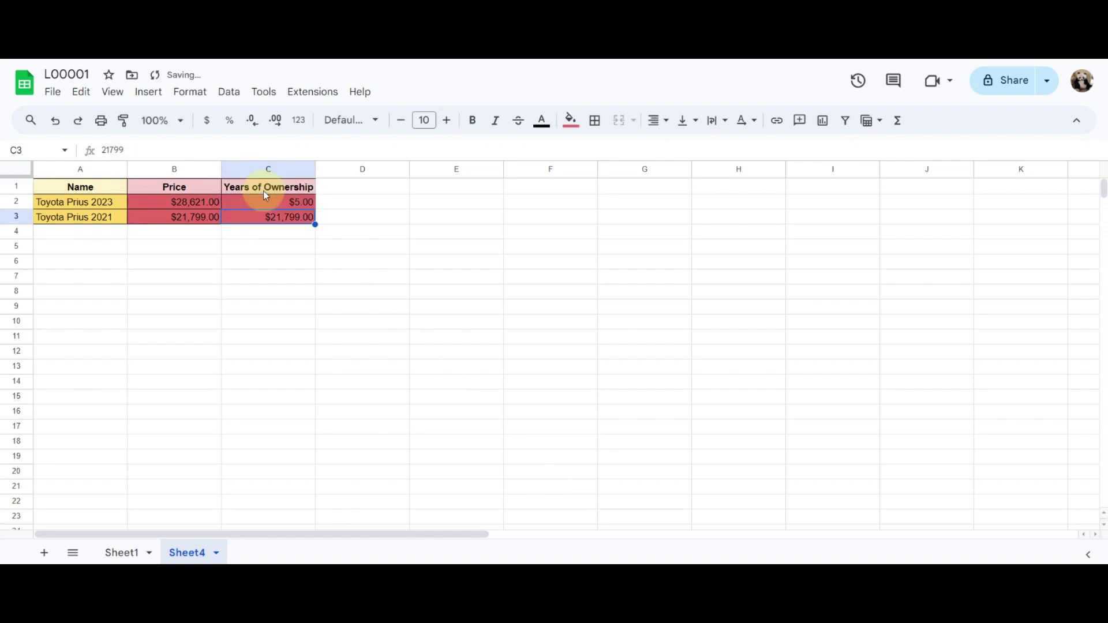
pyautogui.write('5')
# - Change the format of the whole Years of Ownership column to Number
pyautogui.click(268, 174)
pyautogui.click(286, 169)
pyautogui.click(298, 120)
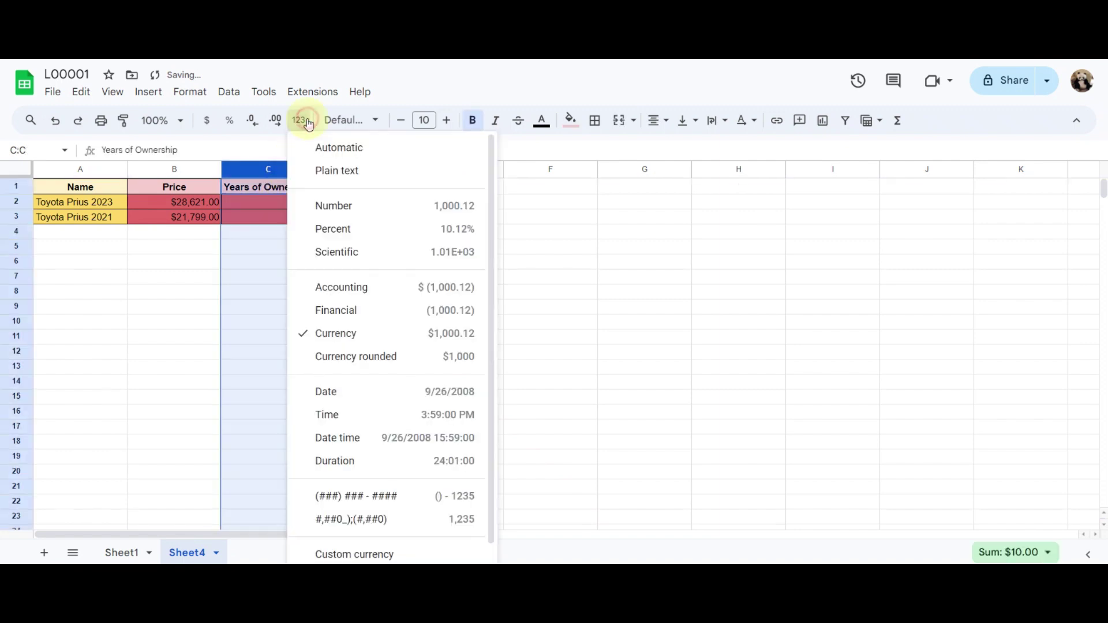
pyautogui.click(349, 207)
pyautogui.click(431, 275)
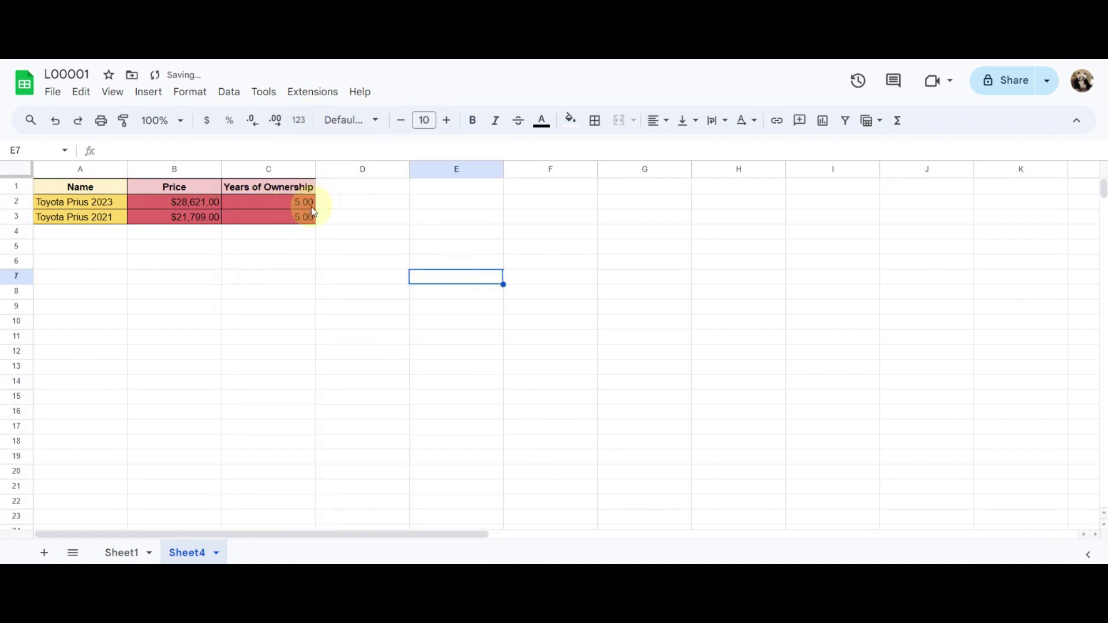
# - Fill the Years of Ownership header and both values, C1:C3, with the palest yellow, matching the Name header
pyautogui.click(299, 188)
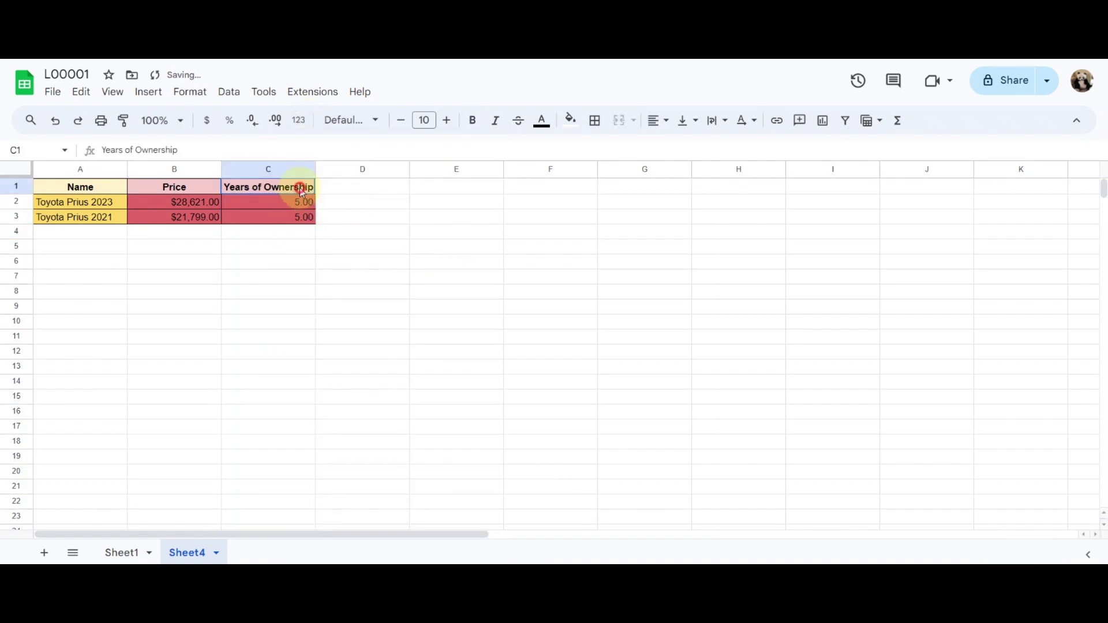
pyautogui.keyDown('shift'); pyautogui.click(293, 225); pyautogui.keyUp('shift')
pyautogui.hotkey('ctrl', 'c')
pyautogui.click(570, 120)
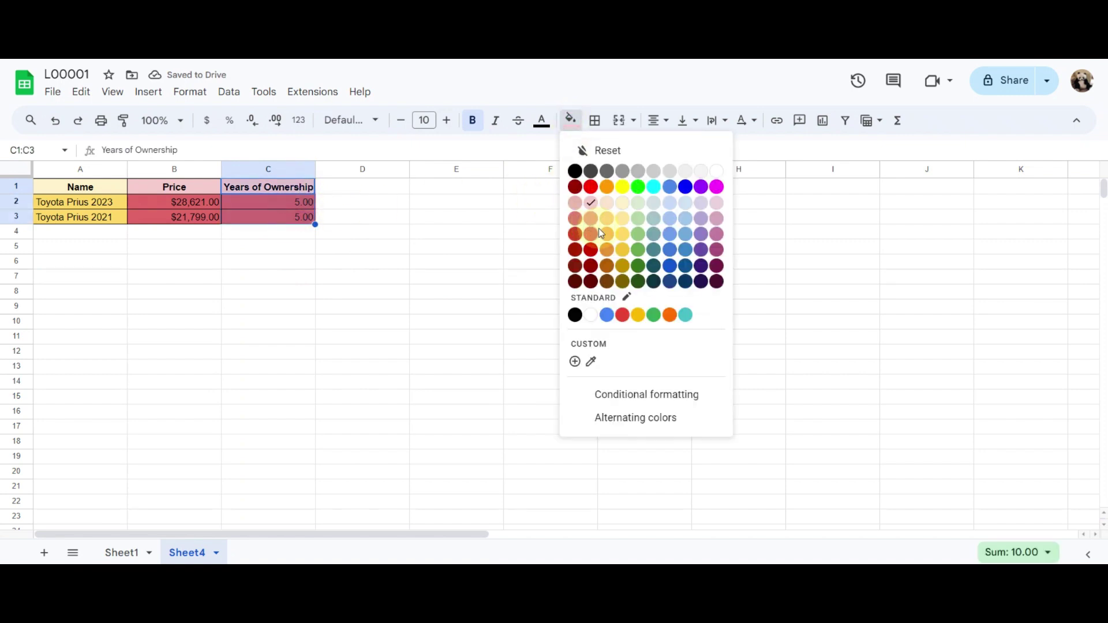
pyautogui.click(622, 199)
pyautogui.click(518, 245)
# - Fill the two years of ownership values, C2:C3, with the deeper yellow used for the car names
pyautogui.click(300, 202)
pyautogui.keyDown('shift'); pyautogui.click(304, 219); pyautogui.keyUp('shift')
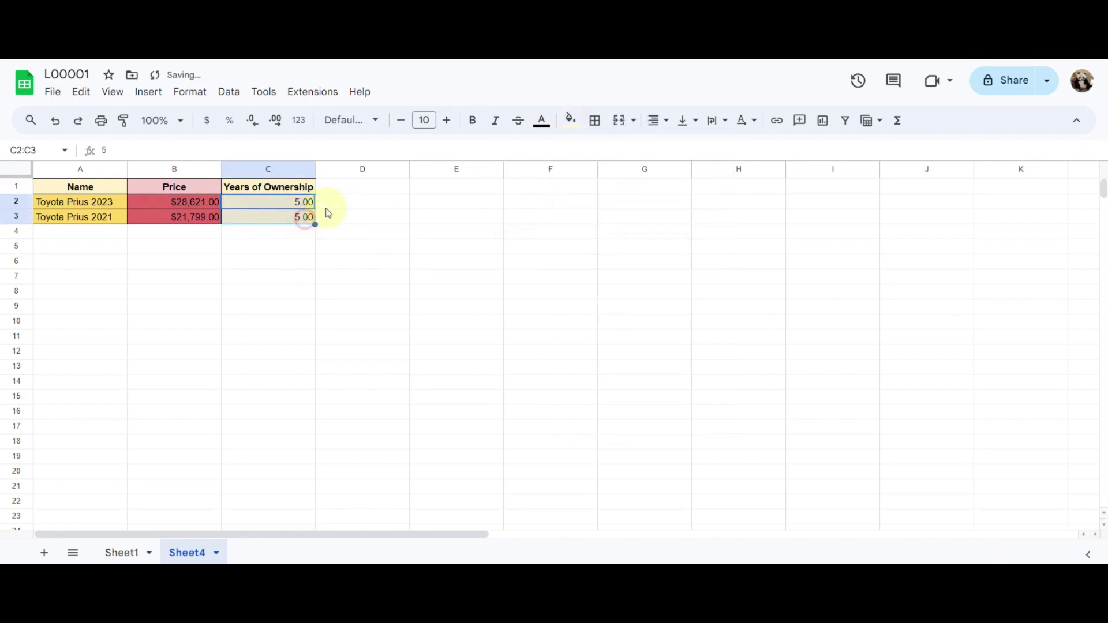
pyautogui.click(571, 120)
pyautogui.click(622, 235)
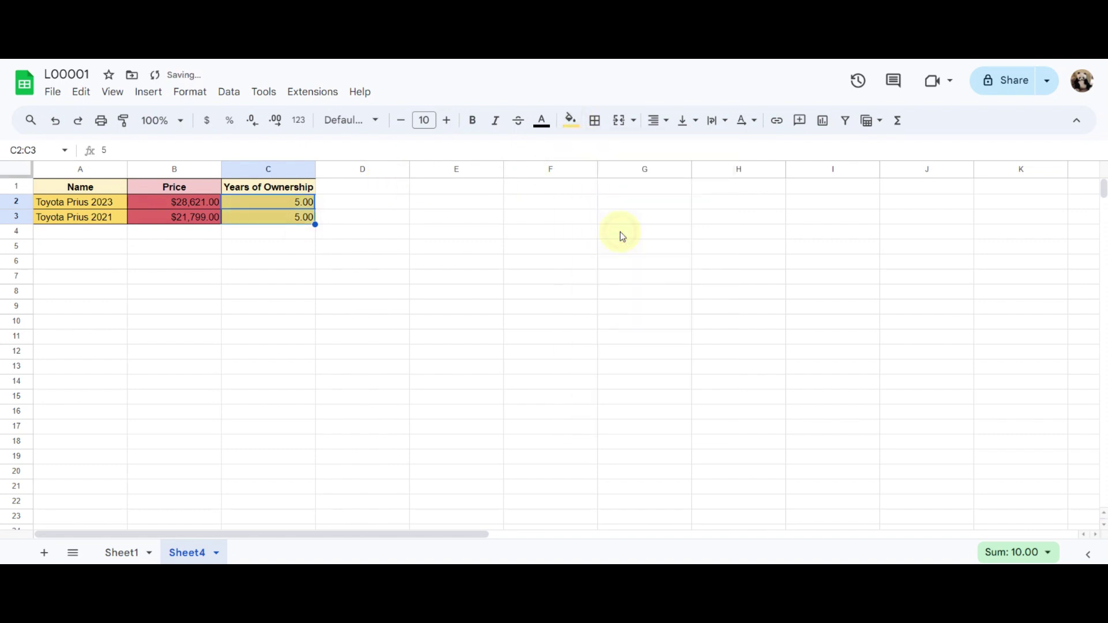
pyautogui.click(623, 237)
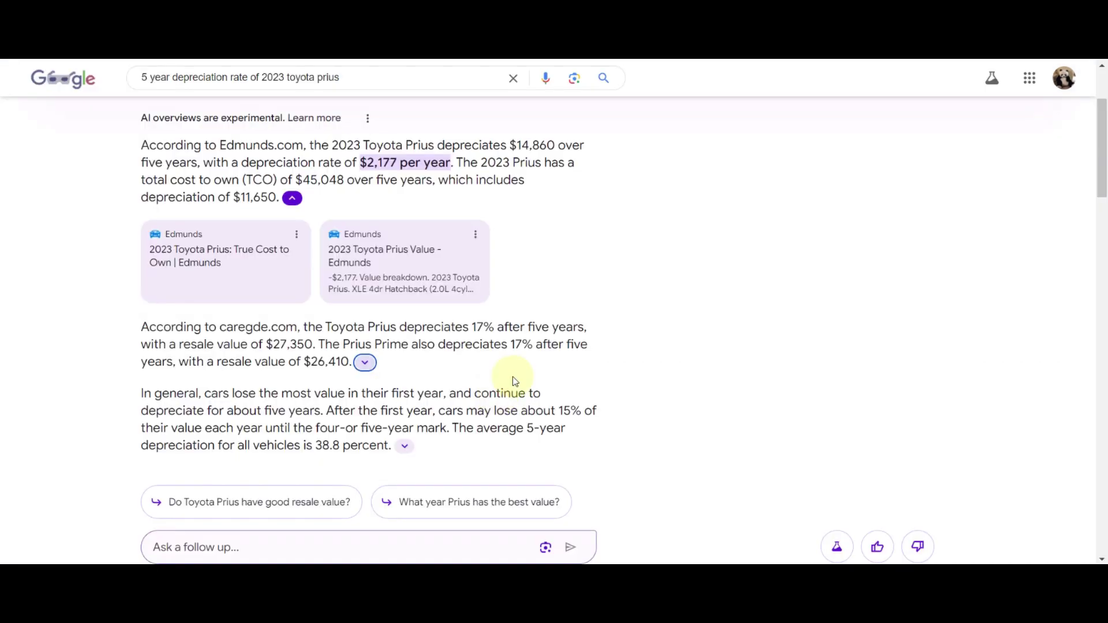
# - Read the Google search overview on the five-year depreciation rate of the 2023 Toyota Prius
pyautogui.scroll(3, 514, 383)
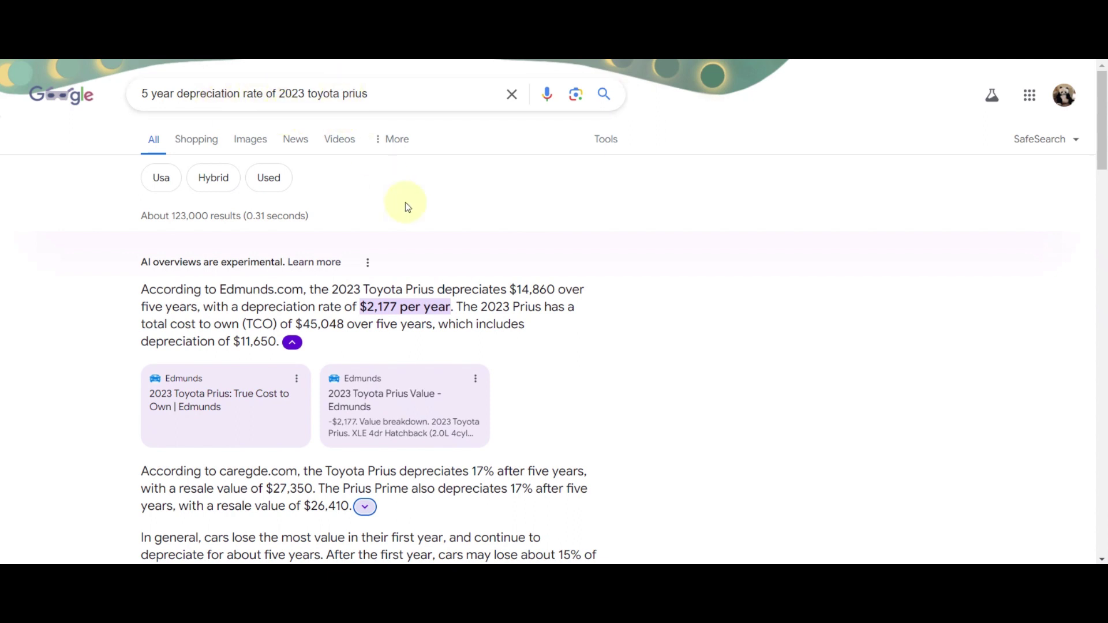
pyautogui.scroll(-1, 494, 365)
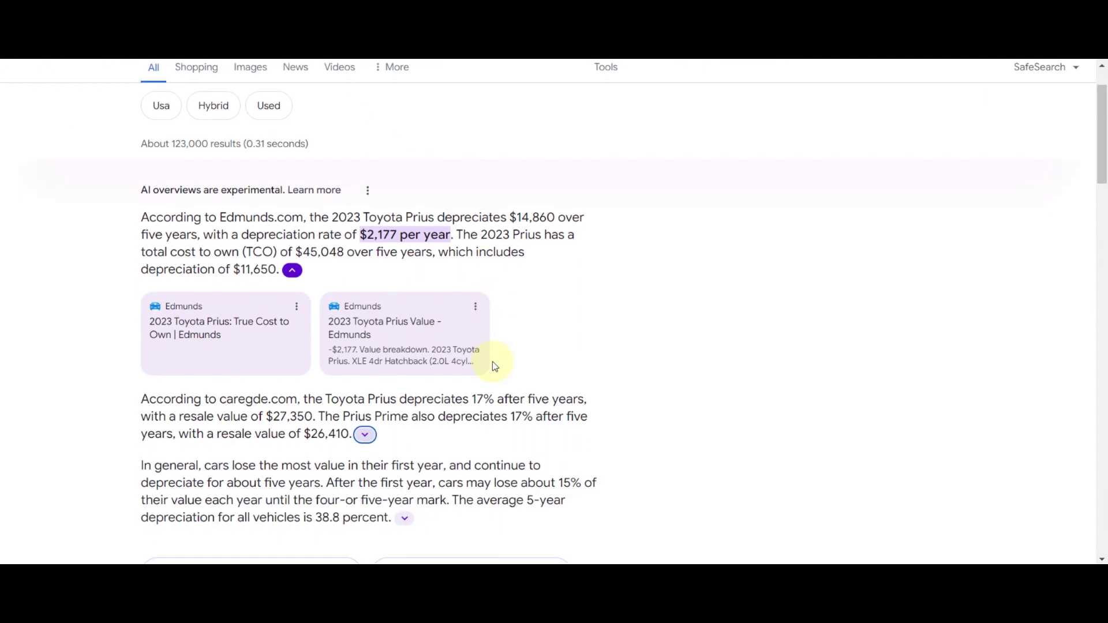
pyautogui.scroll(-1, 493, 362)
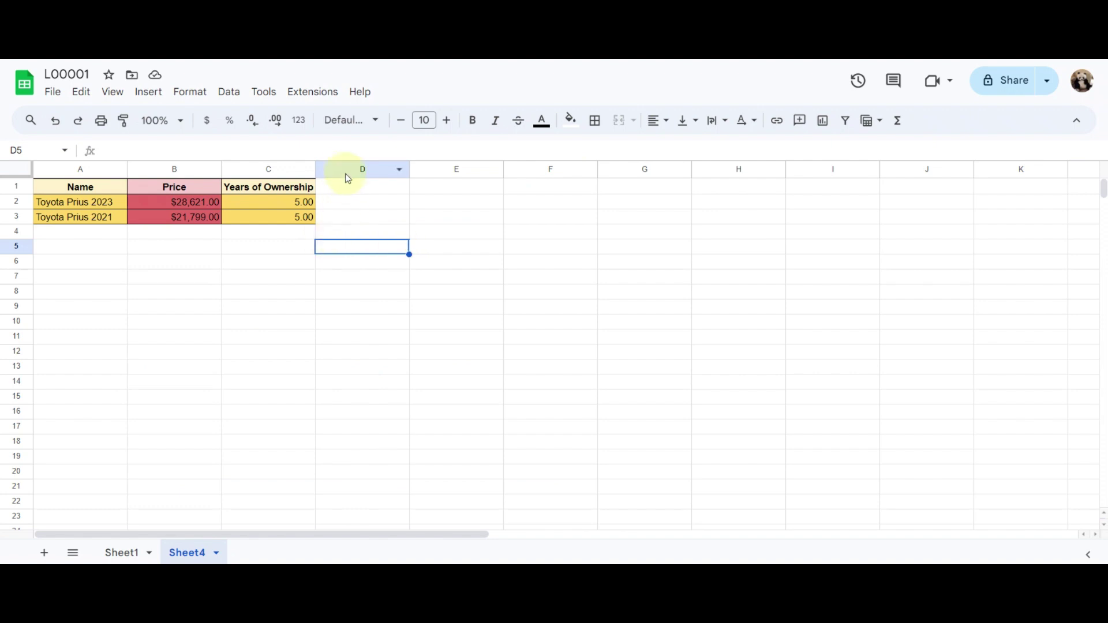
# - Copy the Years of Ownership column into column D and rename its header Depreciation Rate During Ownership
pyautogui.click(343, 166)
pyautogui.hotkey('ctrl', 'v')
pyautogui.click(350, 190)
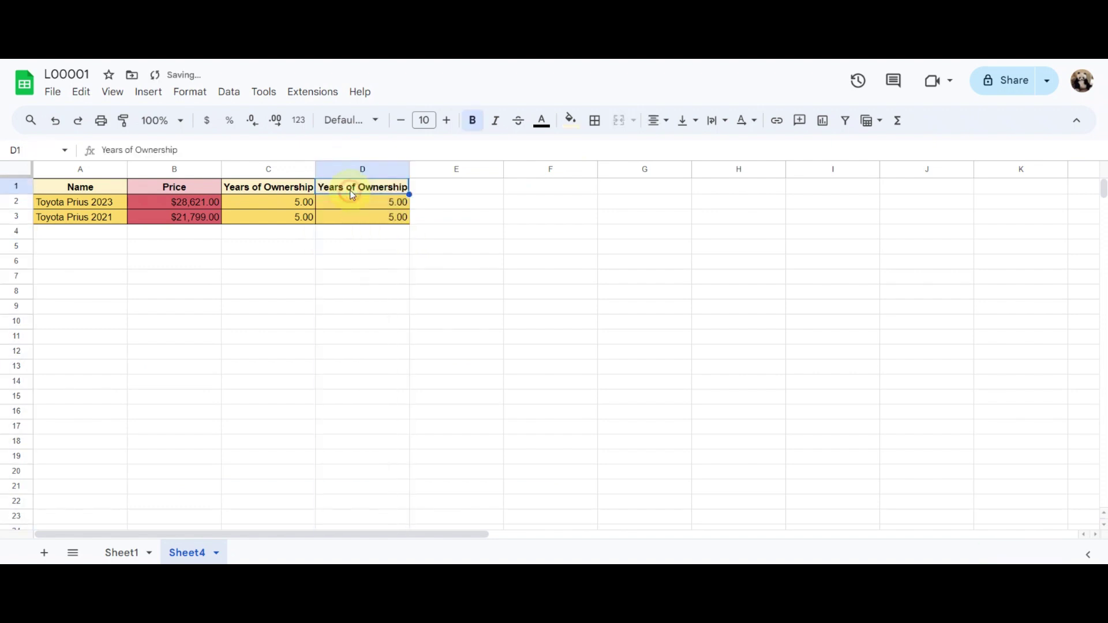
pyautogui.write('Depreciation Rate During Ownership')
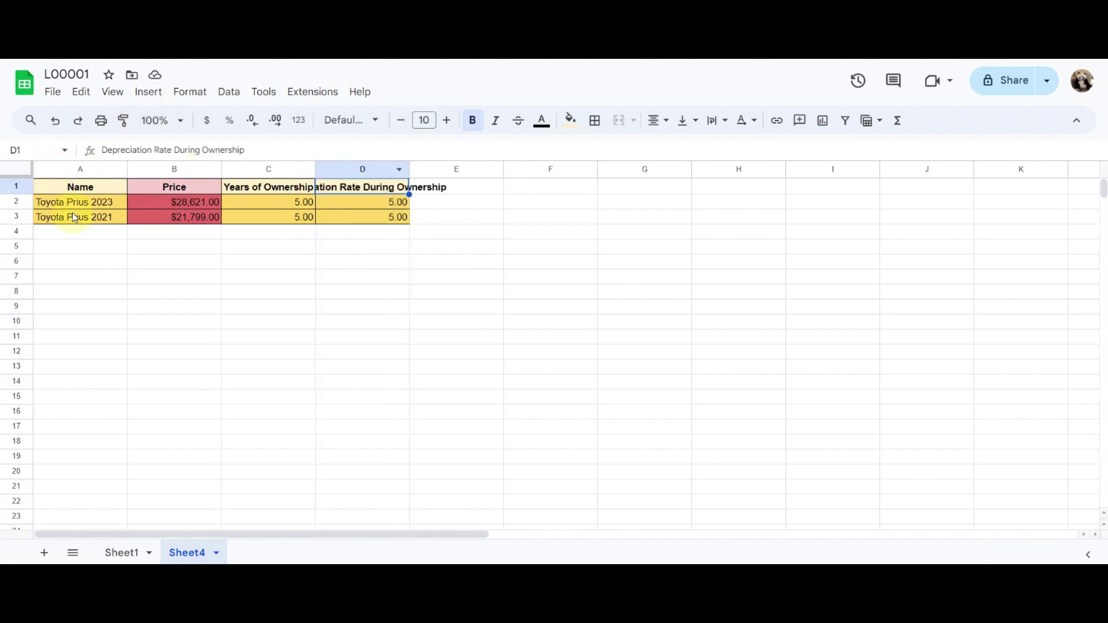
# - Turn on text wrapping for the whole header row so the long headers break across lines
pyautogui.click(24, 170)
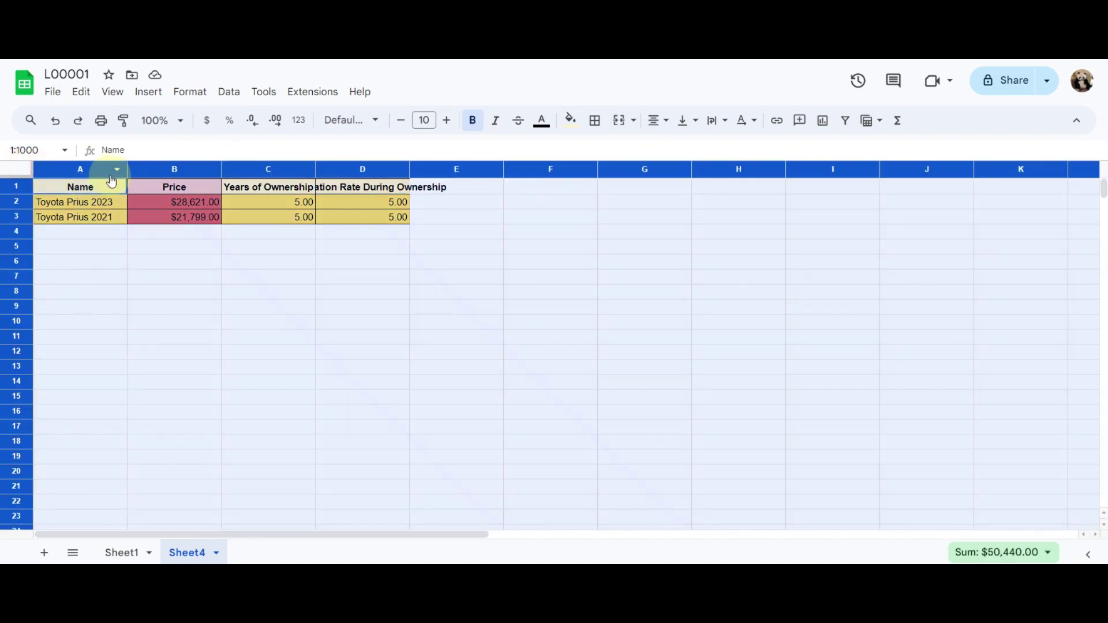
pyautogui.click(29, 190)
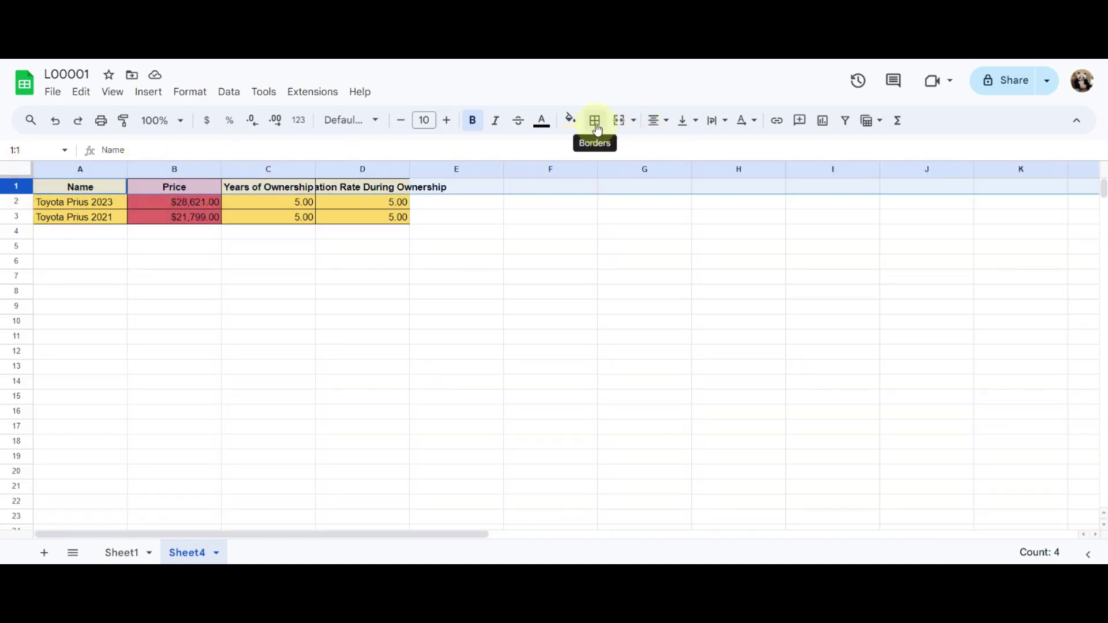
pyautogui.click(716, 120)
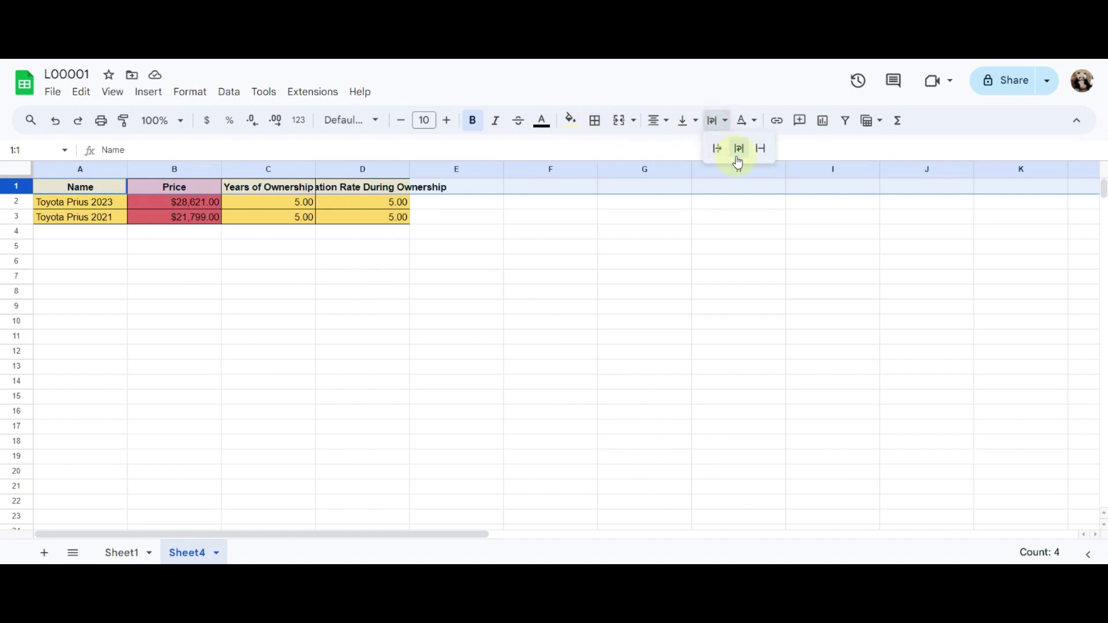
pyautogui.click(738, 147)
pyautogui.click(723, 237)
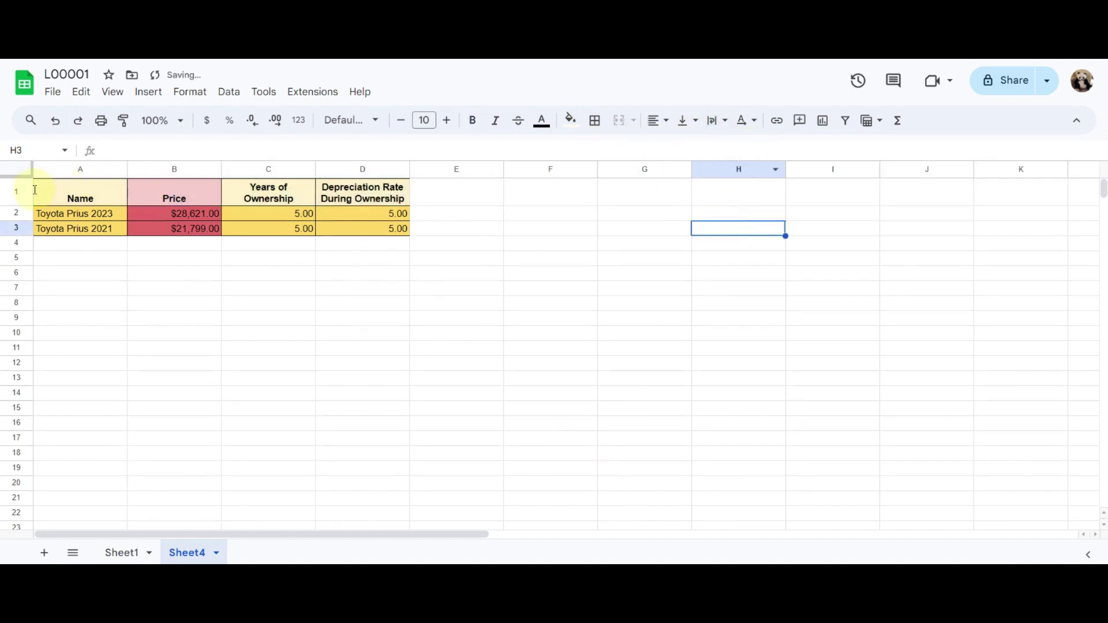
# - Align the contents of the whole header row vertically to the top of the cells
pyautogui.click(15, 191)
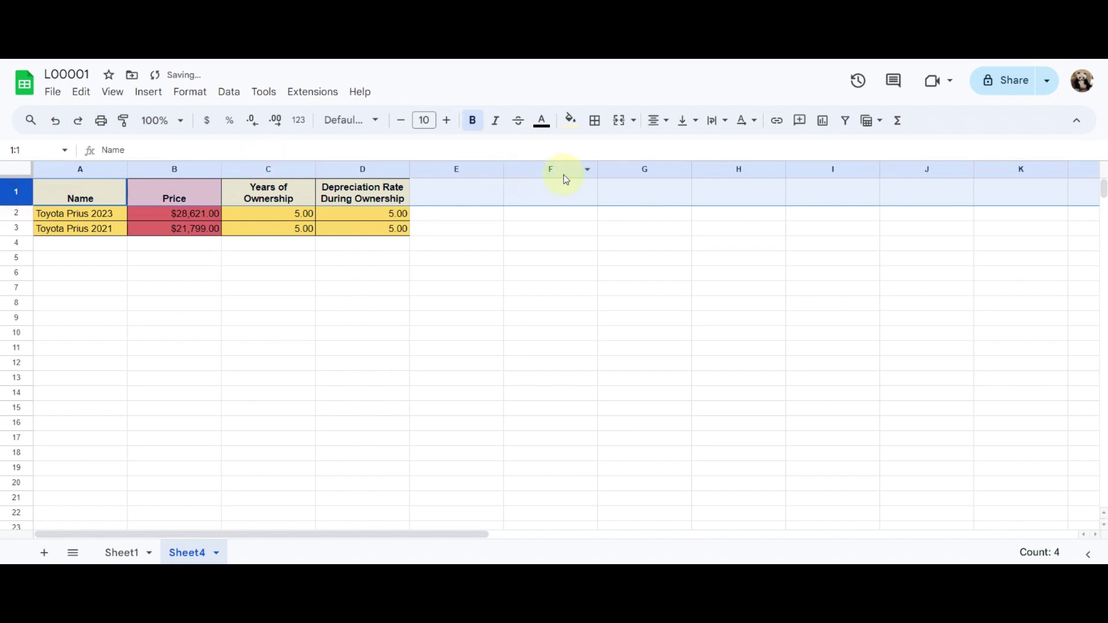
pyautogui.click(685, 119)
pyautogui.click(688, 149)
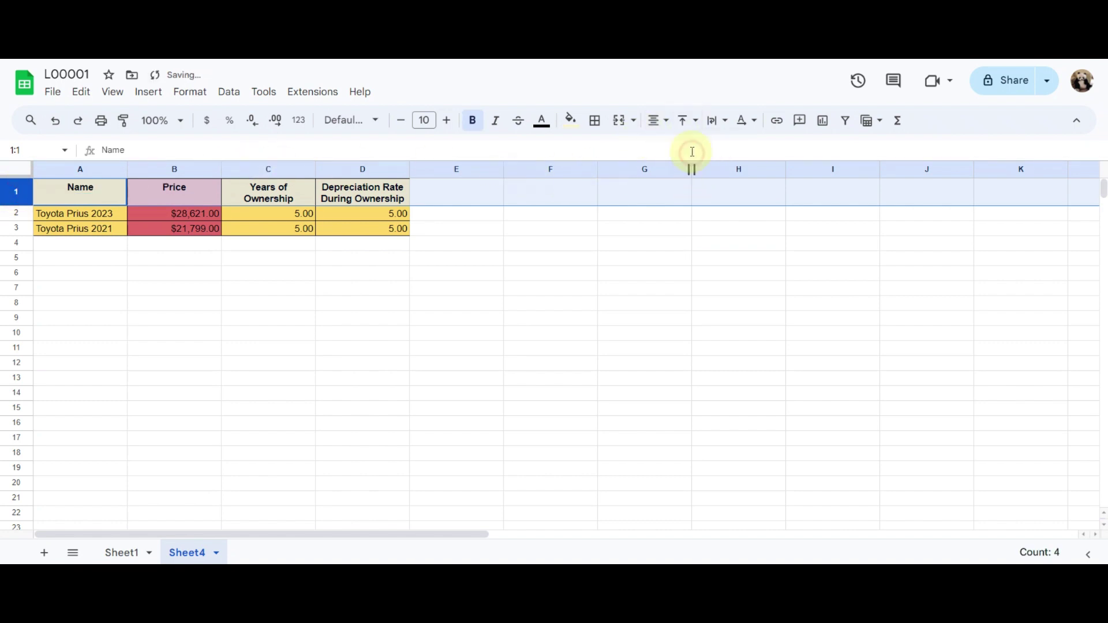
pyautogui.click(613, 248)
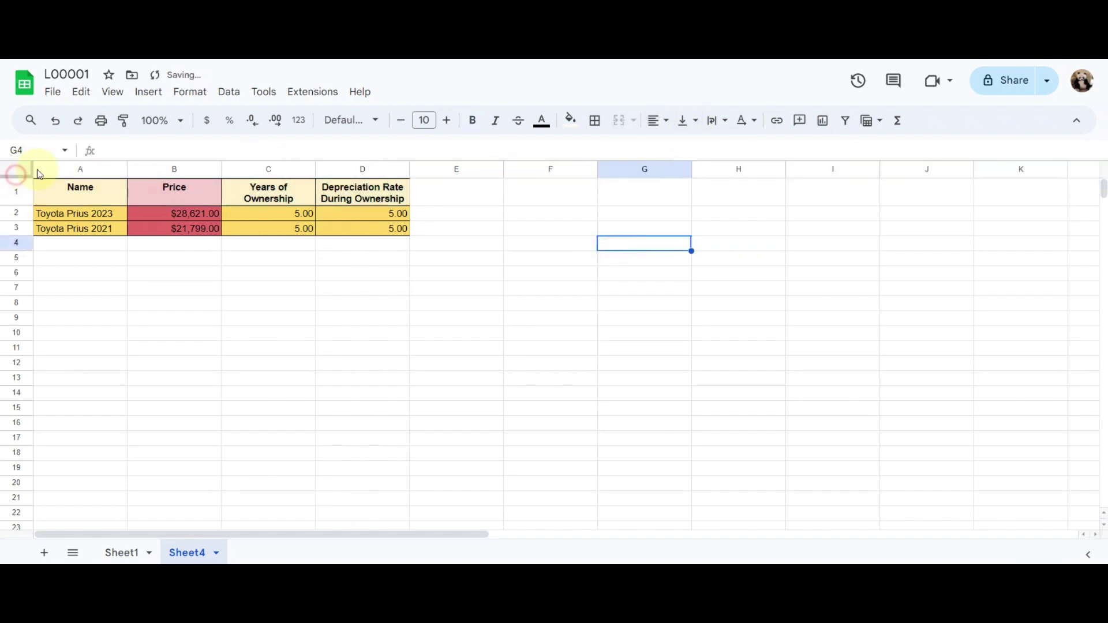
# - Narrow all columns of the sheet evenly, keeping the Name column wide enough for the car names
pyautogui.click(15, 169)
pyautogui.moveTo(127, 169); pyautogui.dragTo(119, 171)
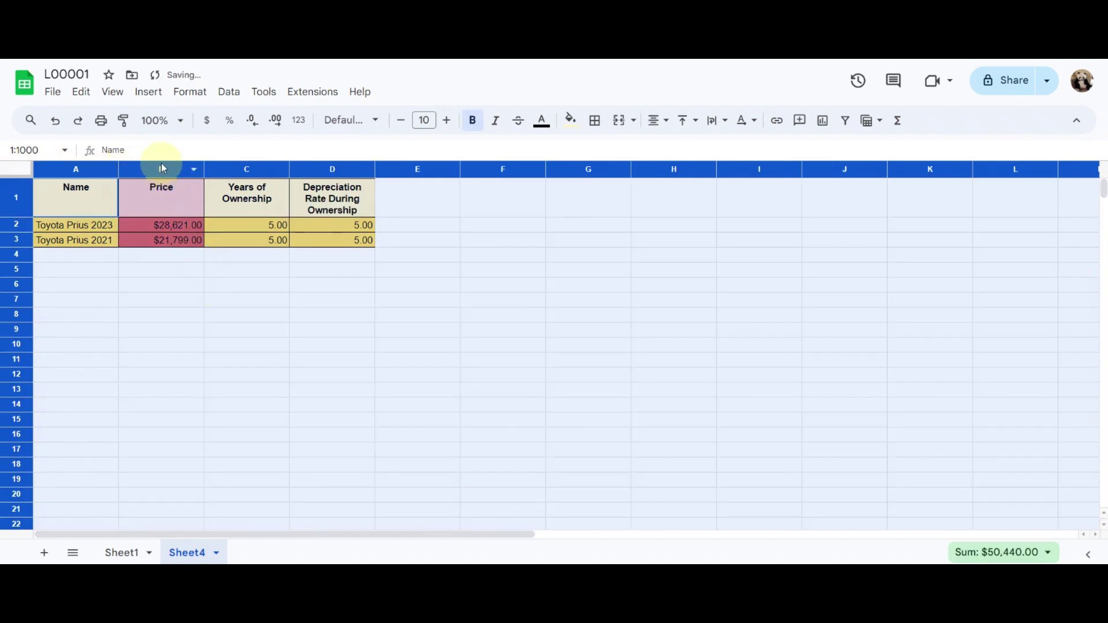
pyautogui.moveTo(118, 171)
pyautogui.mouseDown()
pyautogui.moveTo(93, 171)
pyautogui.moveTo(151, 169)
pyautogui.moveTo(126, 181)
pyautogui.mouseUp()
pyautogui.click(57, 169)
pyautogui.click(220, 280)
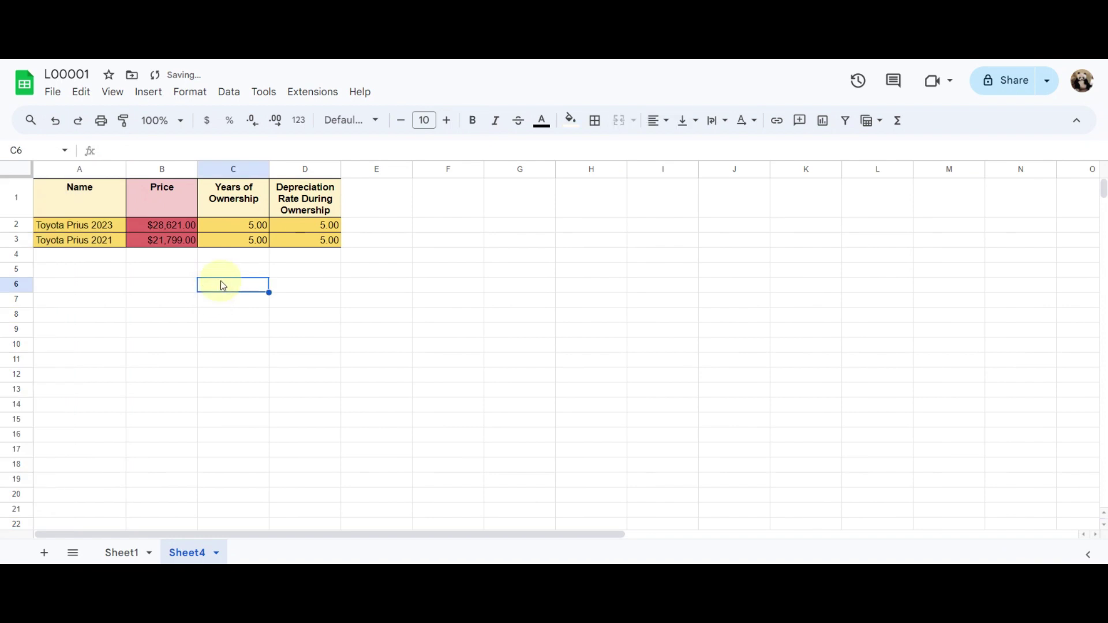
# - Fill the Depreciation Rate During Ownership header and both values, D1:D3, with the palest red, matching the Price header
pyautogui.click(300, 202)
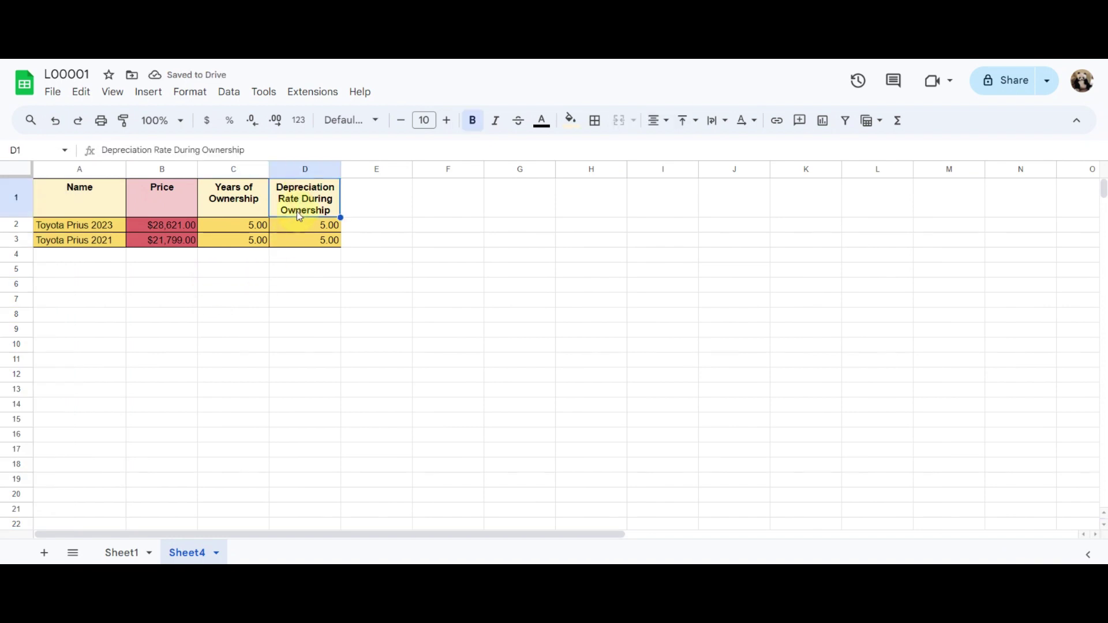
pyautogui.keyDown('shift'); pyautogui.click(300, 241); pyautogui.keyUp('shift')
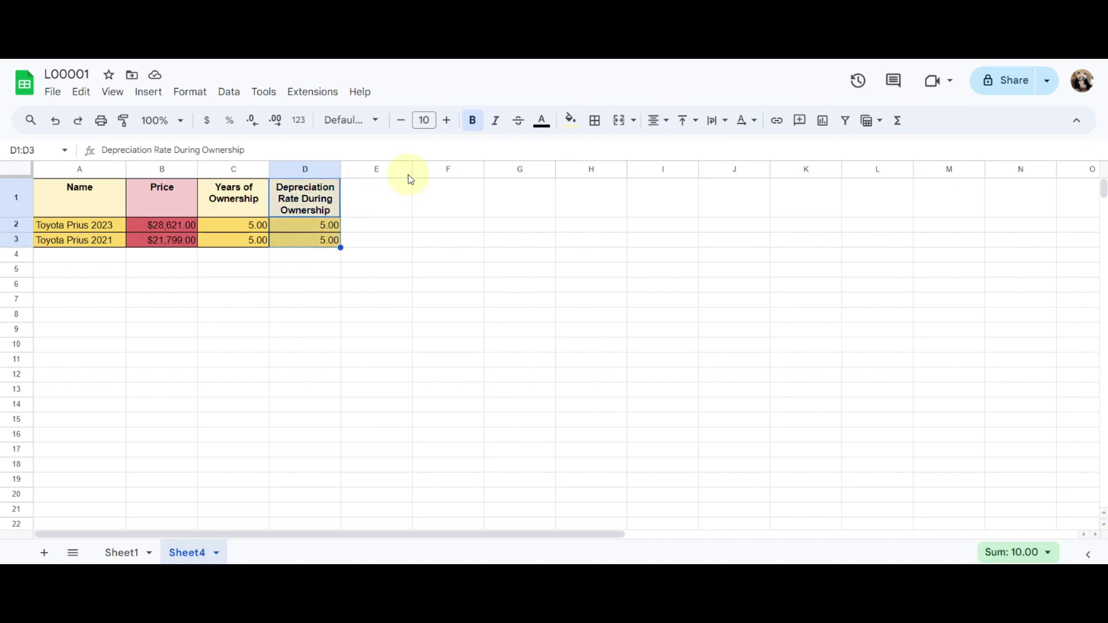
pyautogui.click(570, 120)
pyautogui.click(587, 204)
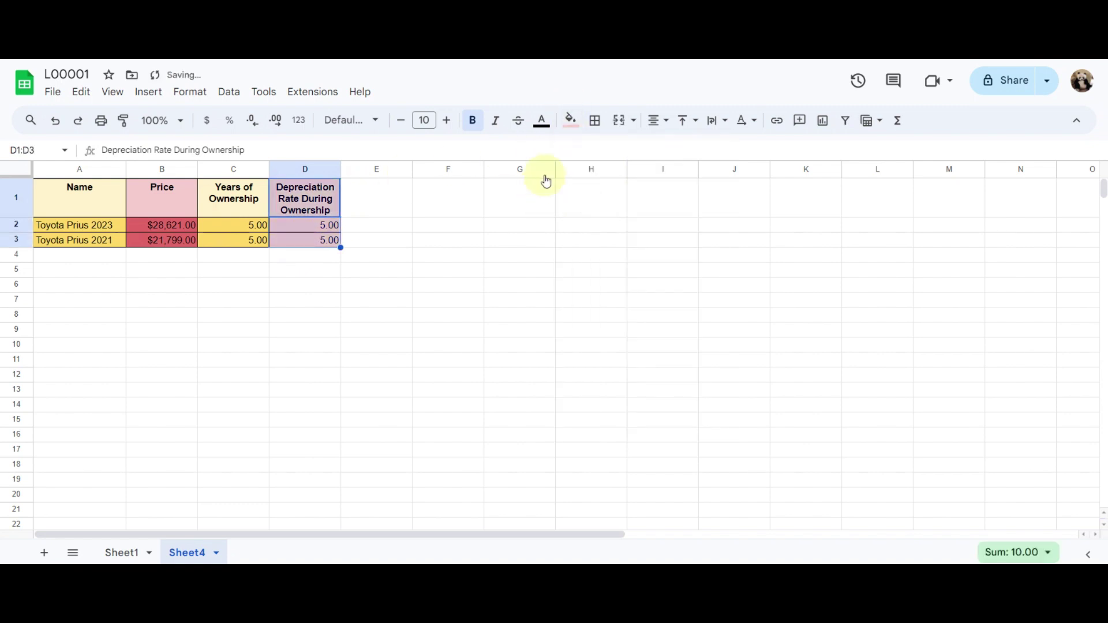
pyautogui.click(516, 228)
# - Fill the two depreciation rate values, D2:D3, with the deeper red used for the prices
pyautogui.moveTo(333, 227); pyautogui.dragTo(335, 246)
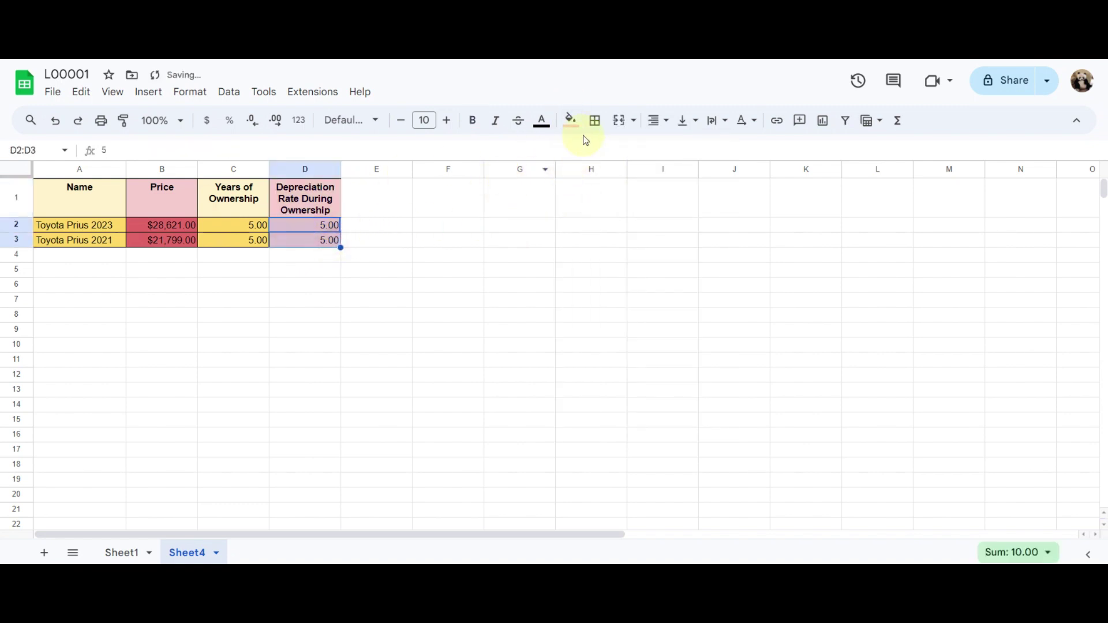
pyautogui.click(571, 122)
pyautogui.click(591, 229)
pyautogui.click(591, 239)
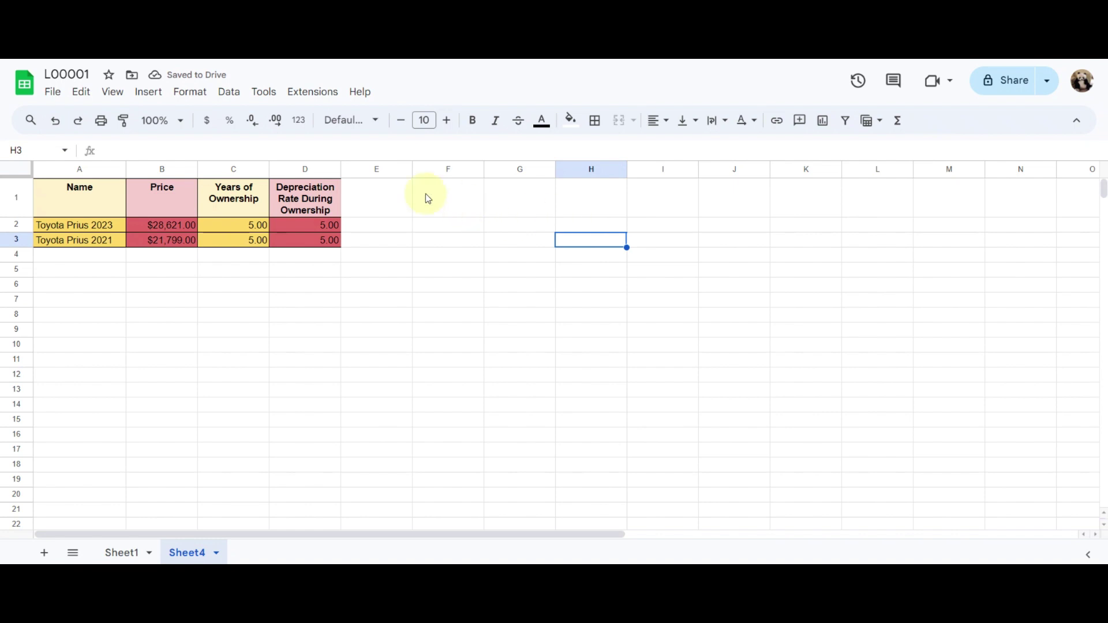
# - Format the Depreciation Rate column as percent and enter 17% for the Toyota Prius 2023
pyautogui.click(297, 169)
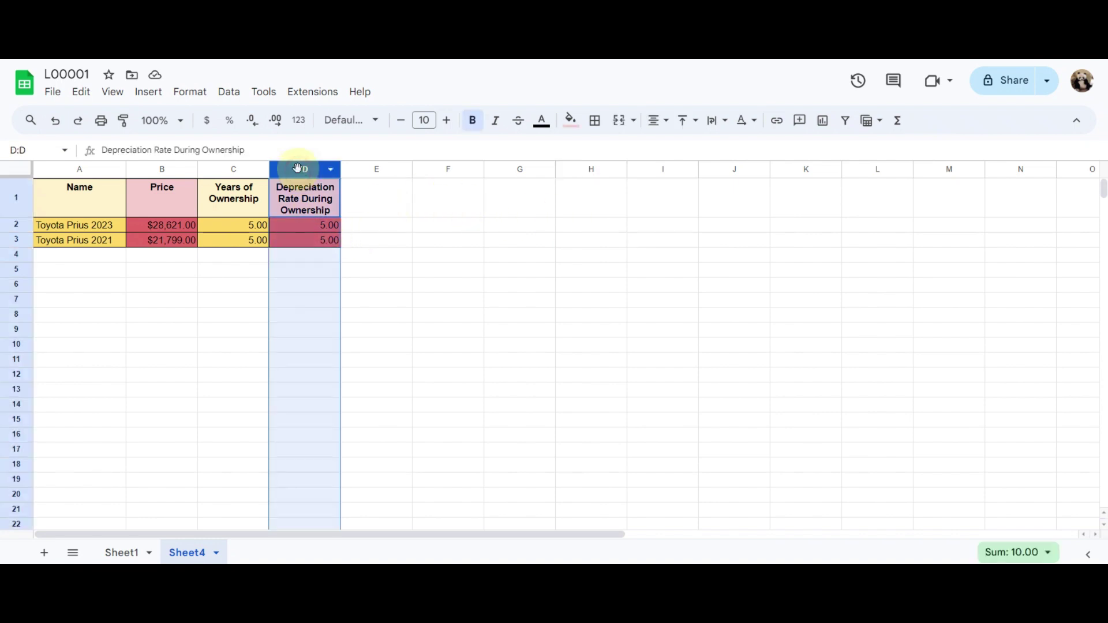
pyautogui.click(229, 120)
pyautogui.click(297, 227)
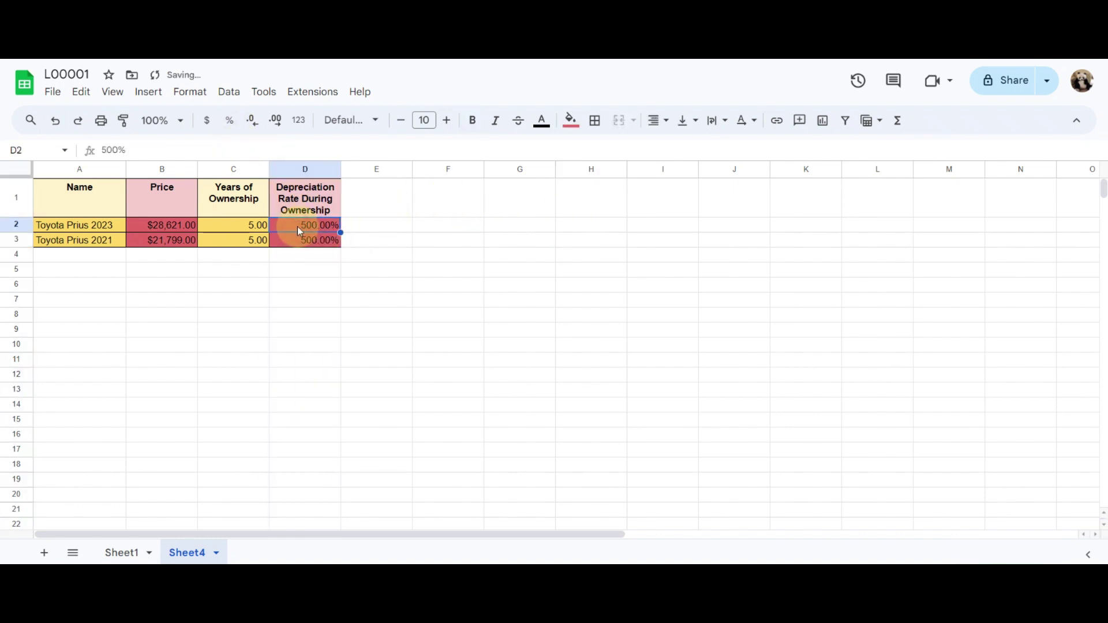
pyautogui.write('17')
pyautogui.press('Return')
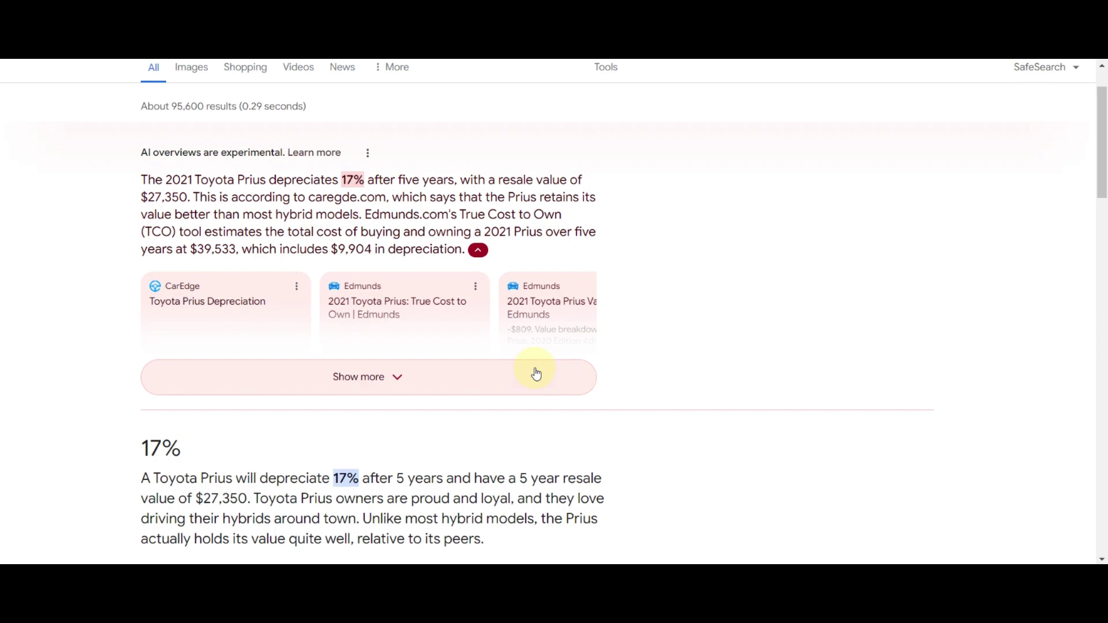
# - Check the 2021 Prius five-year depreciation rate in the Google results and enter 17% for the Toyota Prius 2021
pyautogui.scroll(-3, 536, 374)
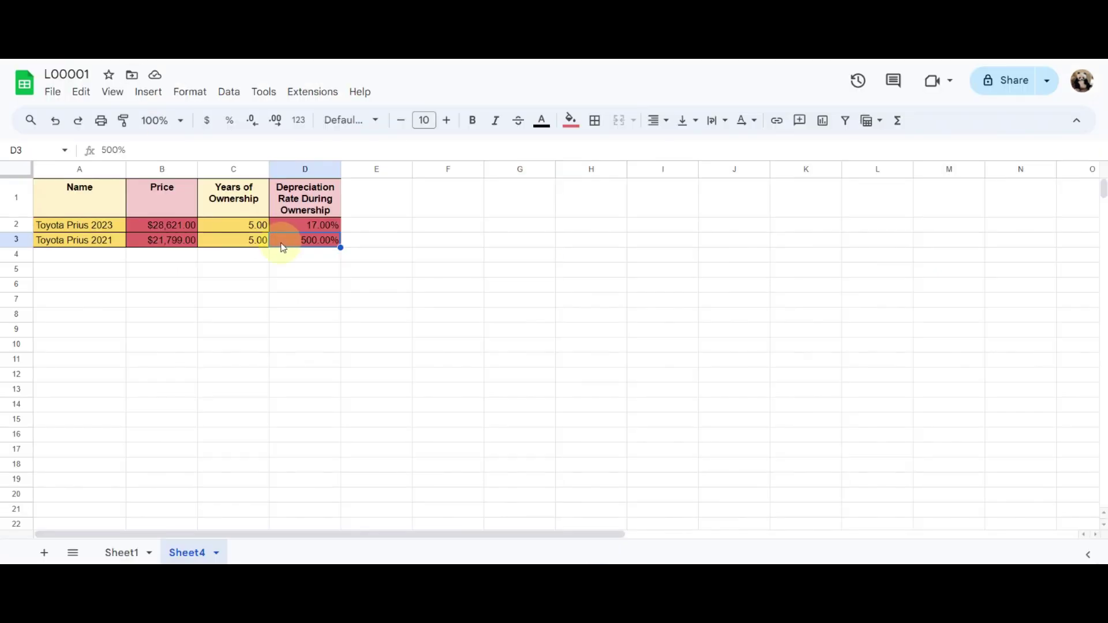
pyautogui.write('17%')
pyautogui.press('Return')
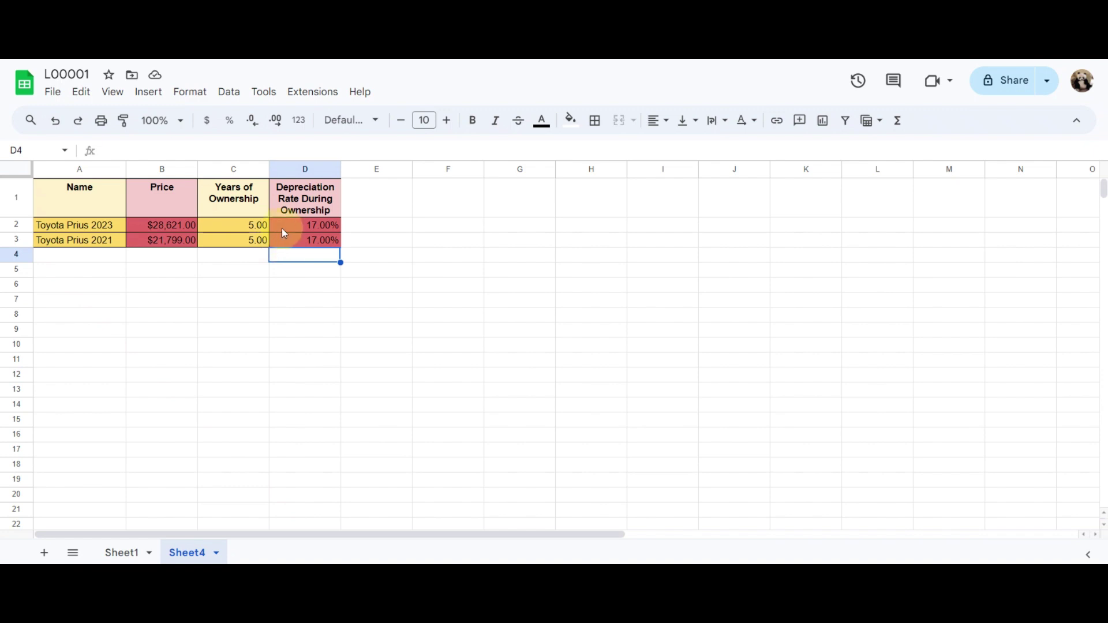
# - Copy the Depreciation Rate During Ownership column into column E and rename its header Depreciation Value
pyautogui.click(354, 168)
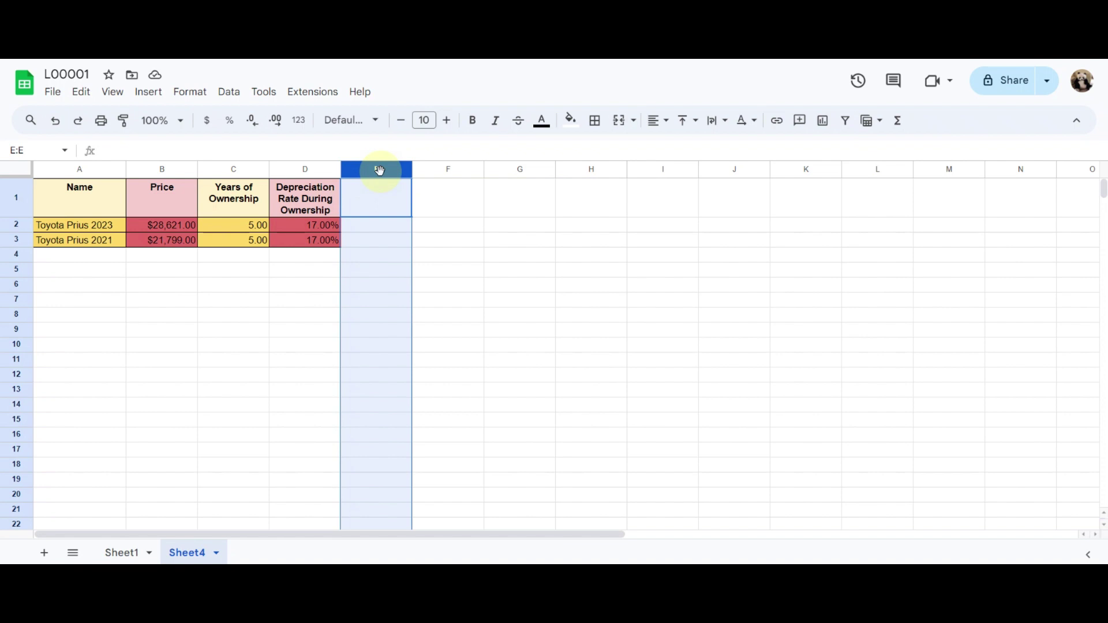
pyautogui.write('Depreciation Rate During Ownership 17.00% 17.00%')
pyautogui.click(371, 185)
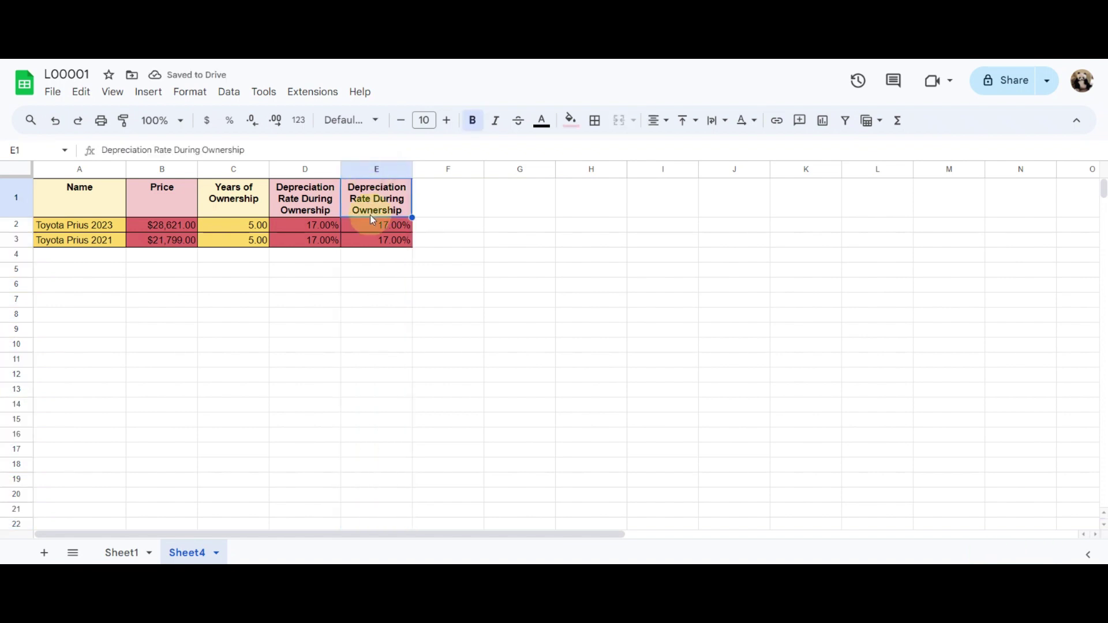
pyautogui.write('Depre')
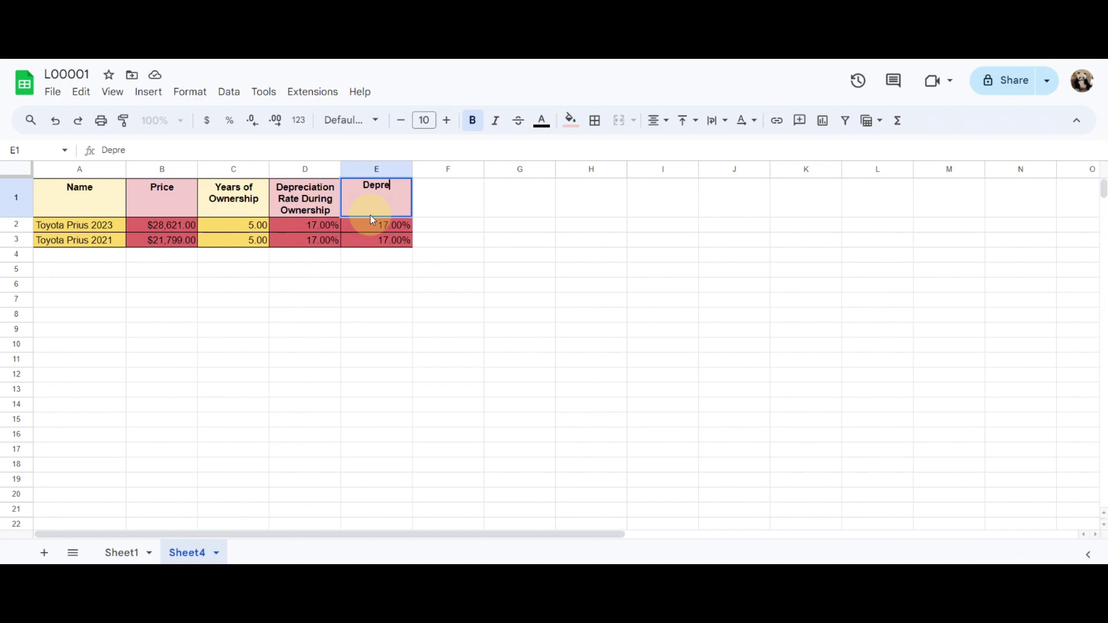
pyautogui.write('ciation Value')
pyautogui.press('Return')
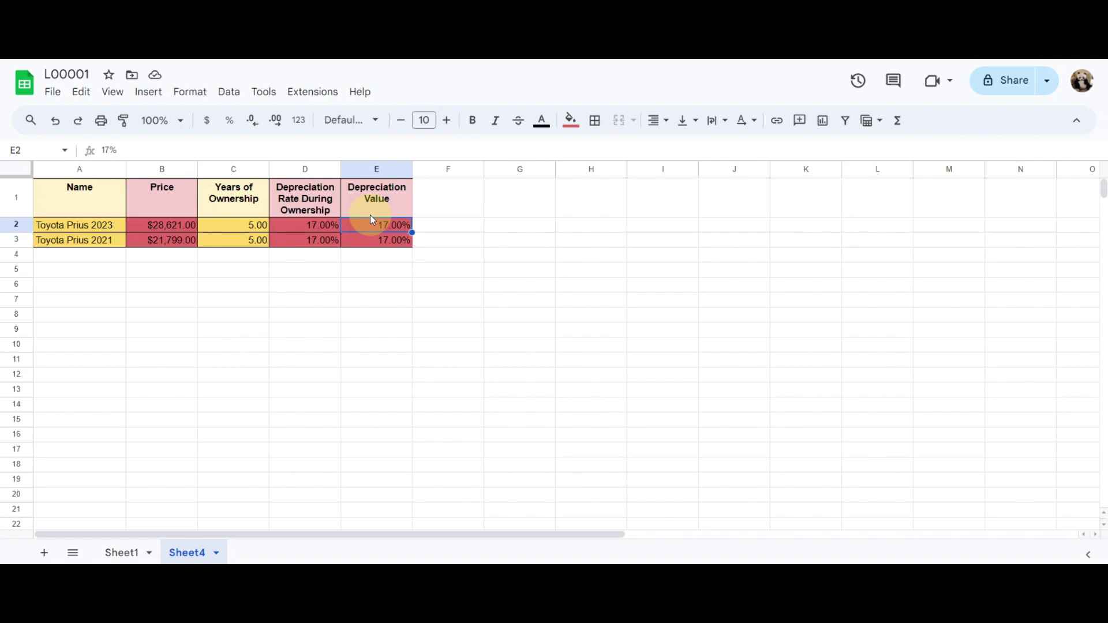
# - Calculate the Toyota Prius 2023's depreciation value in E2 with =B2*D2 and format the whole column E as currency
pyautogui.write('=')
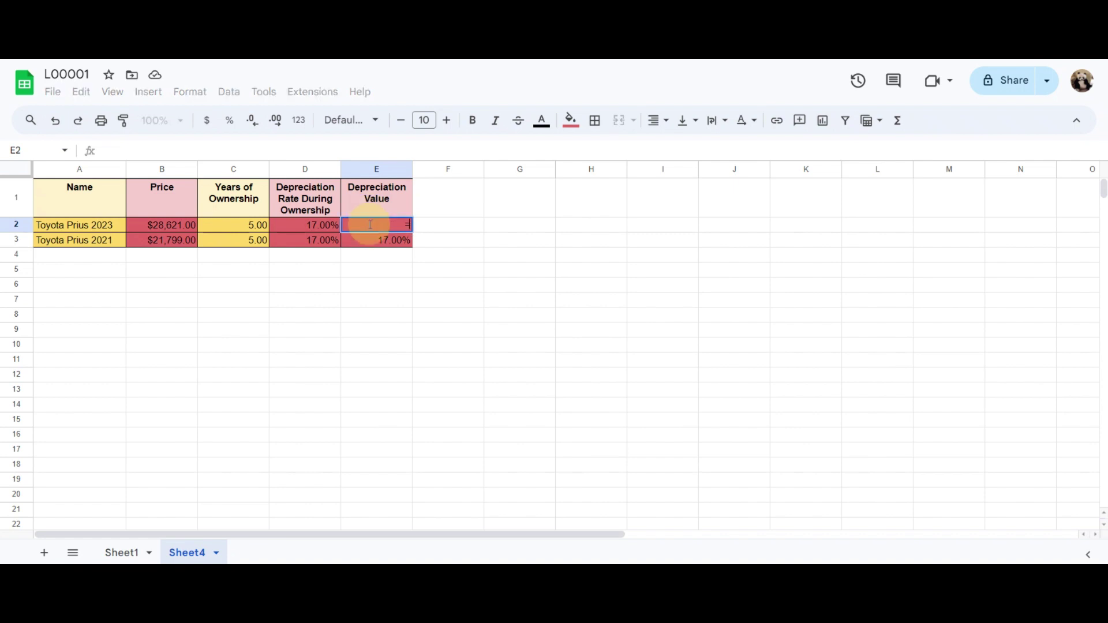
pyautogui.click(182, 231)
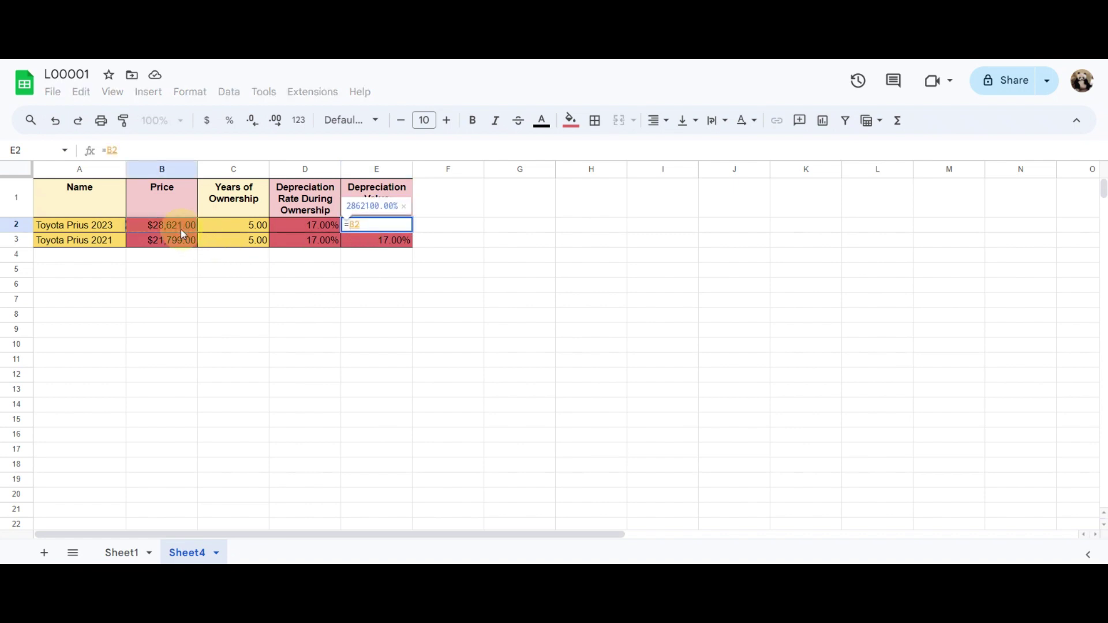
pyautogui.write('*')
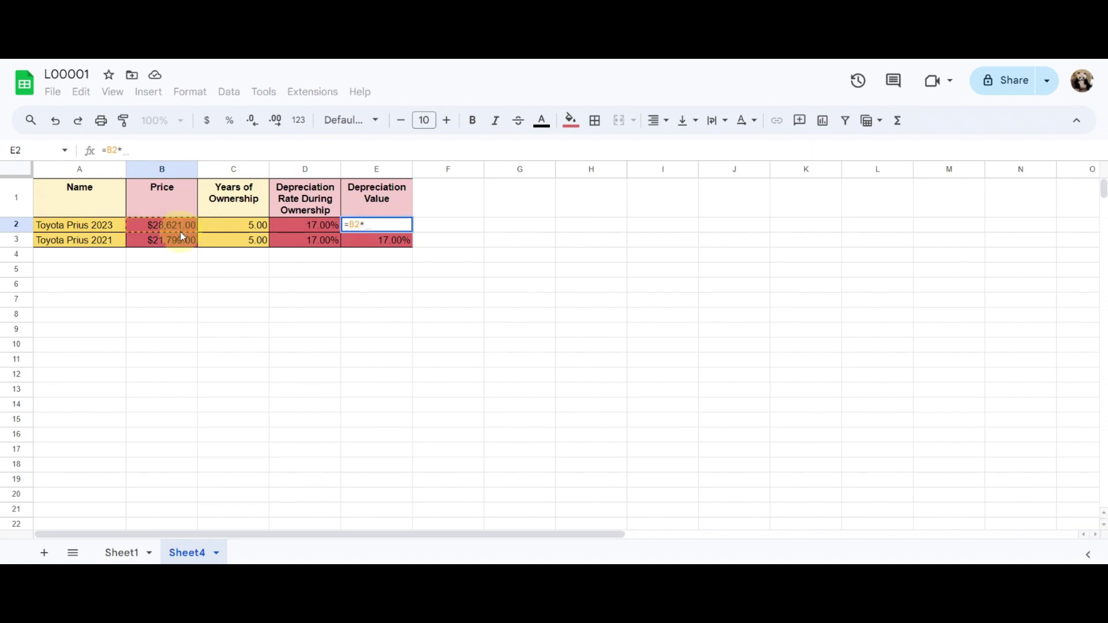
pyautogui.click(300, 225)
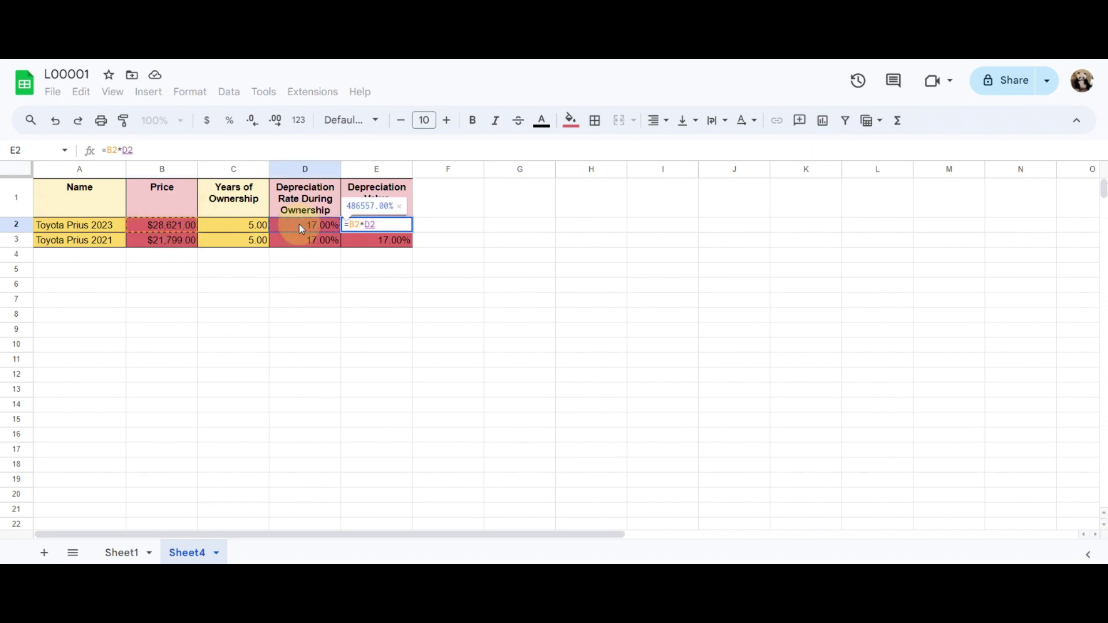
pyautogui.press('Return')
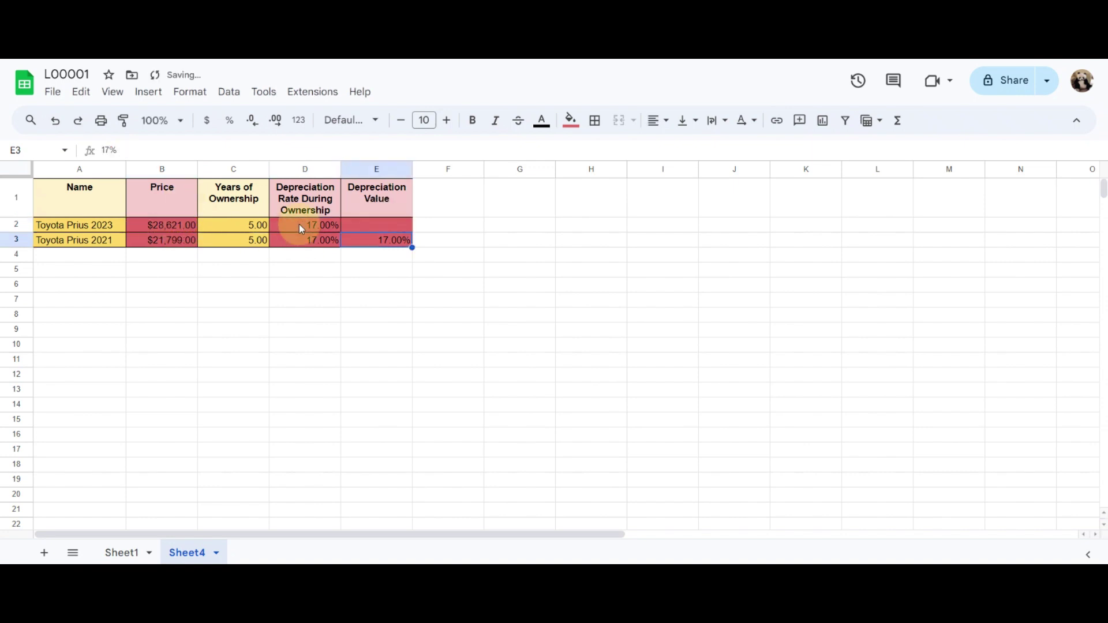
pyautogui.click(375, 173)
pyautogui.click(206, 120)
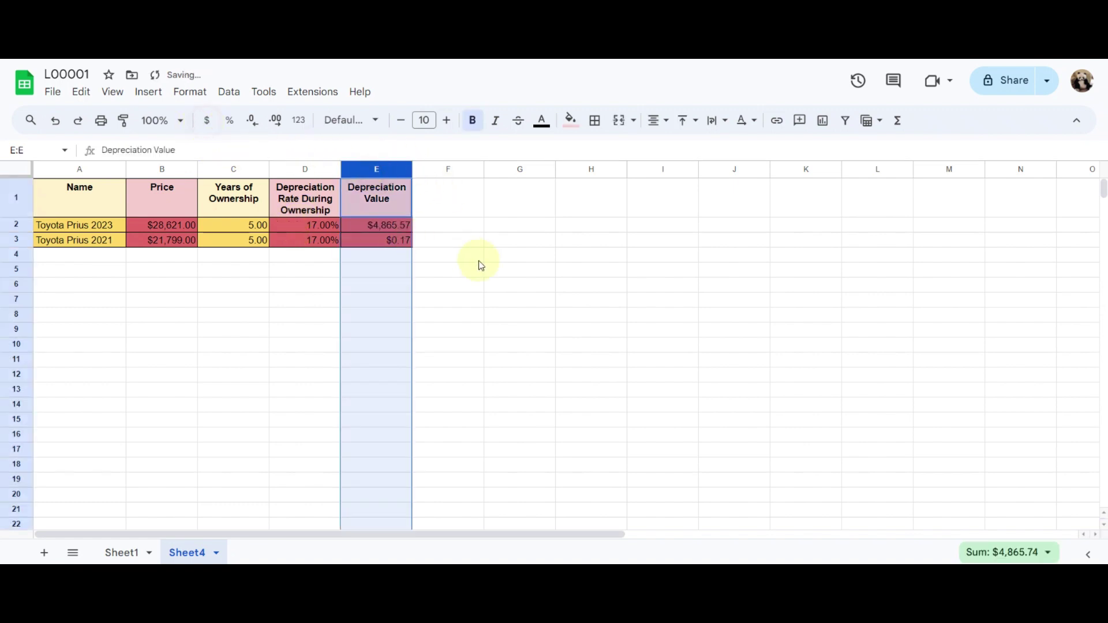
# - Fill the two depreciation value cells, E2 and E3, with the palest red used for their header
pyautogui.click(397, 246)
pyautogui.click(389, 226)
pyautogui.click(383, 203)
pyautogui.click(390, 230)
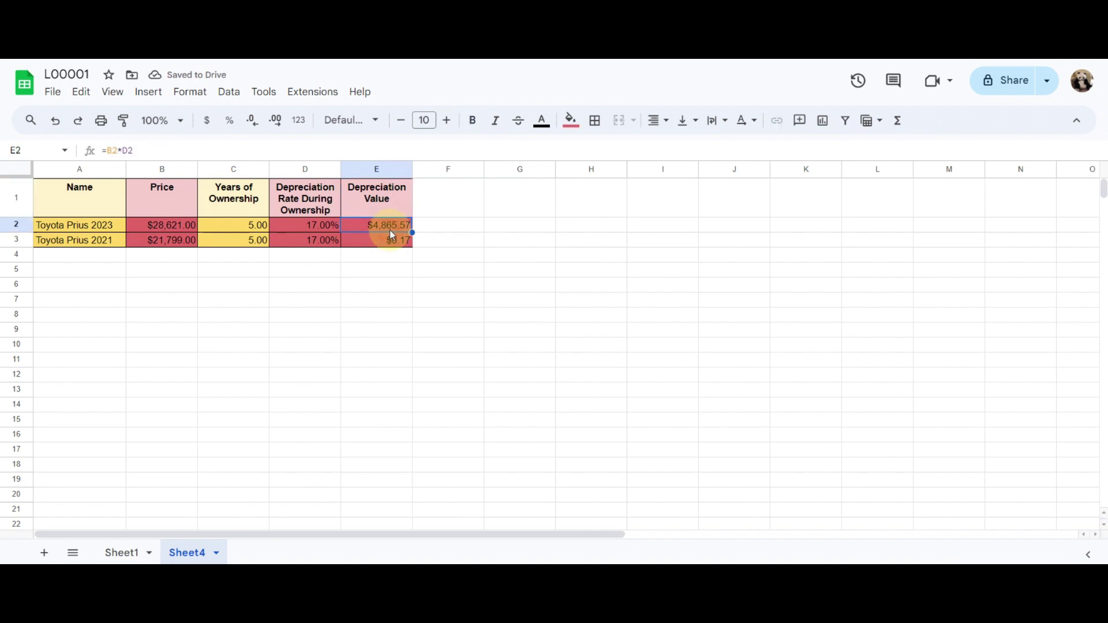
pyautogui.click(571, 121)
pyautogui.click(592, 215)
pyautogui.moveTo(585, 237); pyautogui.dragTo(593, 215)
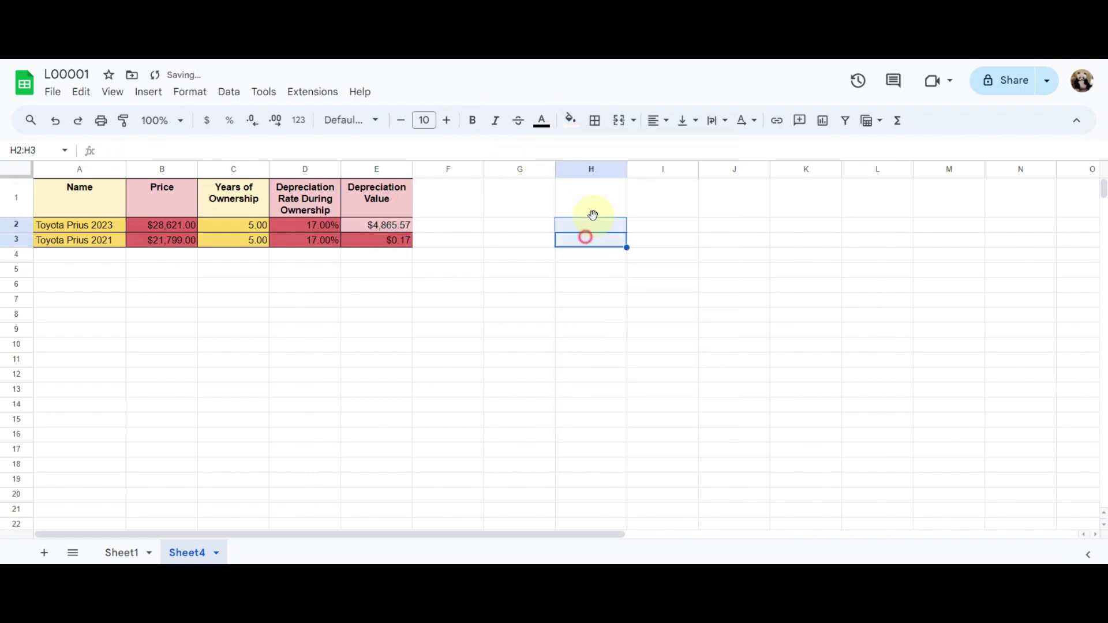
pyautogui.click(402, 240)
pyautogui.click(570, 122)
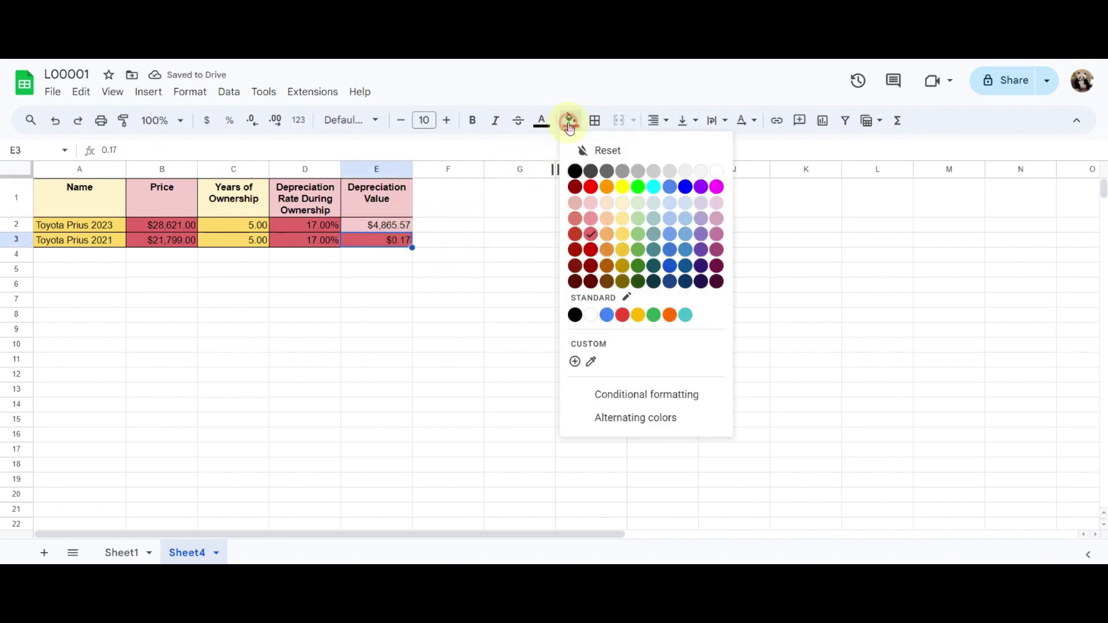
pyautogui.click(590, 218)
pyautogui.click(576, 250)
pyautogui.click(404, 228)
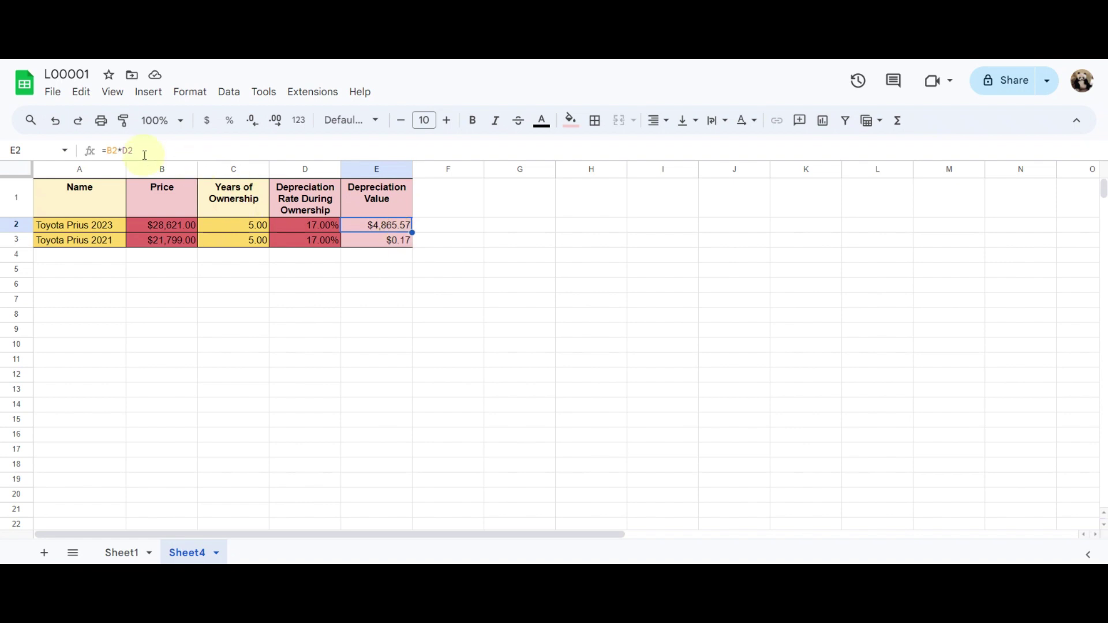
# - Calculate the Toyota Prius 2021's depreciation value in E3 with the formula =B3*D3
pyautogui.click(359, 241)
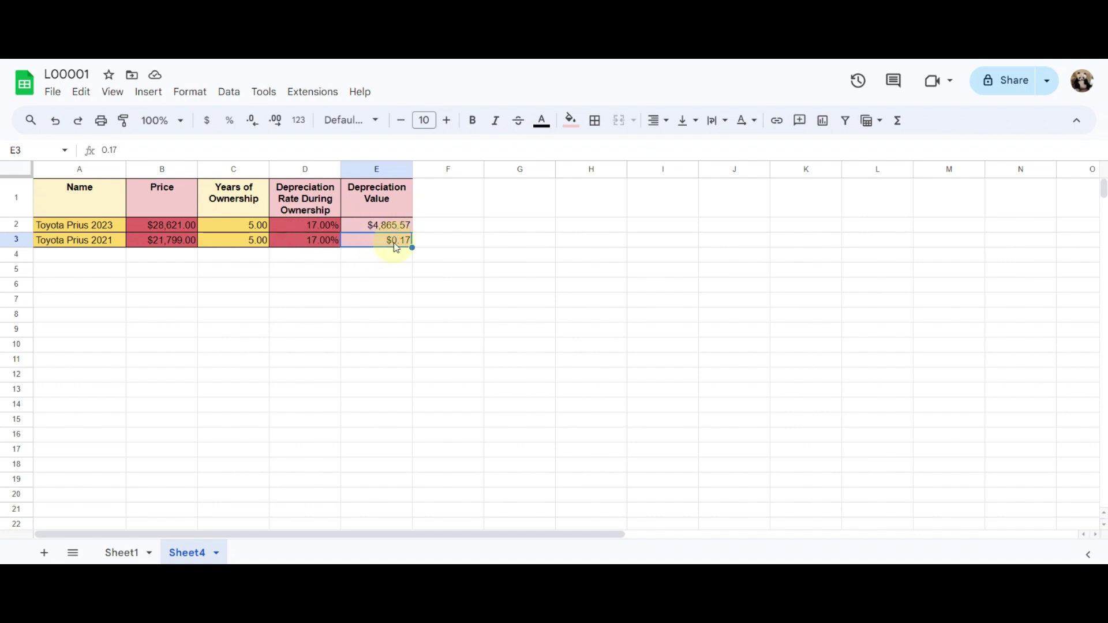
pyautogui.write('=B3*D3')
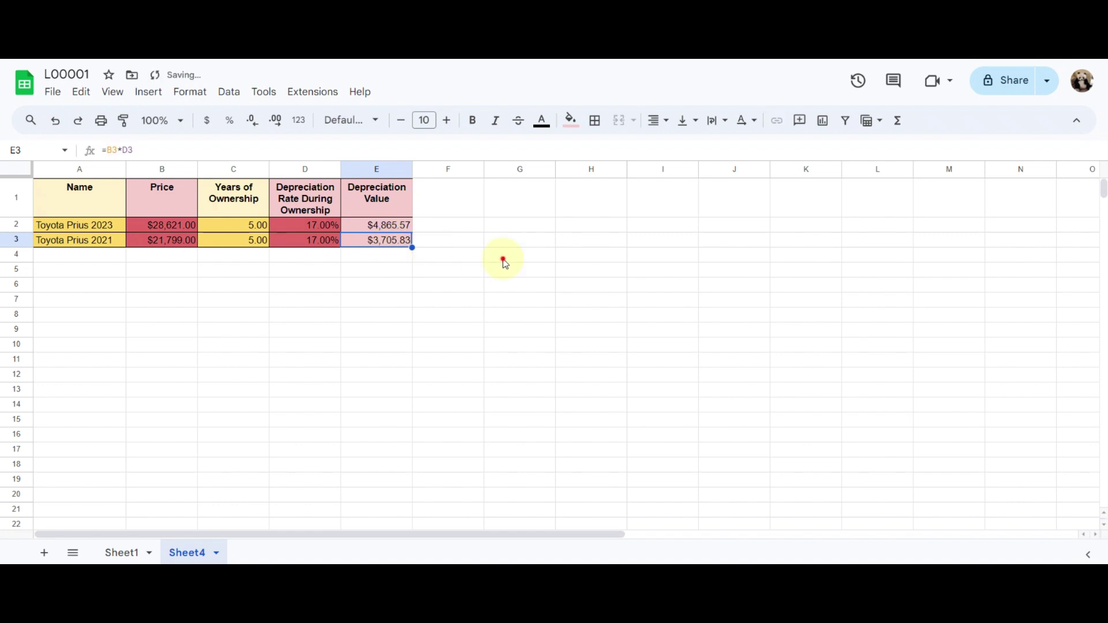
pyautogui.click(502, 257)
# - Examine the Toyota Prius 2021's depreciation formula against its price and rate cells, and compare the depreciation values of both cars
pyautogui.click(381, 242)
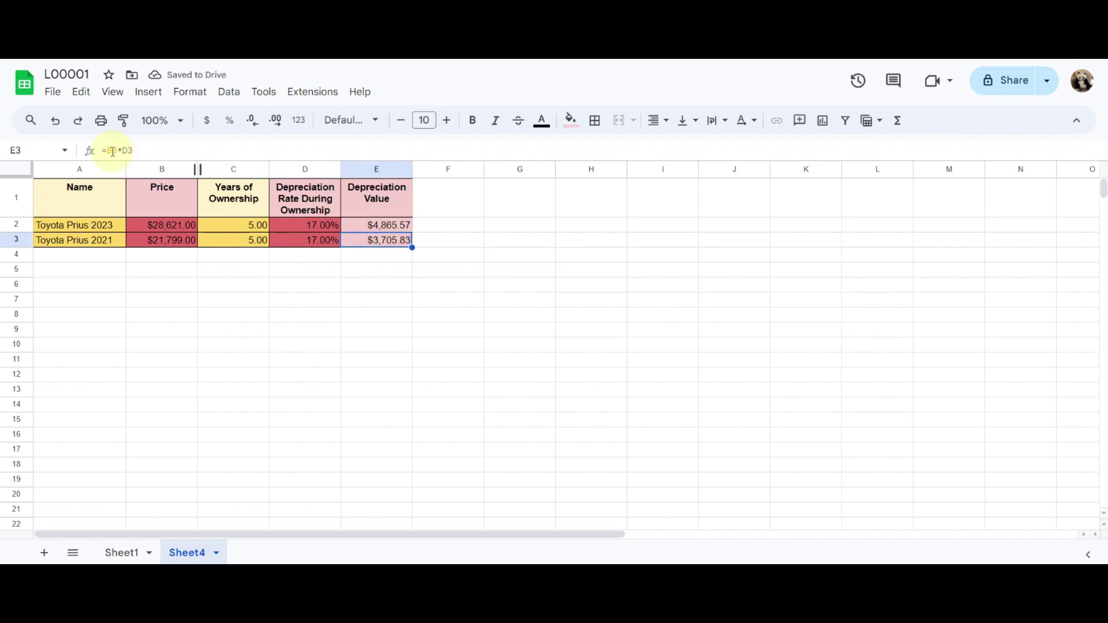
pyautogui.moveTo(111, 151); pyautogui.dragTo(141, 152)
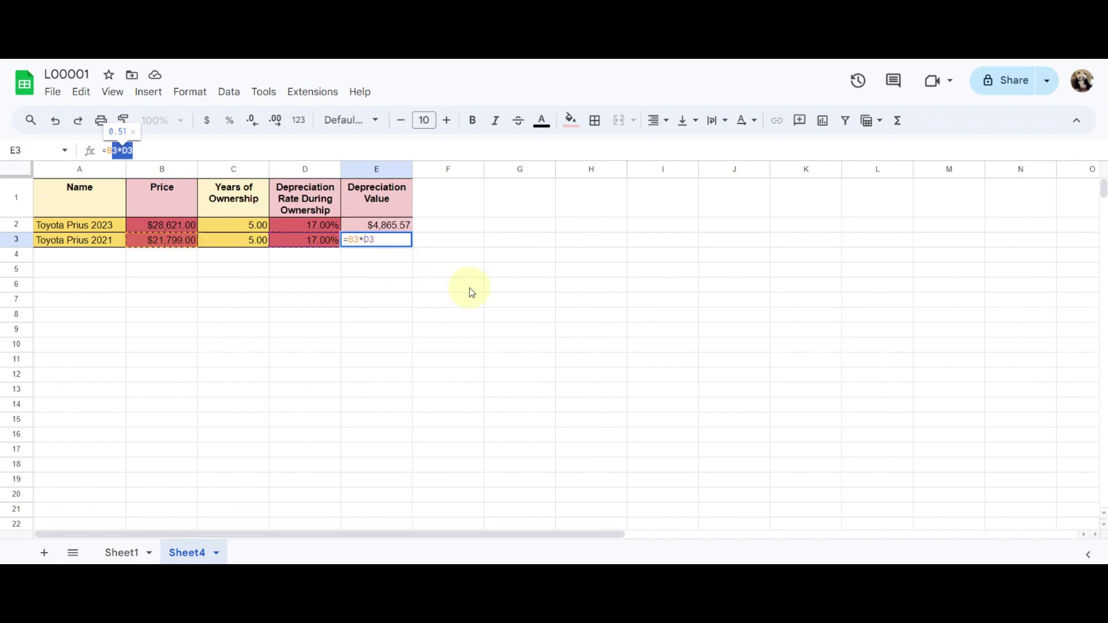
pyautogui.hotkey('ctrl', 'Return')
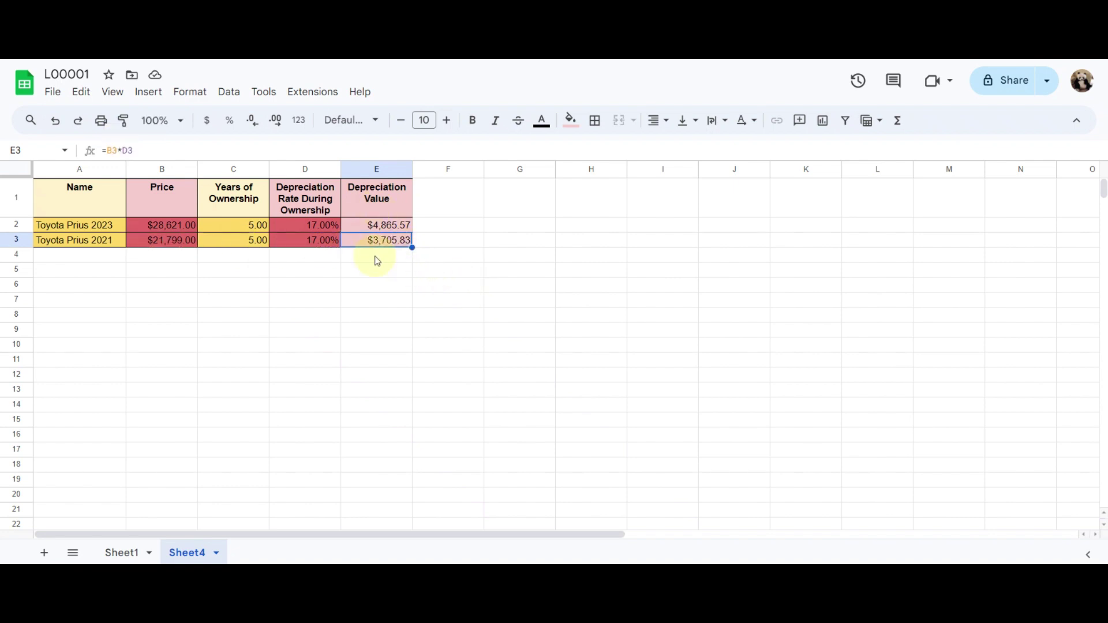
pyautogui.click(176, 243)
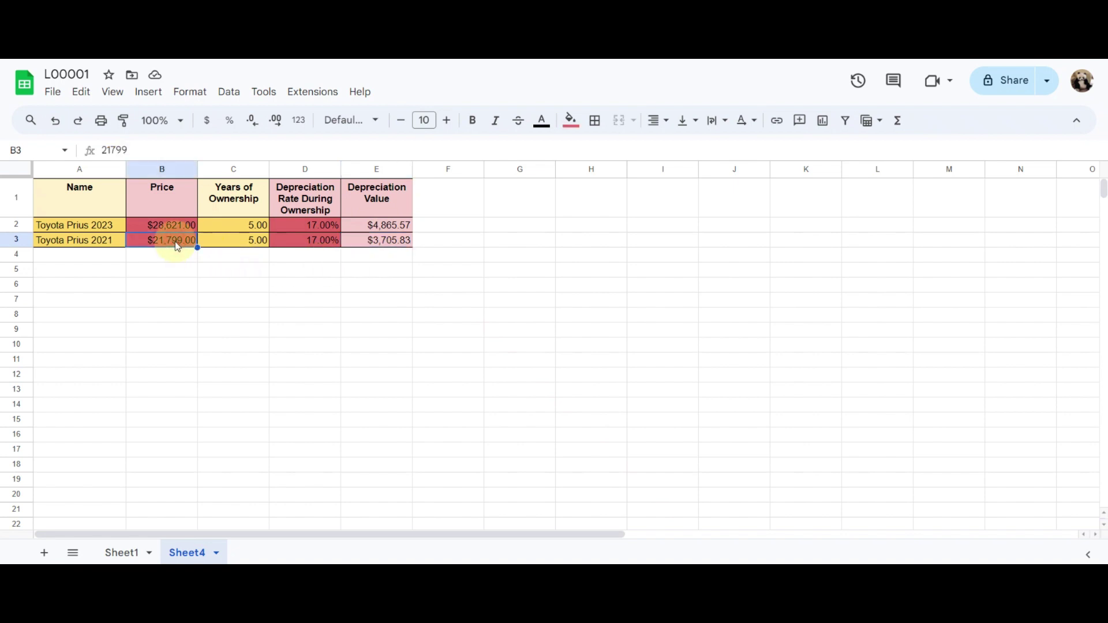
pyautogui.click(297, 240)
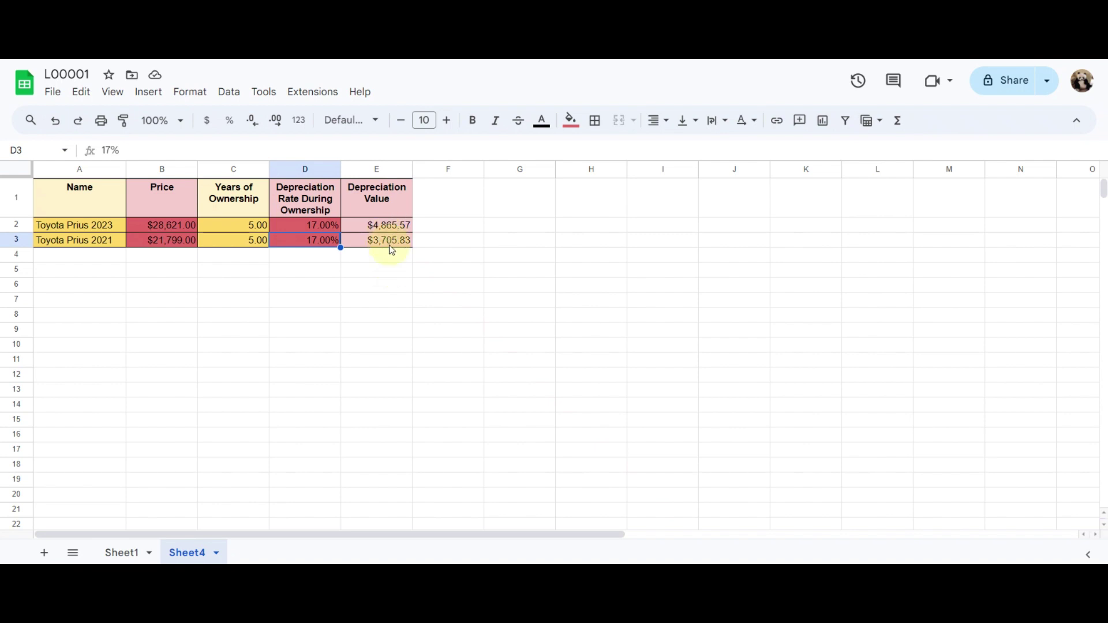
pyautogui.click(388, 229)
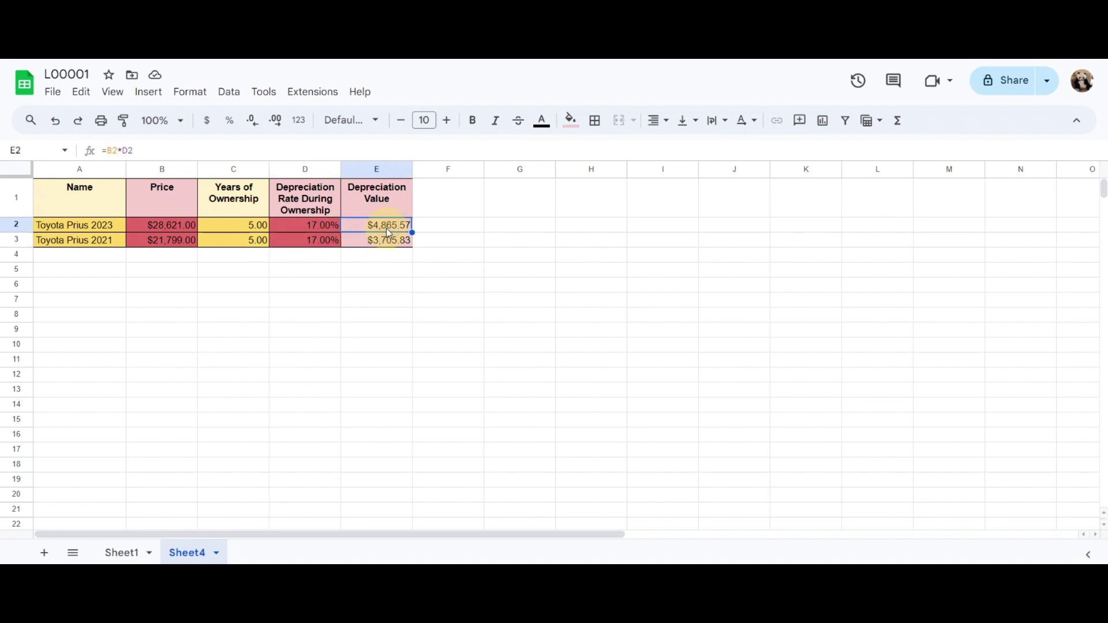
pyautogui.press('Down')
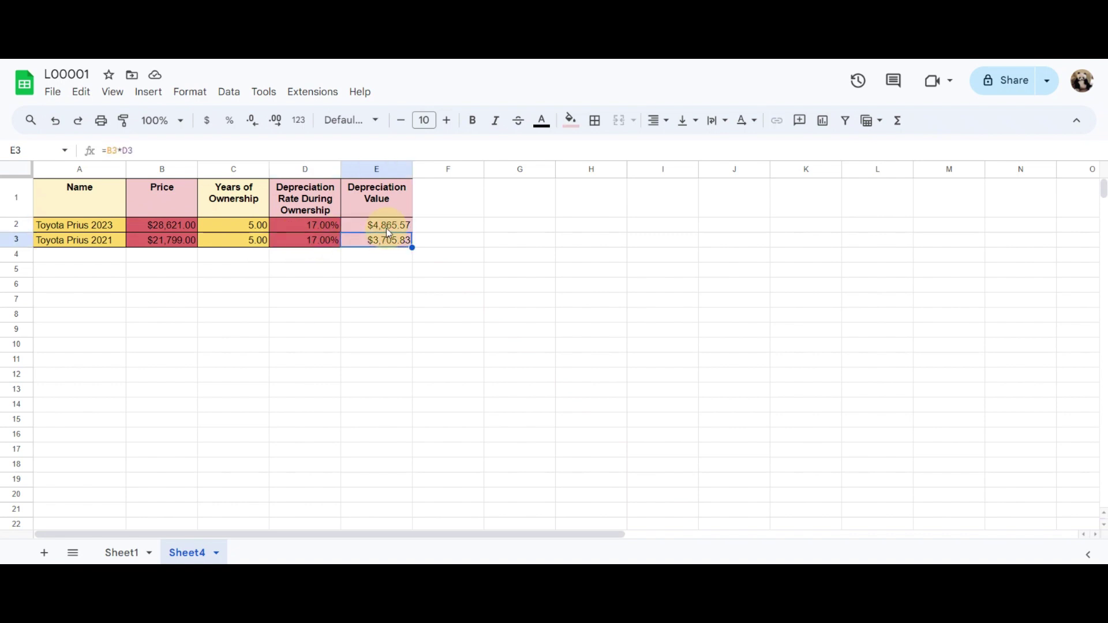